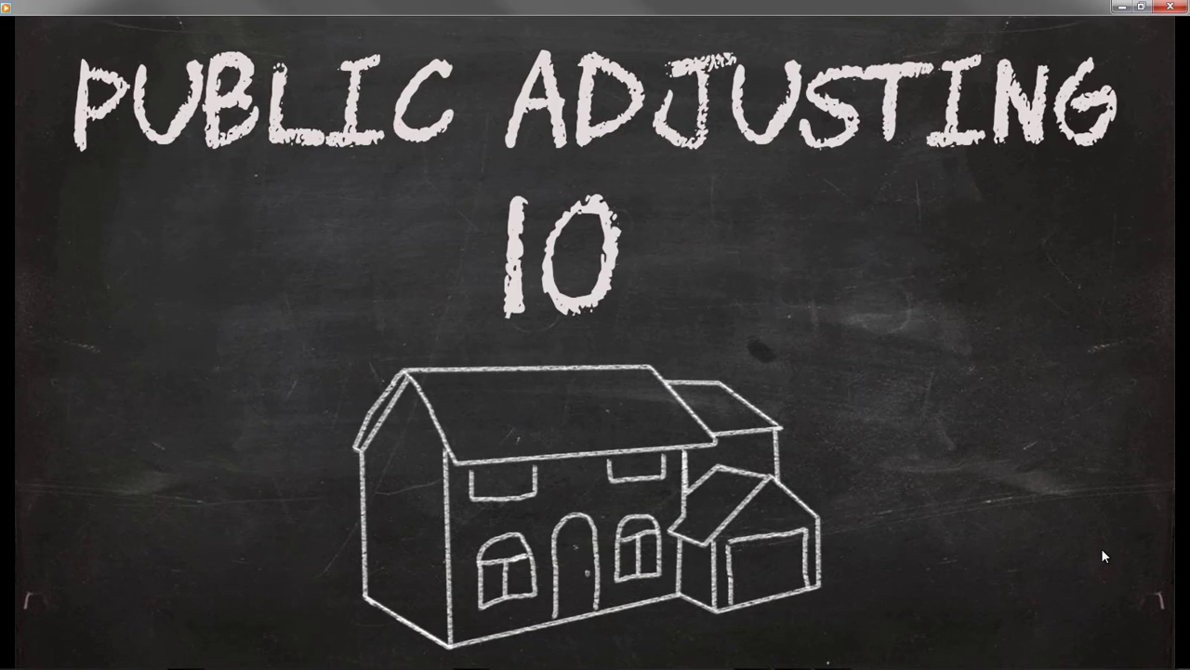
Play the finished Public Adjusting 101 chalkboard video from the start as a reference.
{"action": "left_click", "coordinate": [597, 651]}
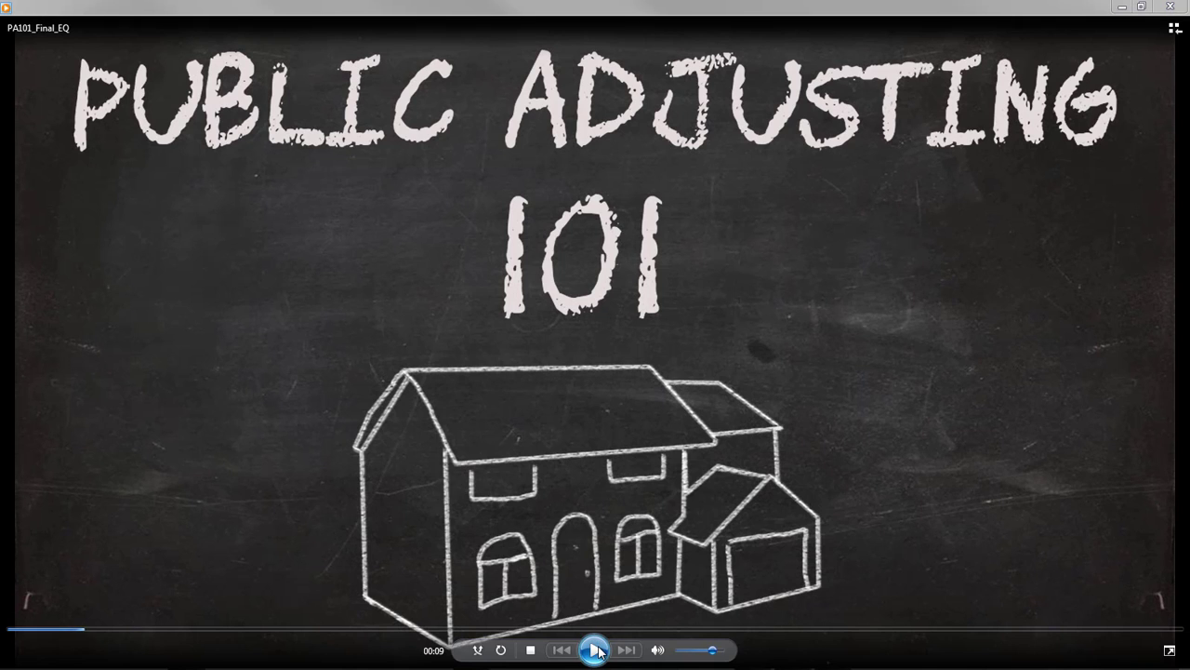
{"action": "left_click", "coordinate": [11, 631]}
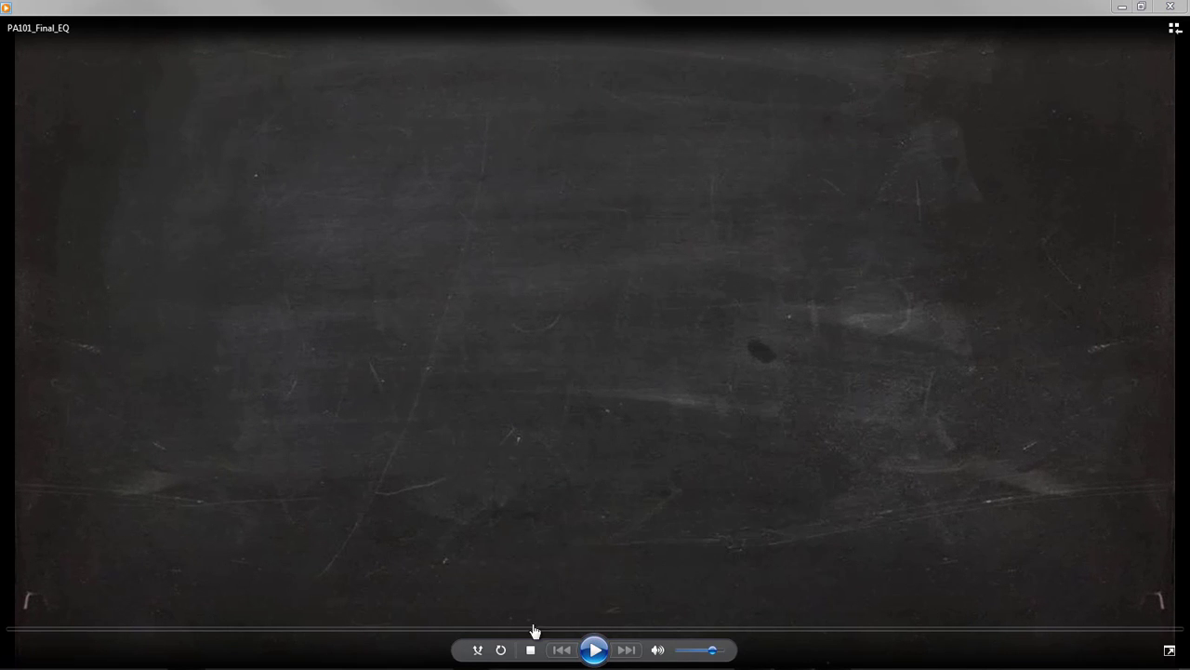
{"action": "left_click", "coordinate": [595, 650]}
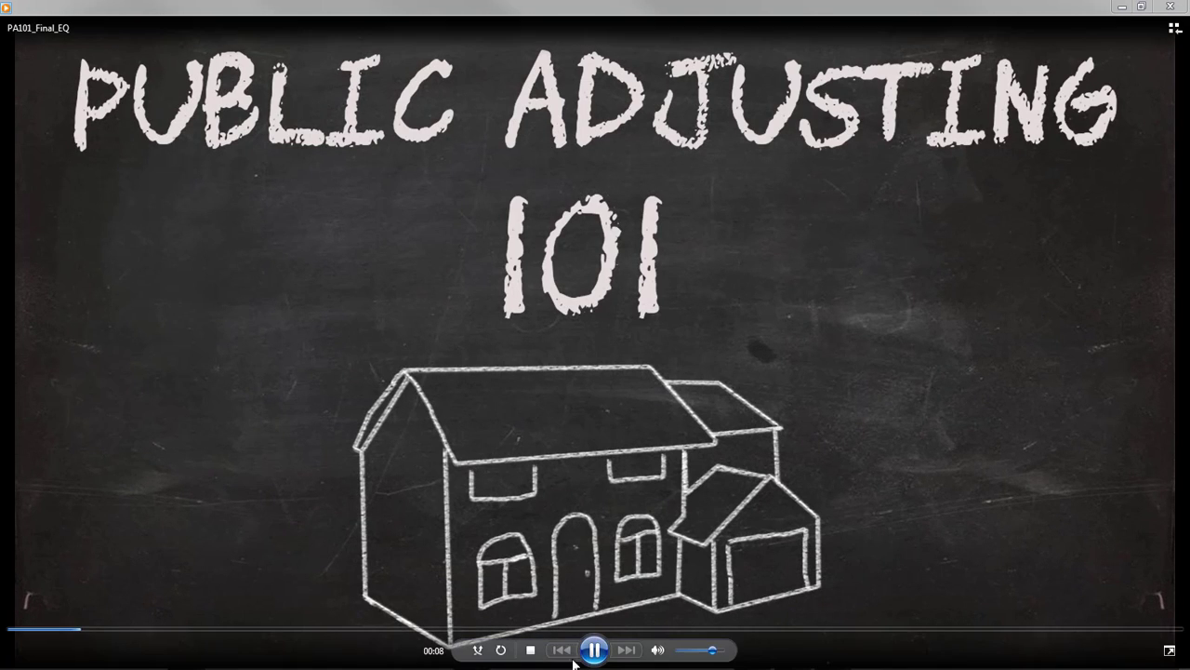
{"action": "left_click", "coordinate": [594, 650]}
{"action": "left_click_drag", "start_coordinate": [81, 634], "coordinate": [11, 630]}
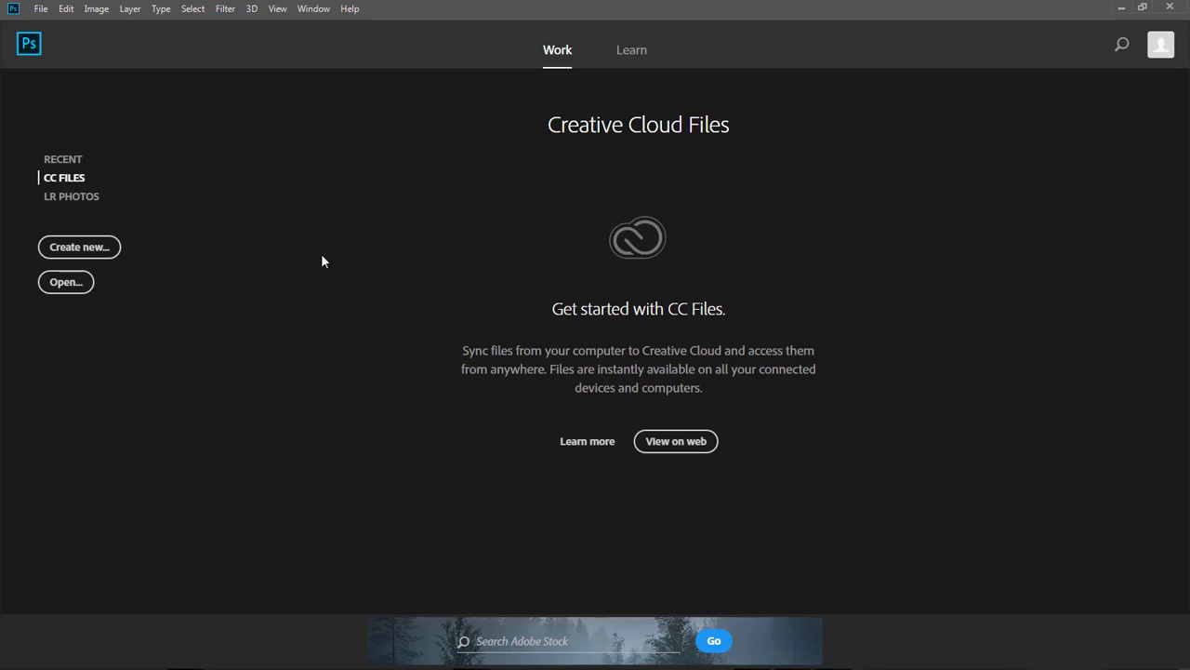
Open the ChalkBoard.png image from the Tutorial folder.
{"action": "left_click", "coordinate": [41, 9]}
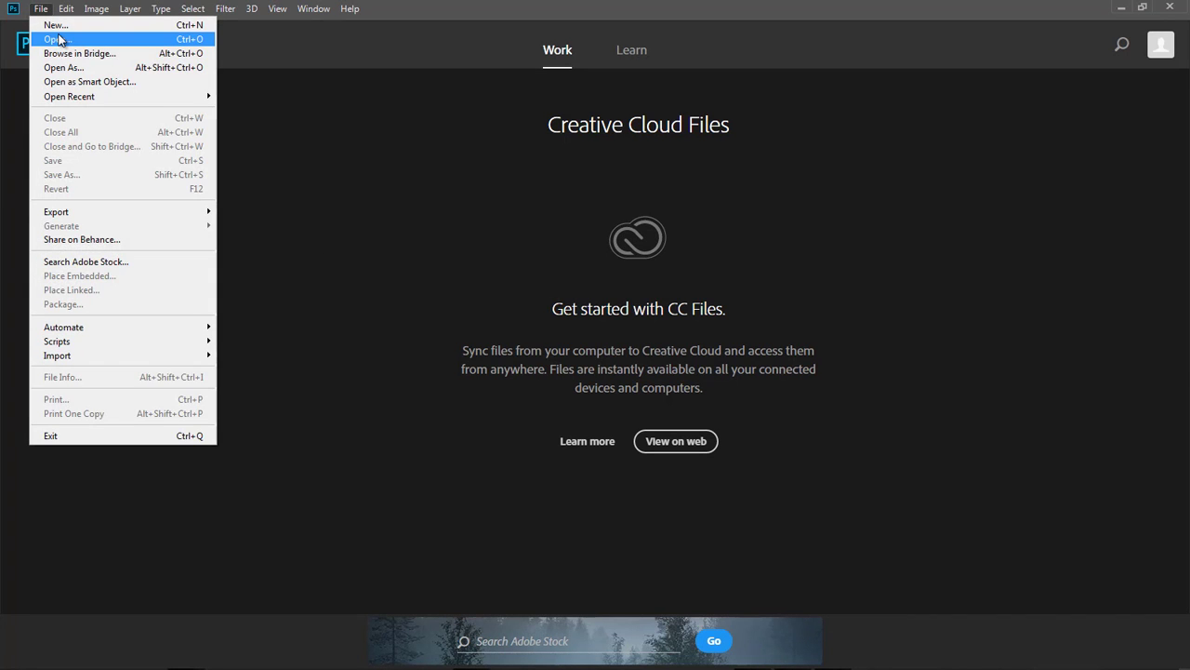
{"action": "left_click", "coordinate": [58, 39]}
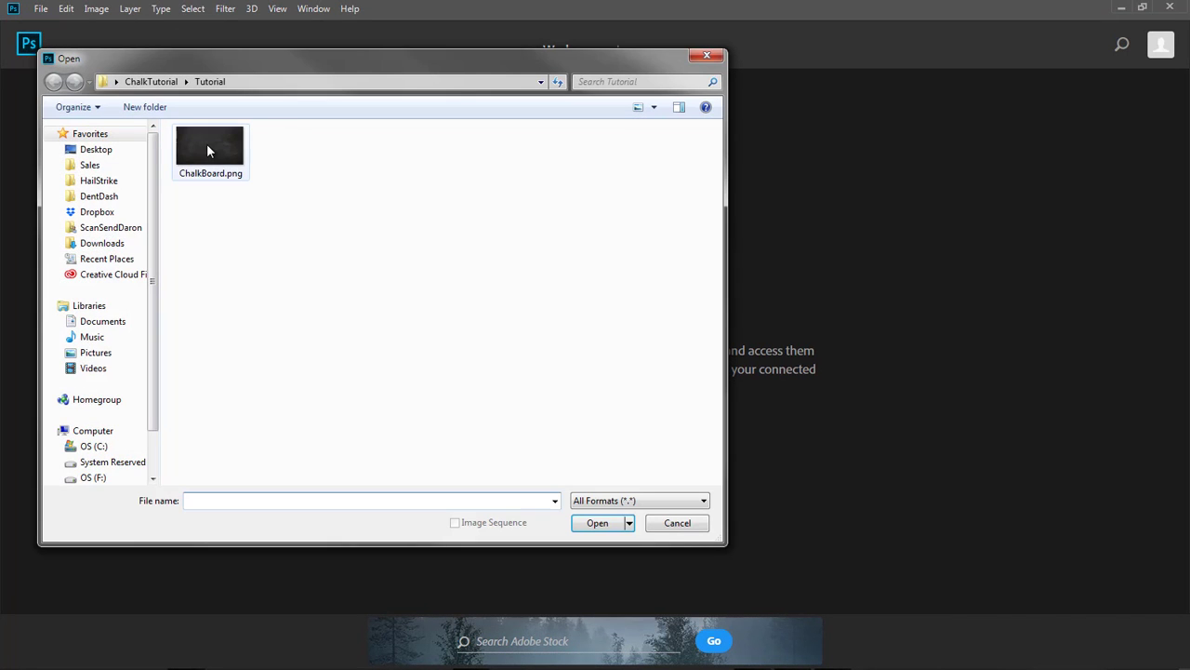
{"action": "left_click", "coordinate": [208, 147]}
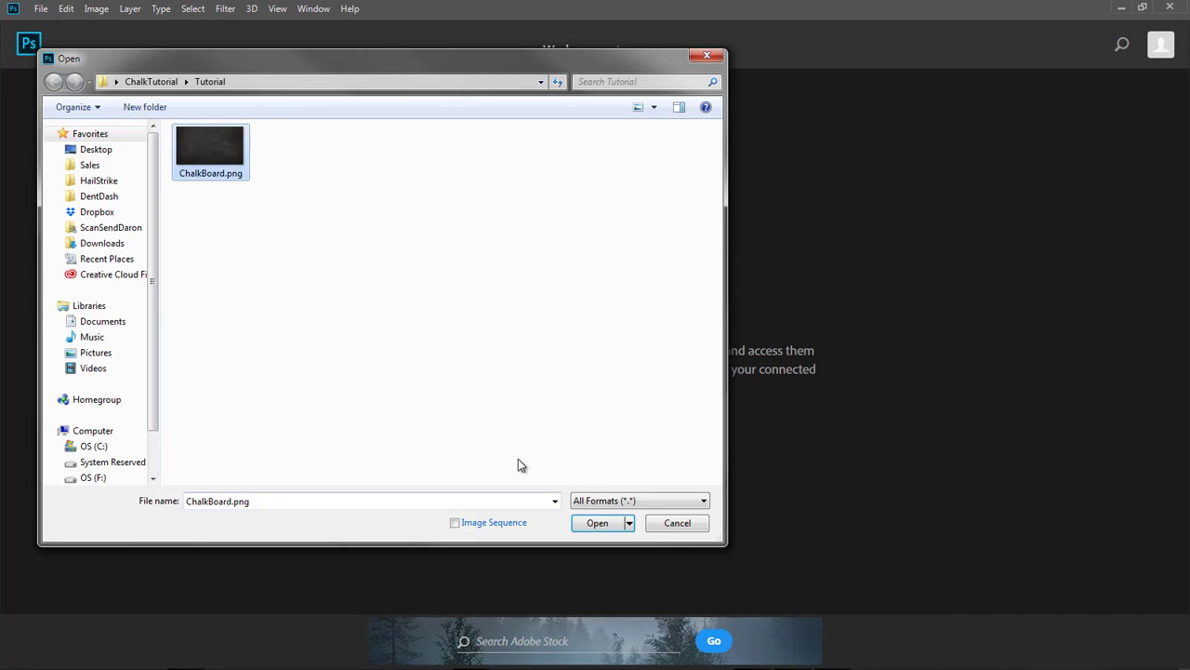
{"action": "left_click", "coordinate": [595, 525]}
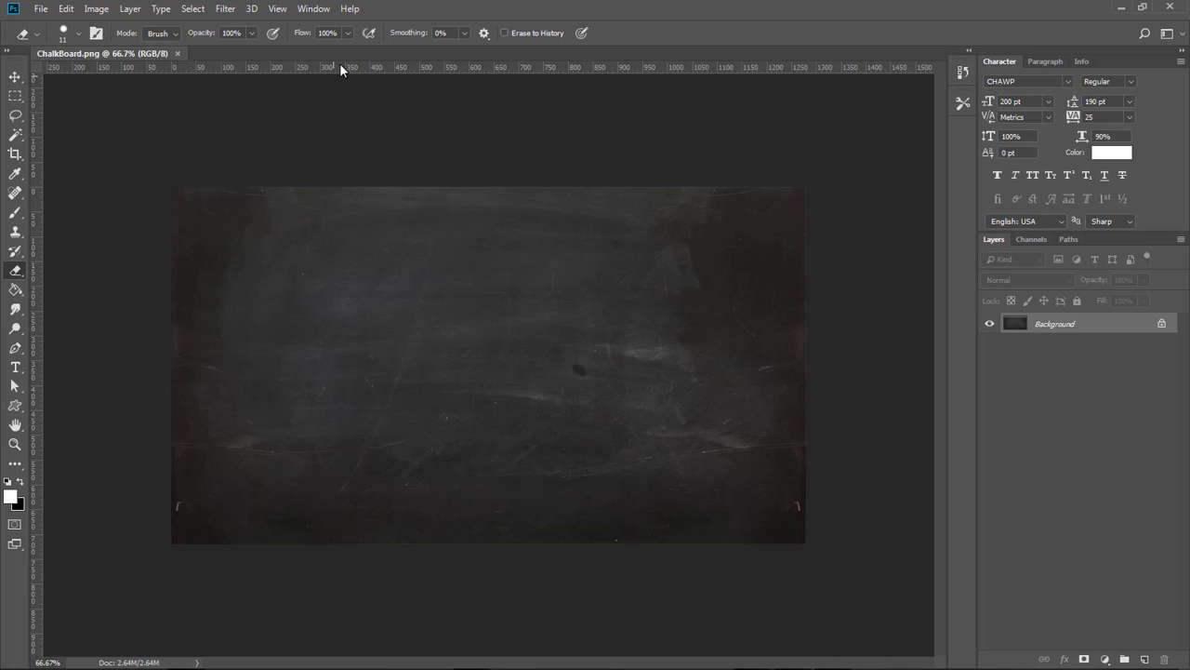
Apply the Difference Clouds render filter to the chalkboard image.
{"action": "left_click", "coordinate": [226, 10]}
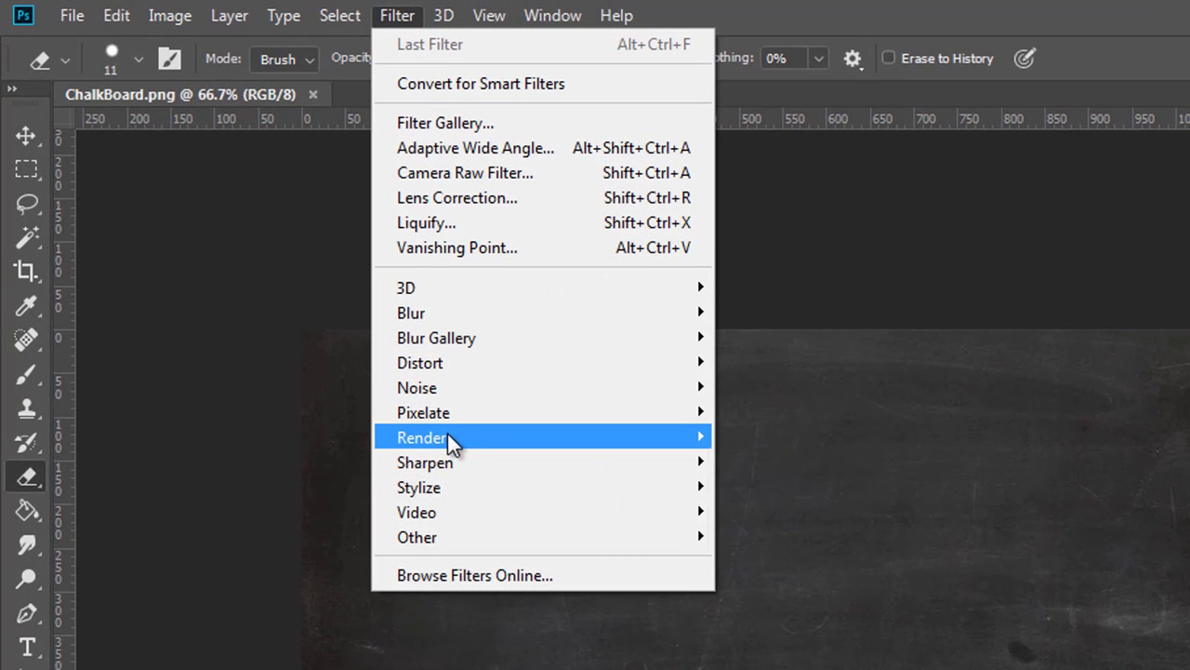
{"action": "mouse_move", "coordinate": [276, 249]}
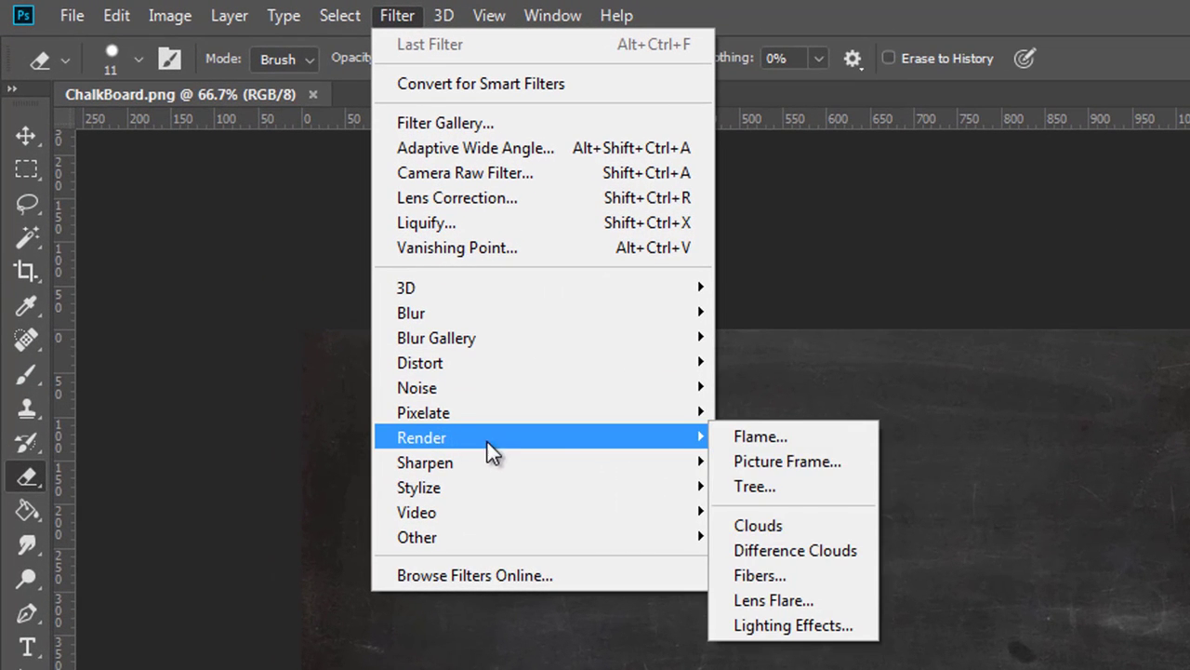
{"action": "left_click", "coordinate": [856, 548]}
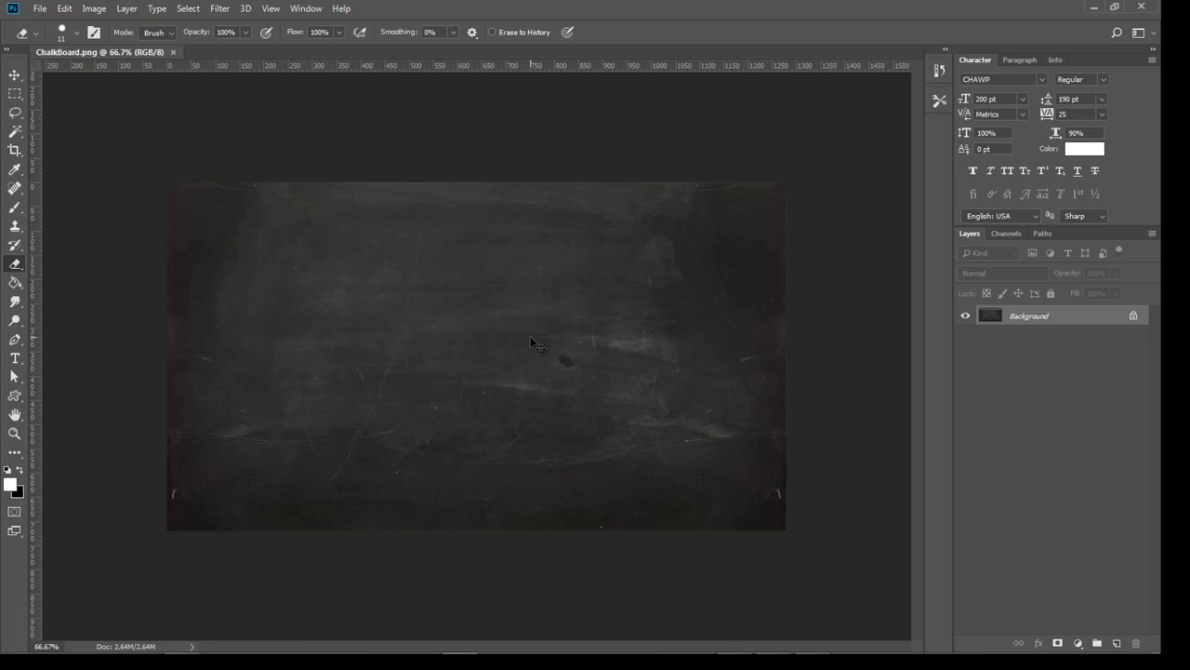
Paste the house illustration onto the chalkboard and lower its layer opacity to 27%.
{"action": "key", "text": "ctrl+v"}
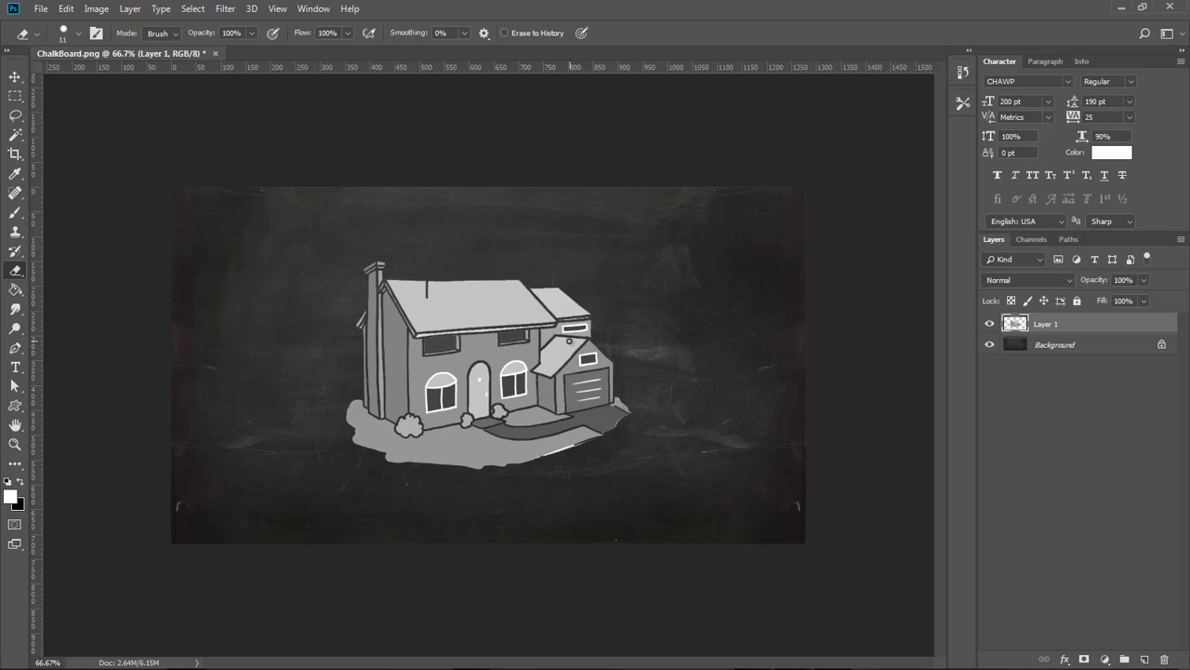
{"action": "left_click", "coordinate": [1143, 279]}
{"action": "left_click_drag", "start_coordinate": [1098, 297], "coordinate": [1096, 297]}
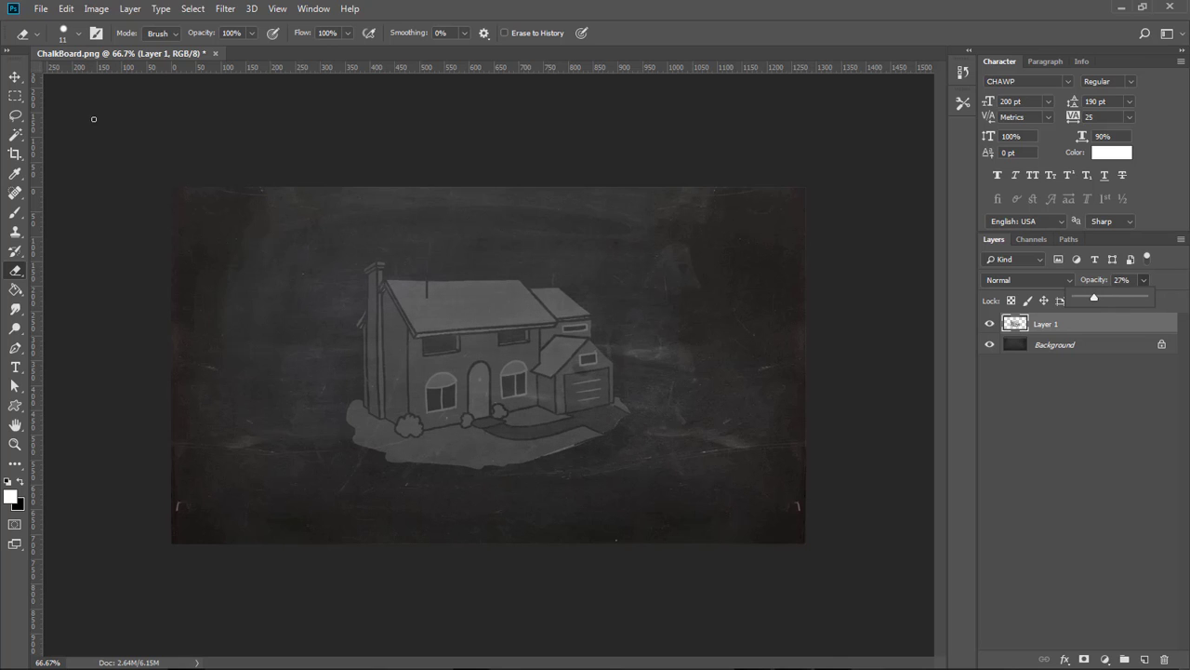
{"action": "left_click", "coordinate": [15, 76]}
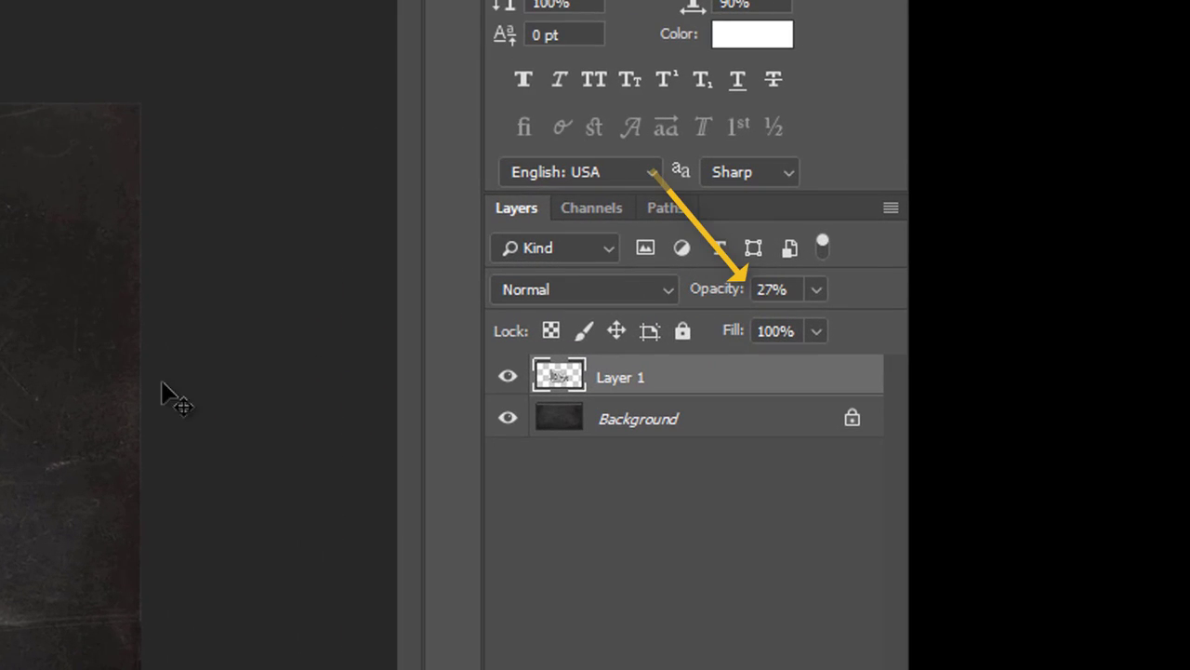
Rename the pasted house layer to House.
{"action": "double_click", "coordinate": [625, 378]}
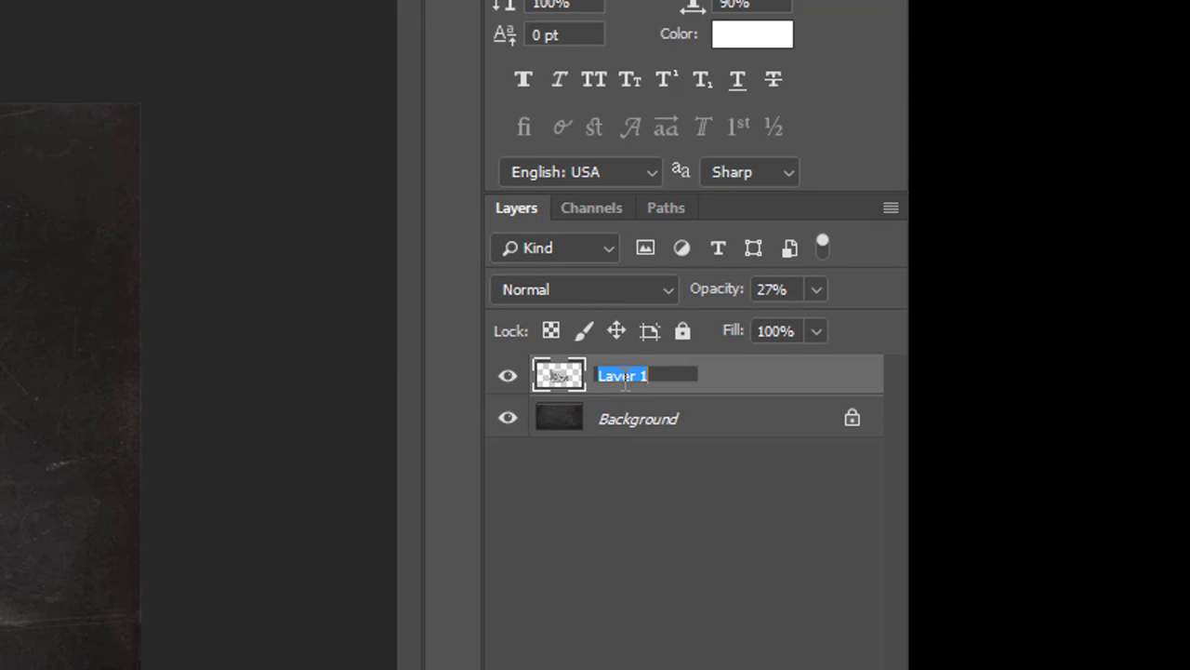
{"action": "type", "text": "House"}
{"action": "key", "text": "Return"}
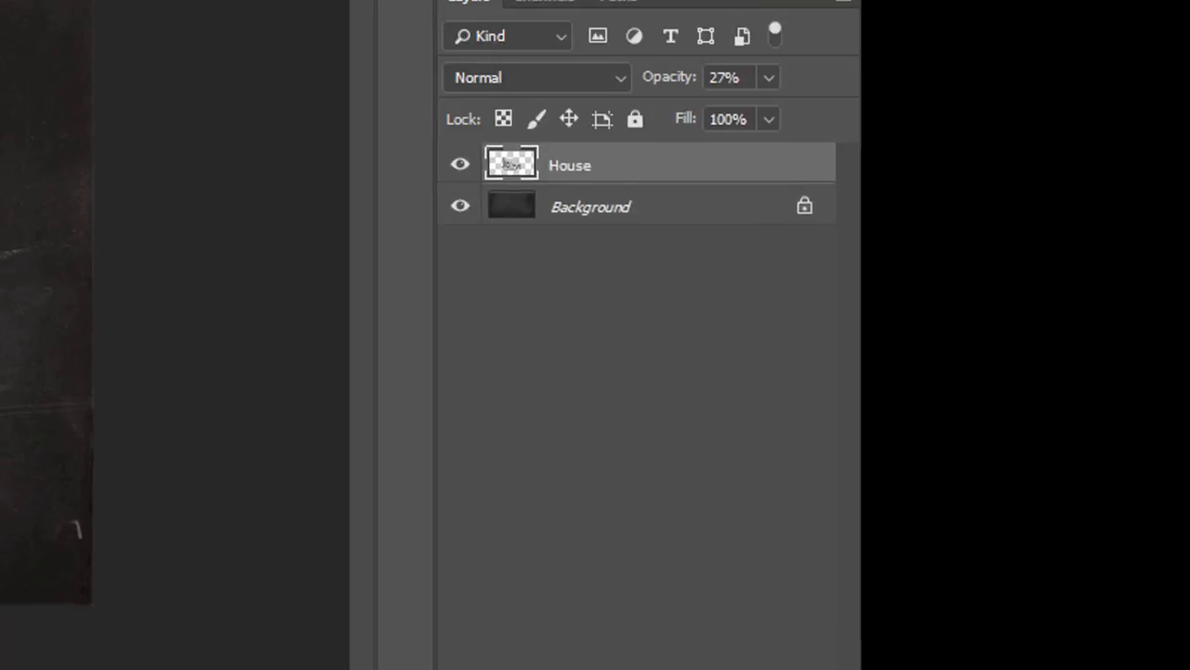
Add a new empty layer above it and name it Trace.
{"action": "left_click", "coordinate": [737, 667]}
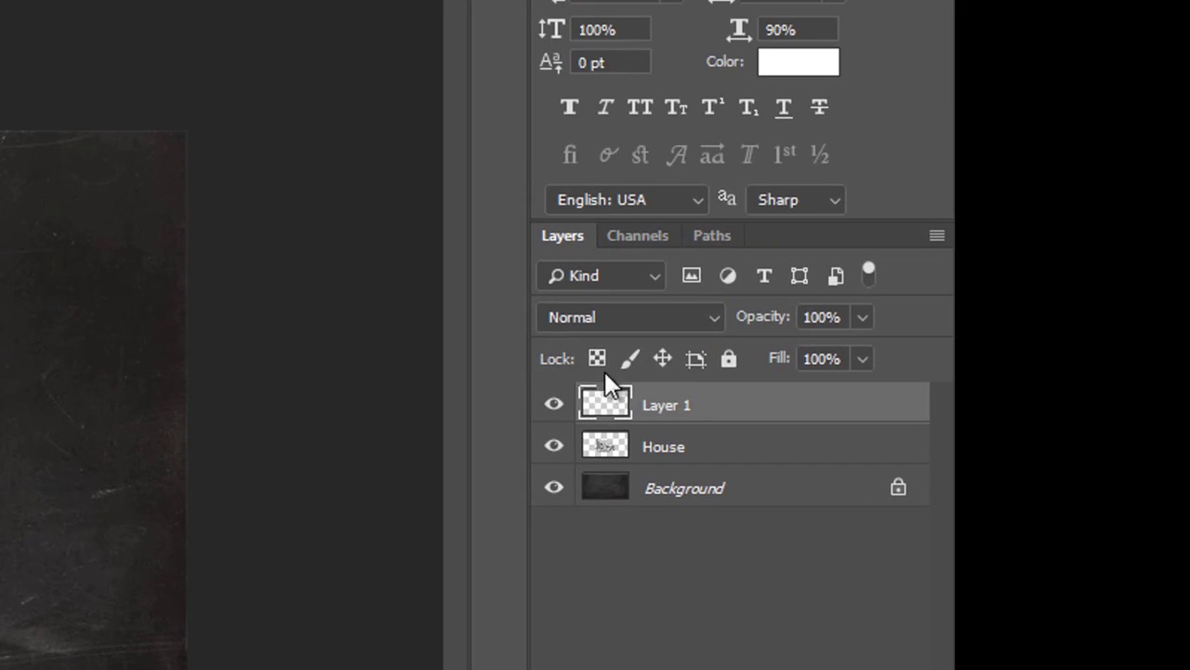
{"action": "double_click", "coordinate": [668, 406]}
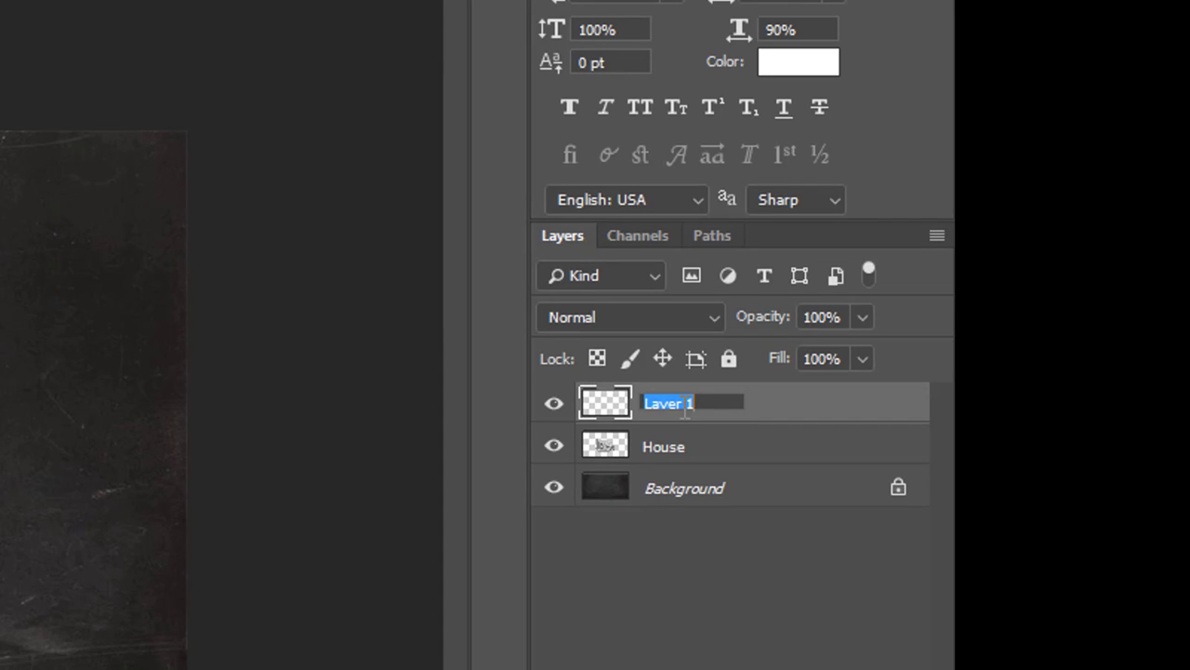
{"action": "type", "text": "Trace"}
{"action": "key", "text": "Return"}
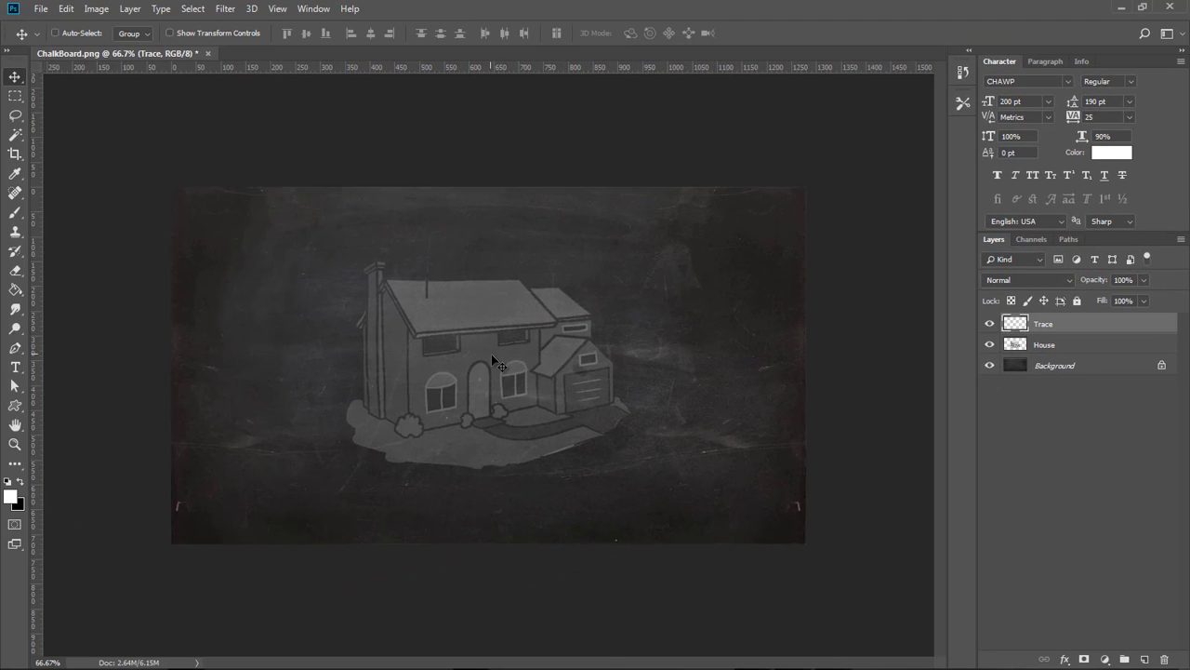
Choose the Brush tool with the MyChalk brush at 7 px size.
{"action": "key", "text": "ctrl+plus"}
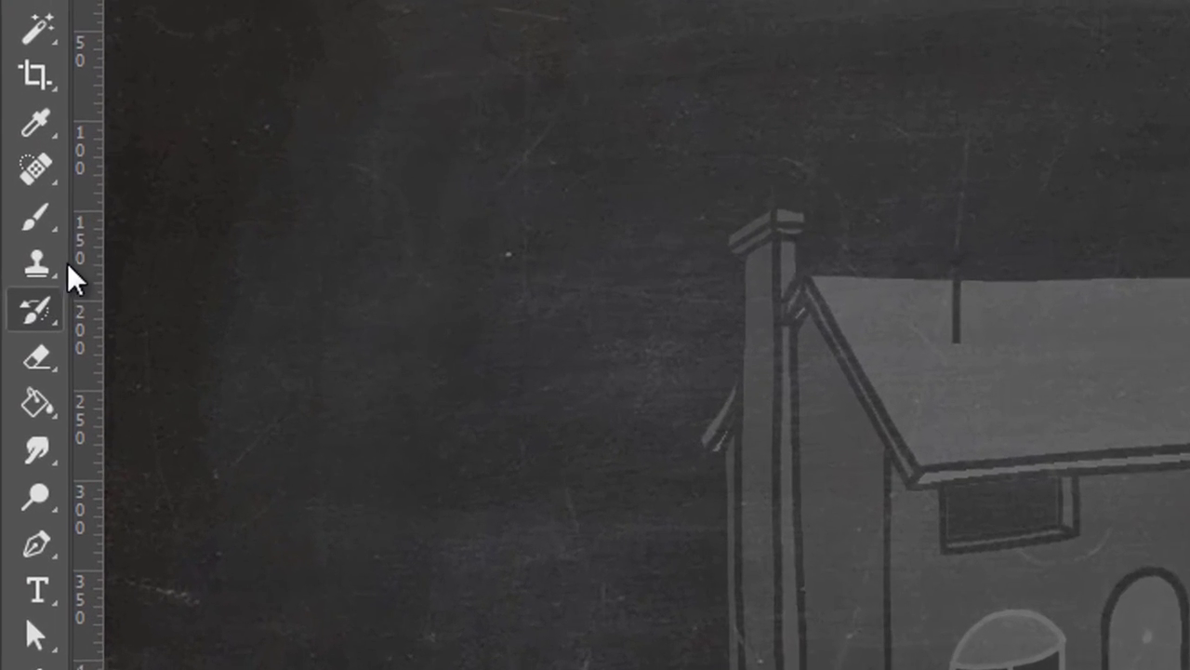
{"action": "left_click", "coordinate": [46, 216]}
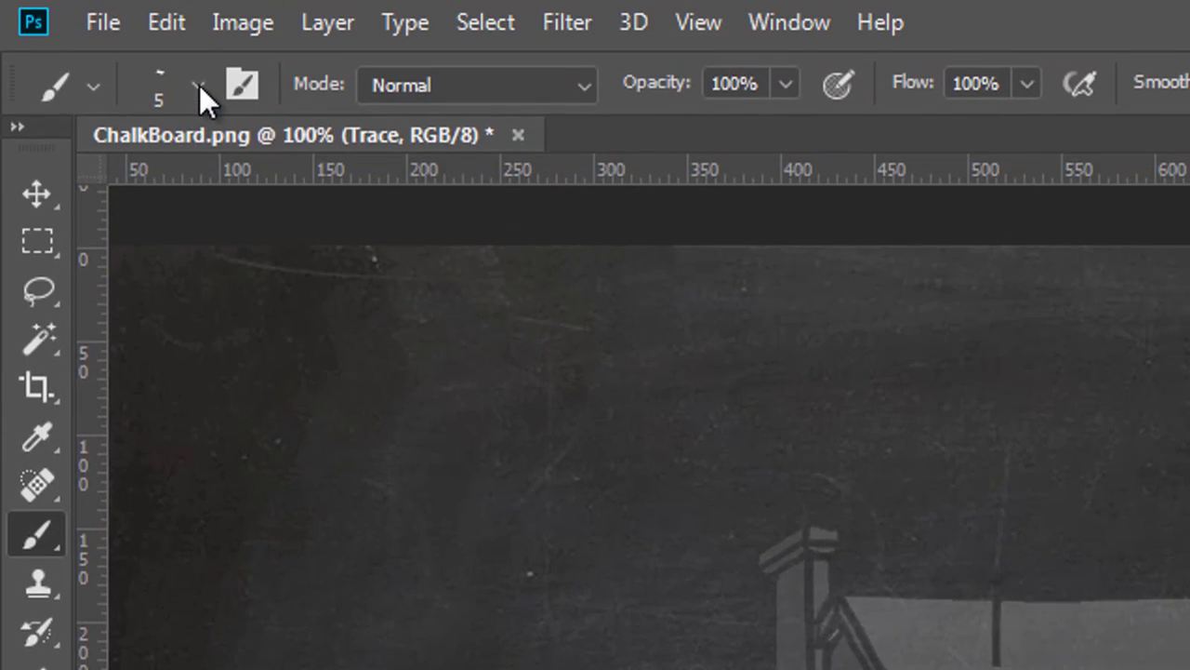
{"action": "left_click", "coordinate": [199, 85]}
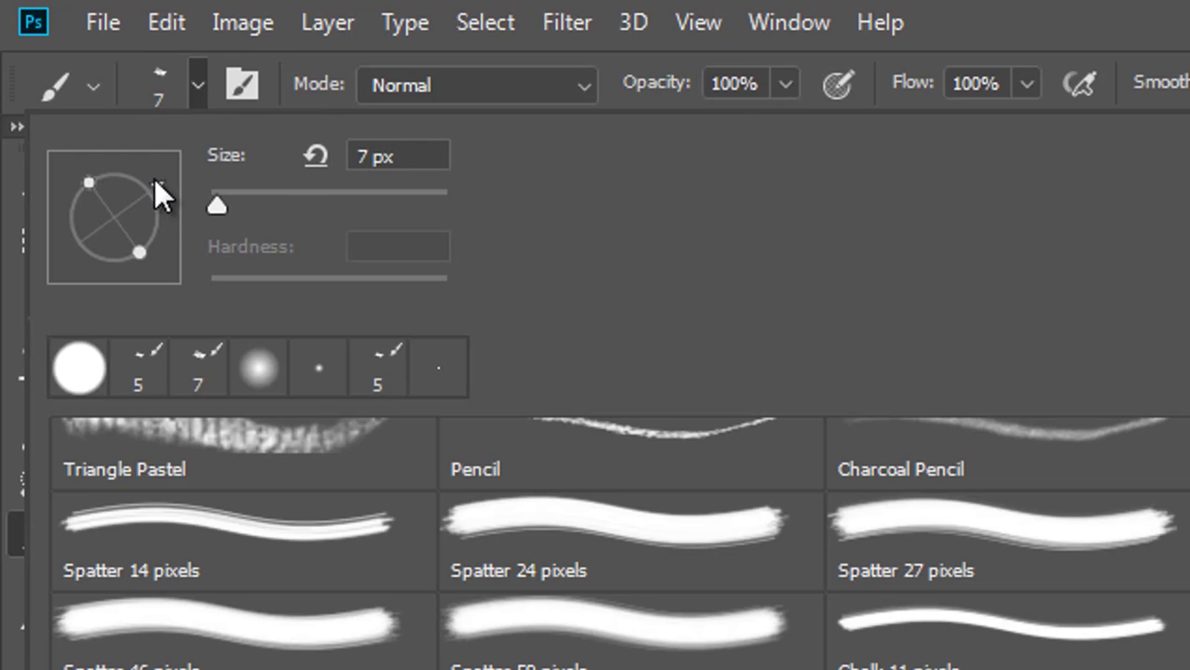
{"action": "mouse_move", "coordinate": [137, 186]}
{"action": "left_mouse_down"}
{"action": "mouse_move", "coordinate": [158, 176]}
{"action": "mouse_move", "coordinate": [94, 262]}
{"action": "mouse_move", "coordinate": [142, 145]}
{"action": "mouse_move", "coordinate": [158, 190]}
{"action": "left_mouse_up"}
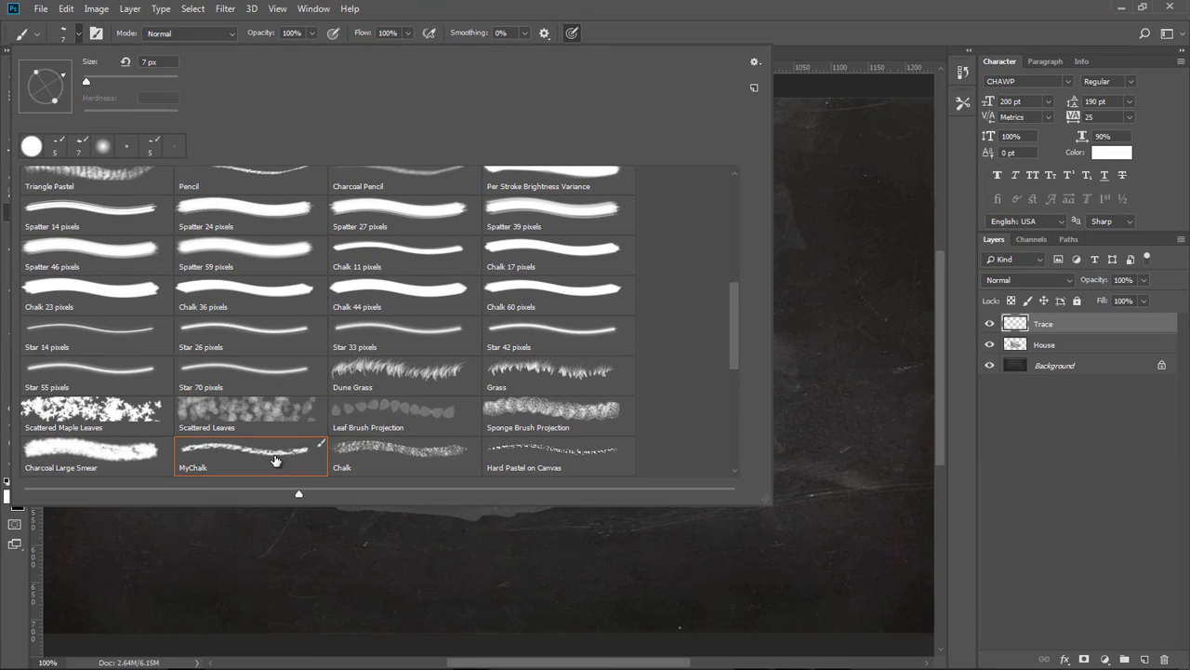
{"action": "left_click", "coordinate": [471, 4]}
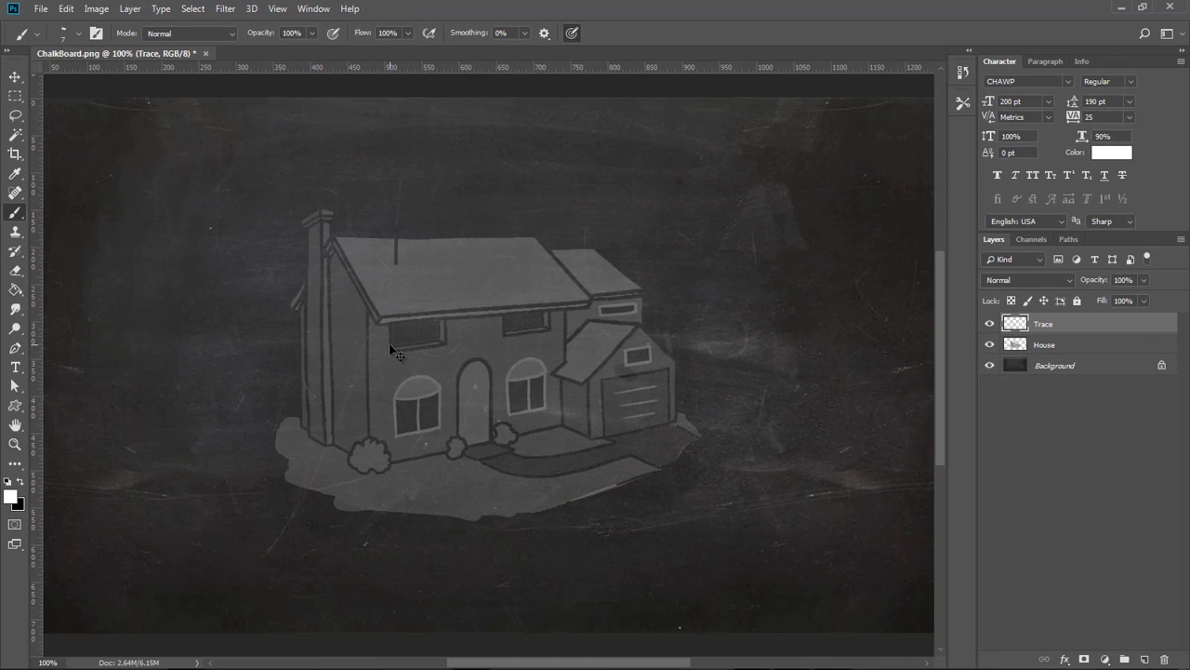
Trace the house's outlines with chalk strokes on the Trace layer.
{"action": "key", "text": "ctrl+plus"}
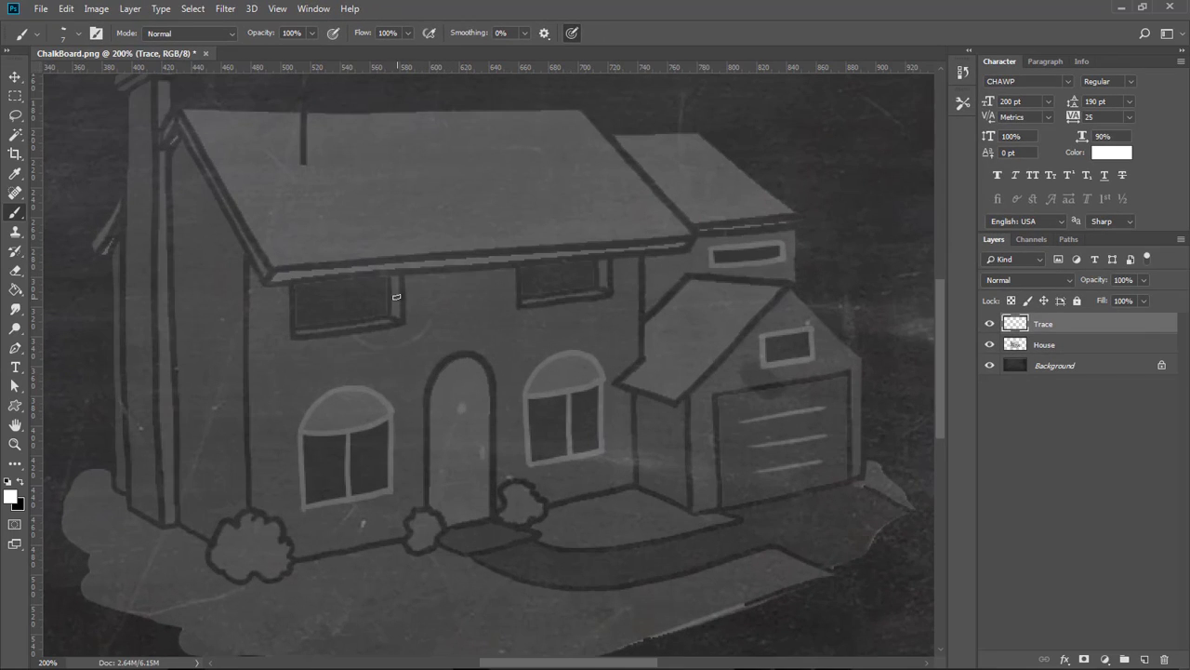
{"action": "left_click_drag", "start_coordinate": [397, 276], "coordinate": [422, 345]}
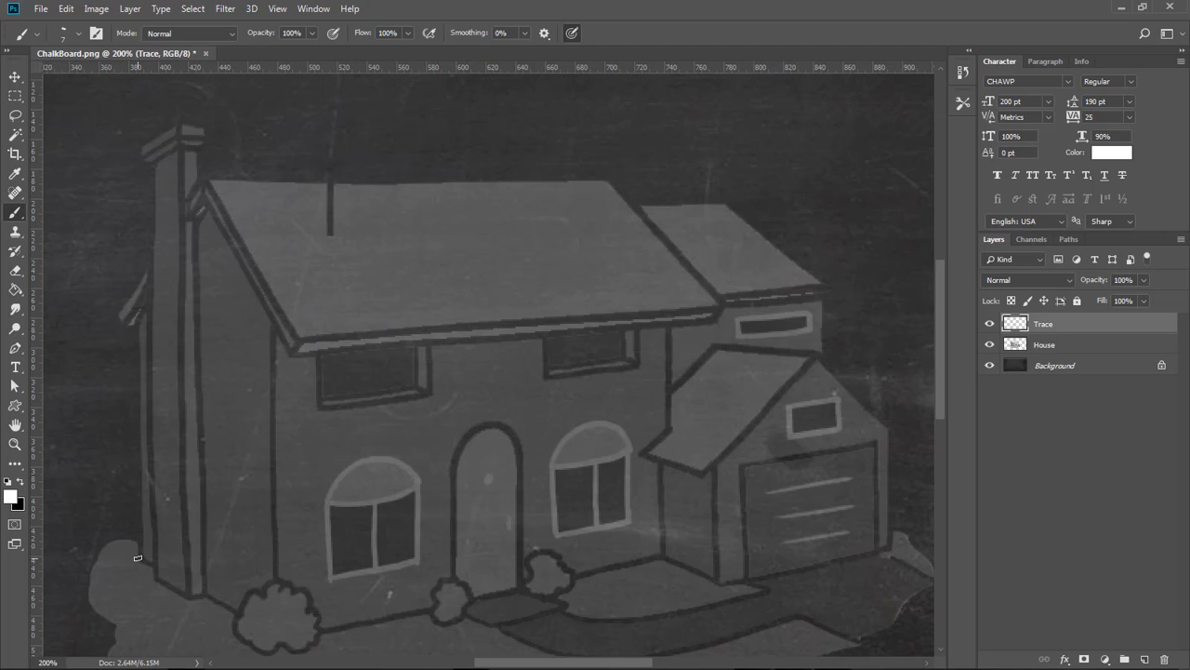
{"action": "left_click", "coordinate": [138, 558]}
{"action": "left_click", "coordinate": [284, 641], "text": "shift"}
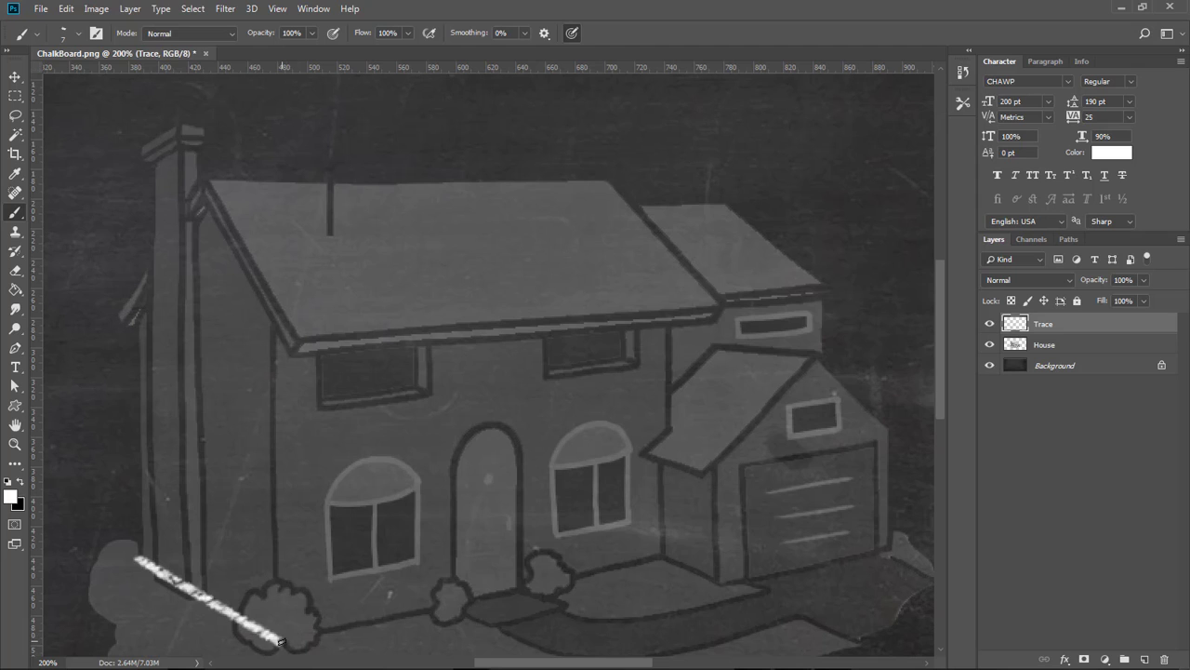
{"action": "left_click", "coordinate": [660, 554], "text": "shift"}
{"action": "left_click", "coordinate": [719, 583], "text": "shift"}
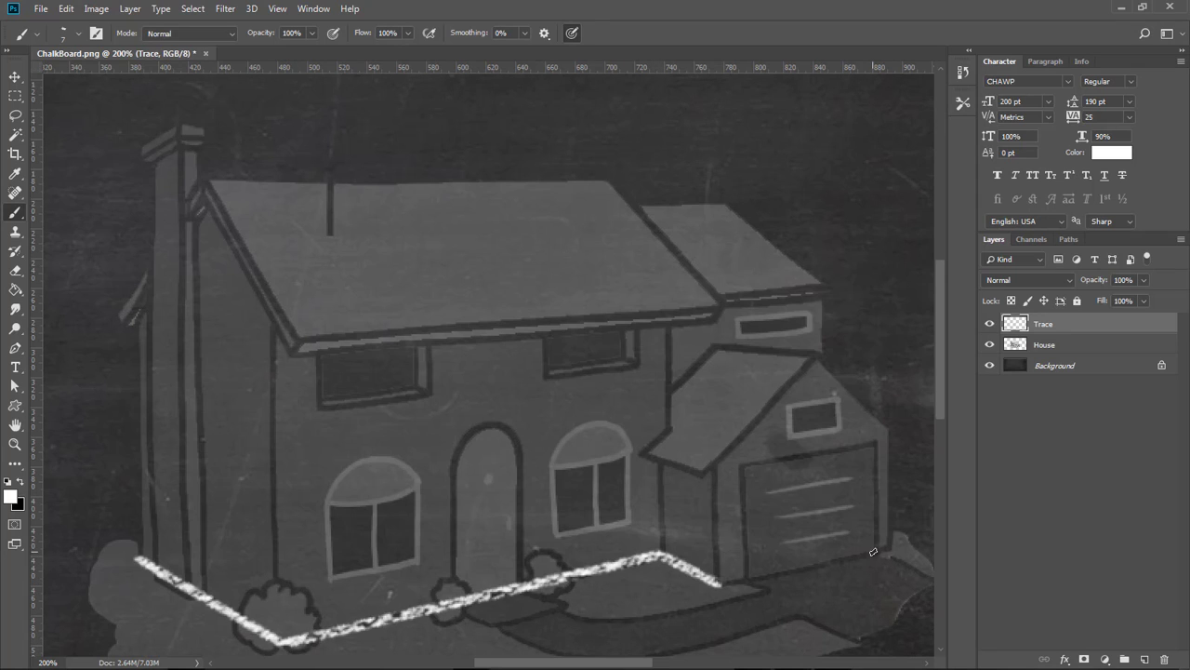
{"action": "left_click", "coordinate": [891, 548], "text": "shift"}
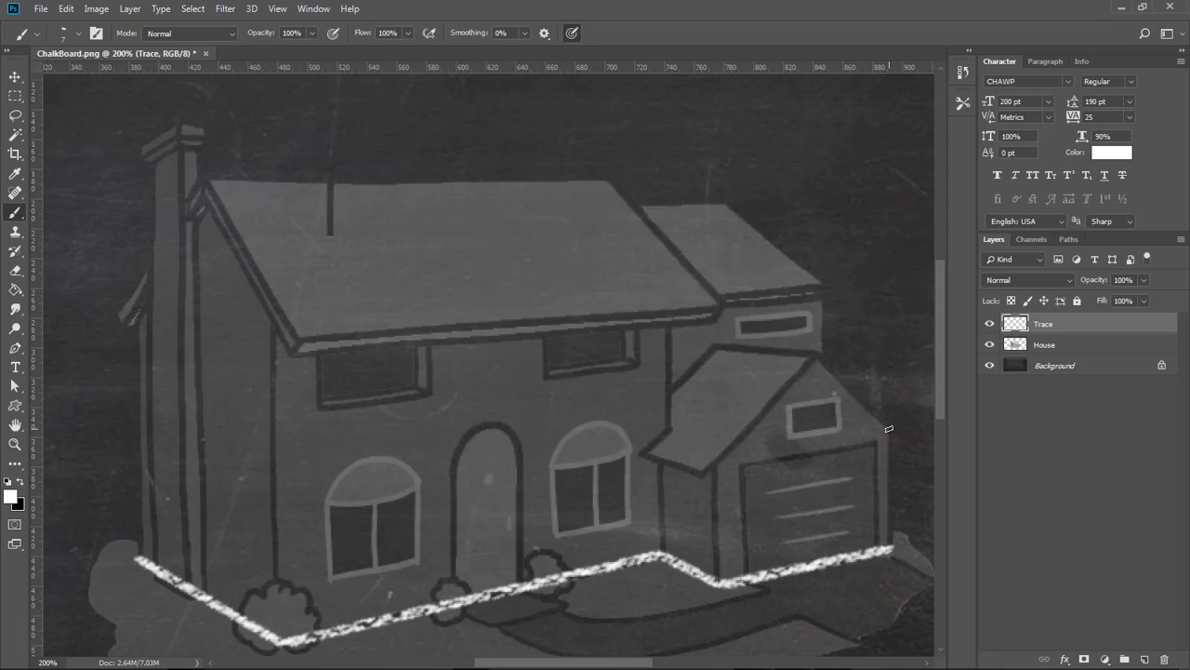
{"action": "left_click", "coordinate": [891, 429], "text": "shift"}
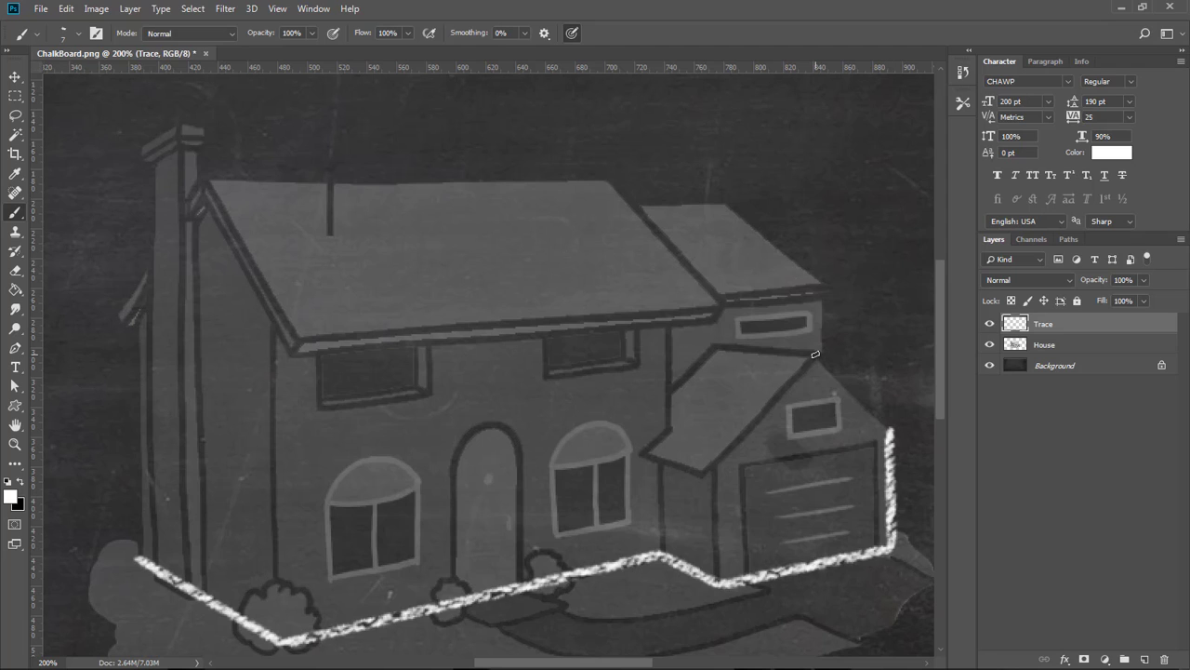
{"action": "left_click", "coordinate": [815, 355], "text": "shift"}
{"action": "left_click", "coordinate": [713, 348], "text": "shift"}
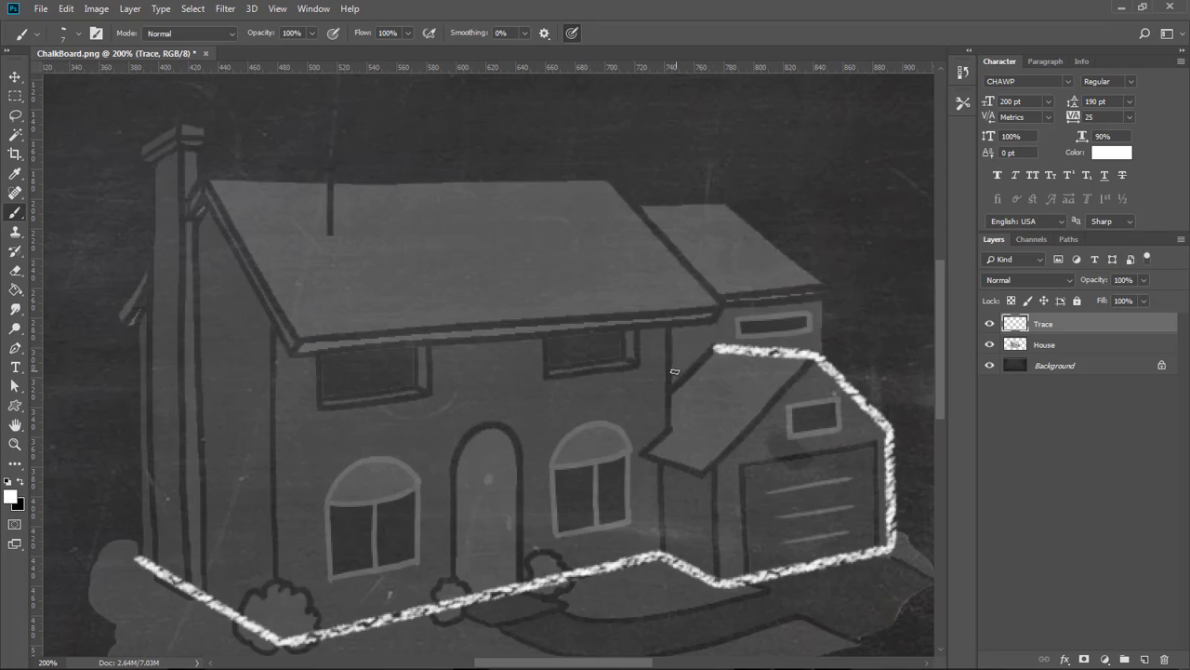
{"action": "left_click", "coordinate": [670, 392], "text": "shift"}
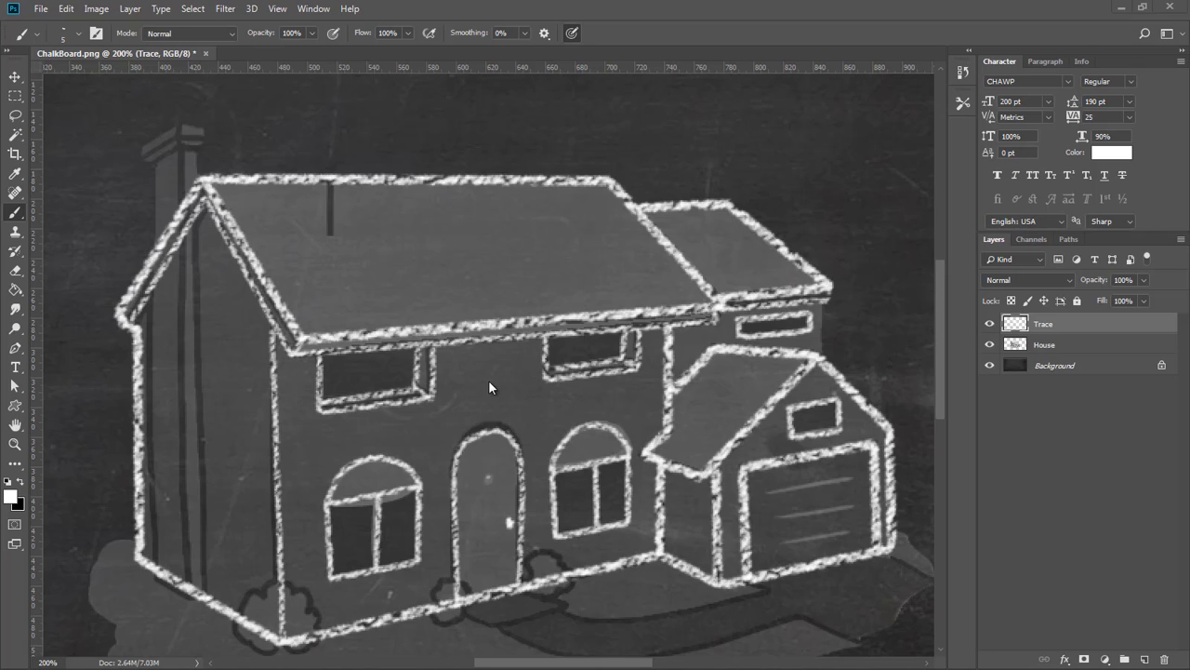
Toggle the House layer's visibility to compare, leaving it hidden to show only the chalk tracing.
{"action": "key", "text": "ctrl+minus"}
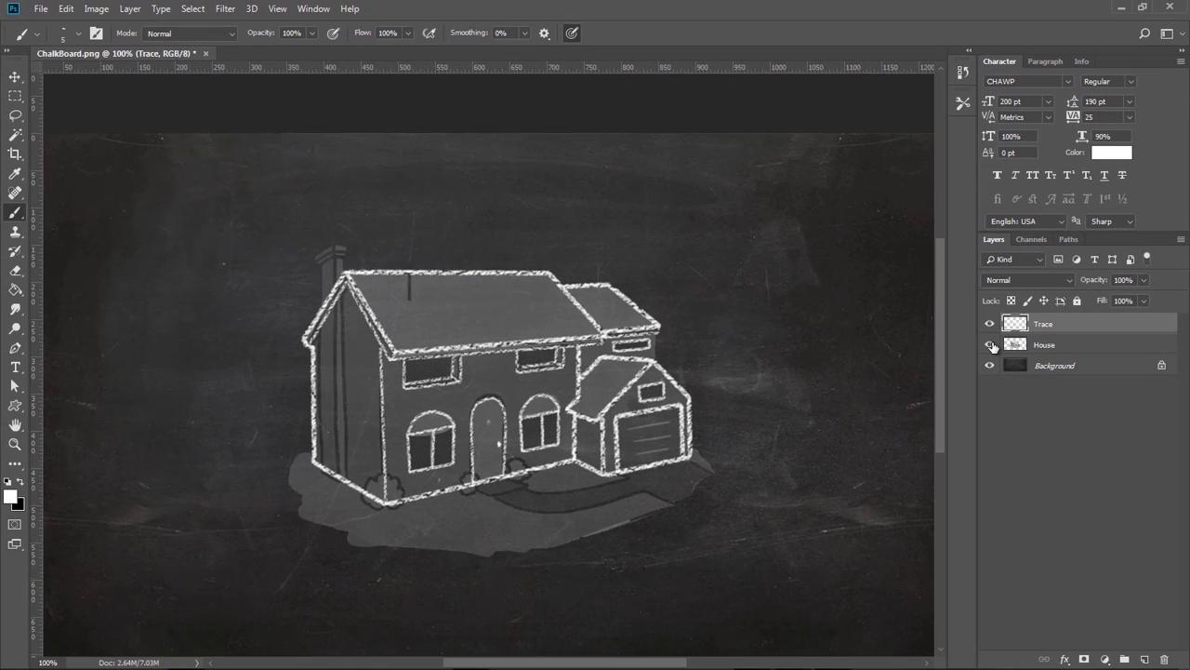
{"action": "left_click", "coordinate": [990, 345]}
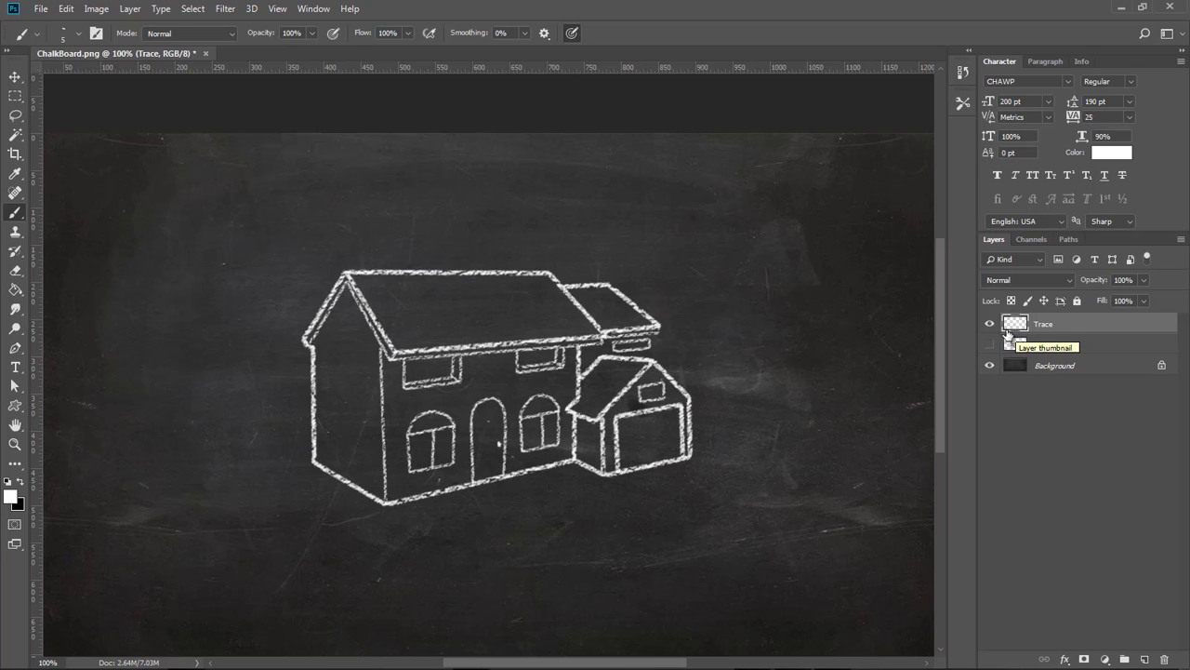
{"action": "left_click", "coordinate": [991, 345]}
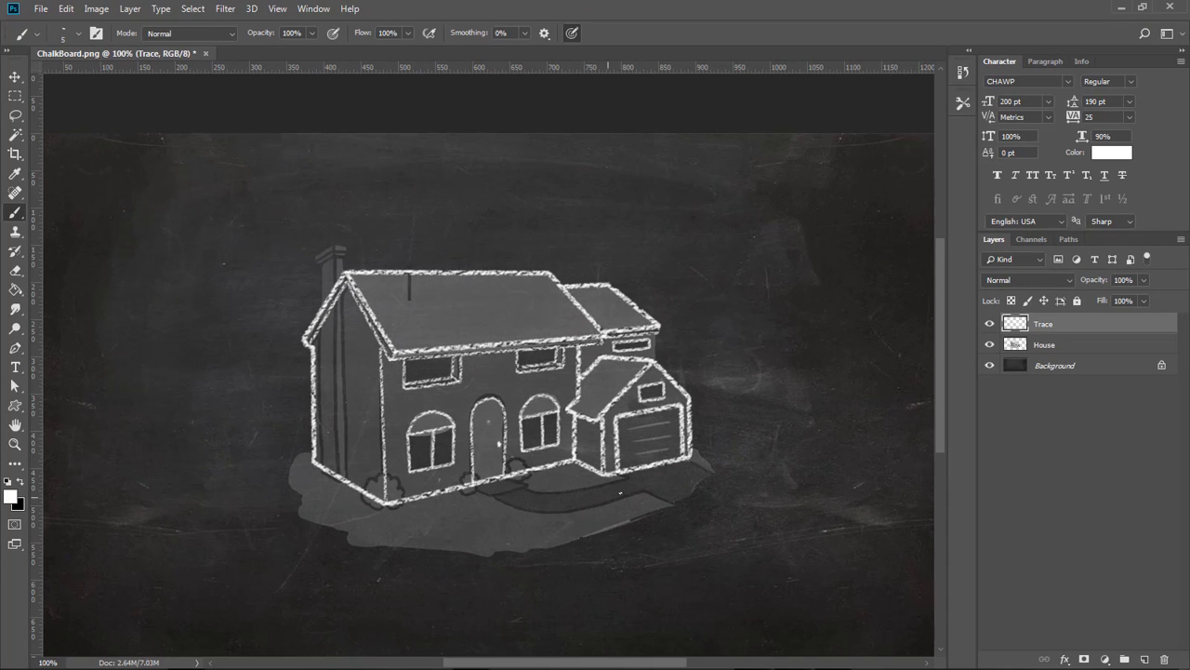
{"action": "left_click", "coordinate": [989, 345]}
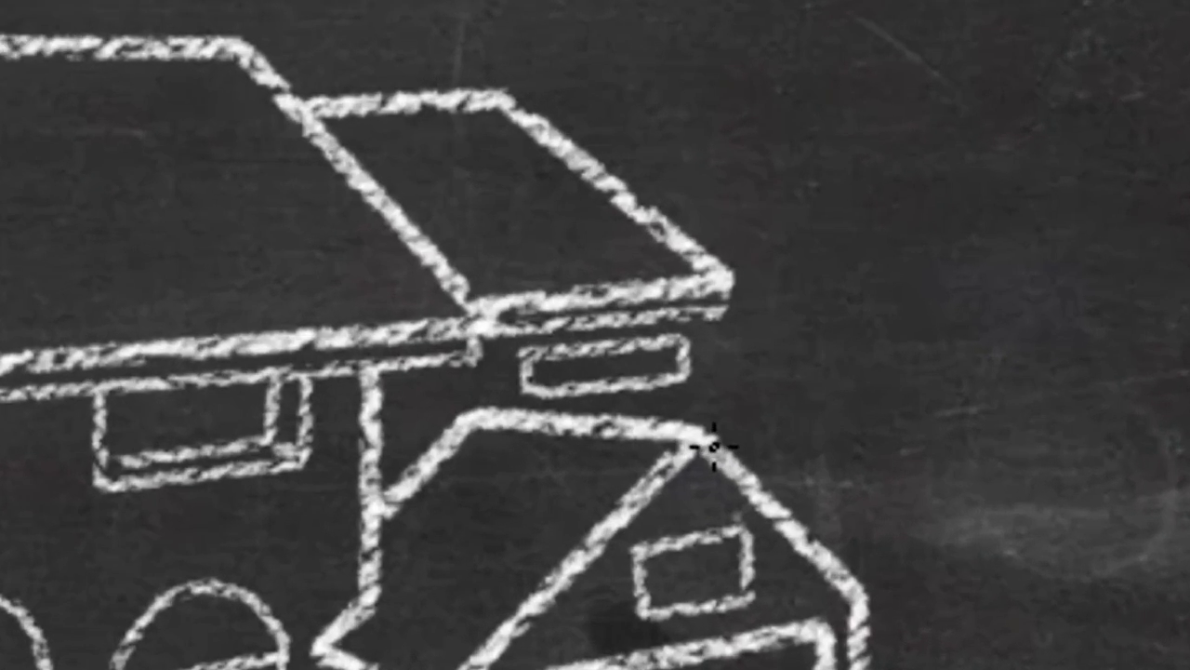
Open the Timeline panel and create a video timeline for the document.
{"action": "left_click", "coordinate": [716, 450], "text": "shift"}
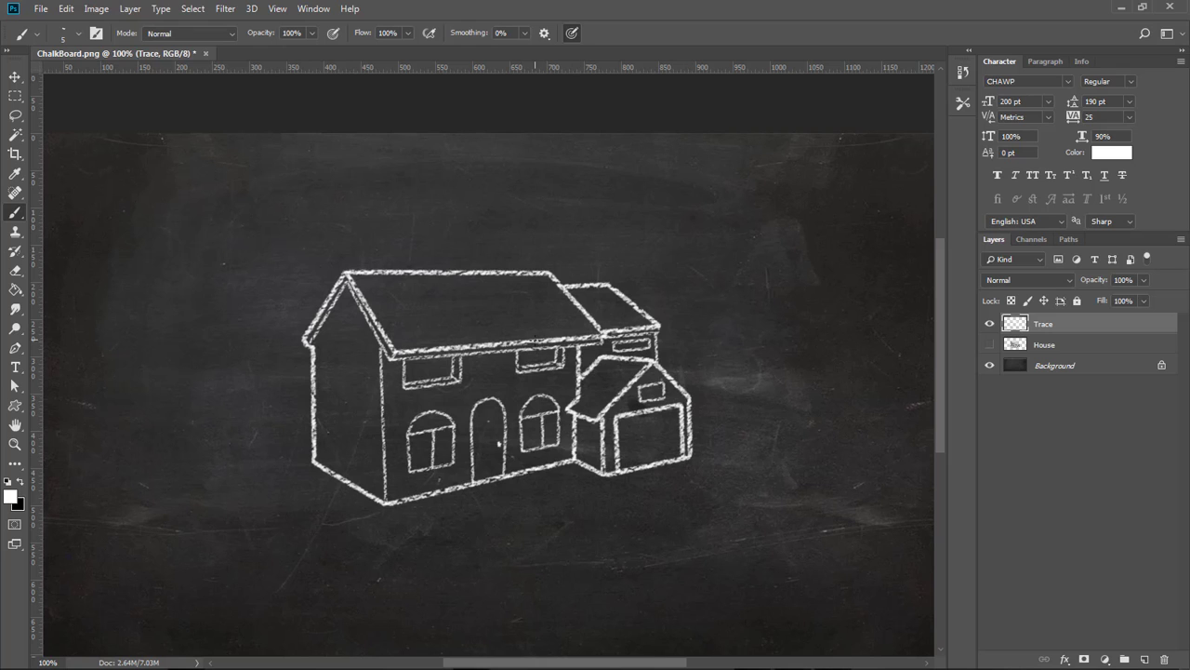
{"action": "key", "text": "ctrl+minus"}
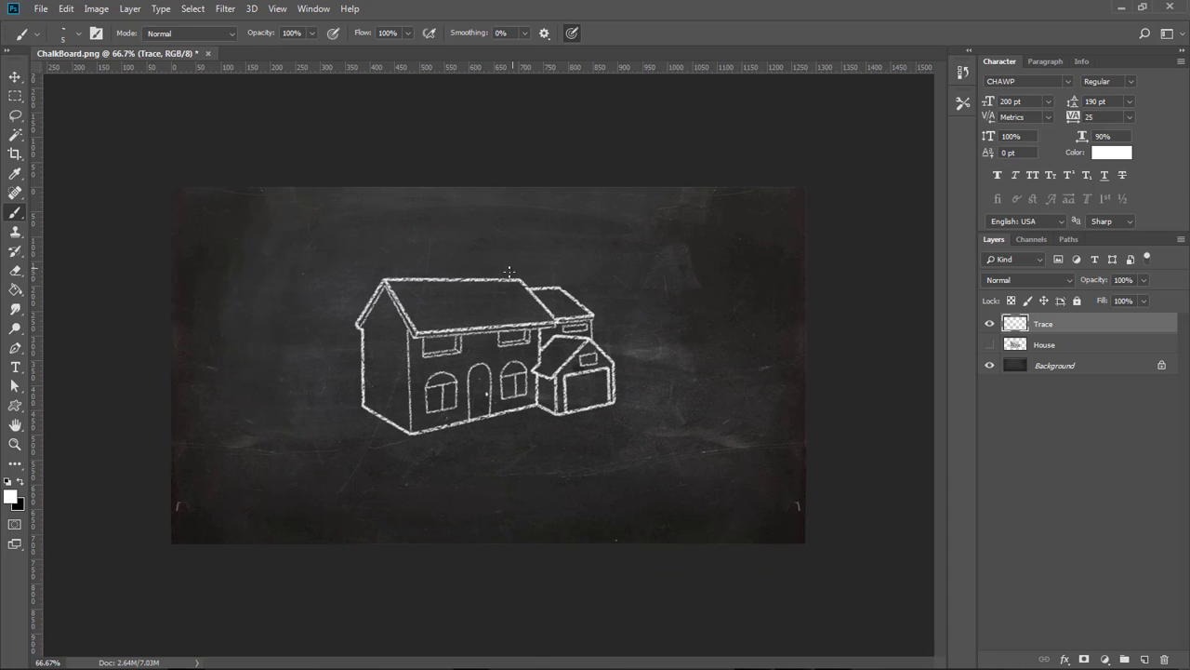
{"action": "left_click", "coordinate": [16, 78]}
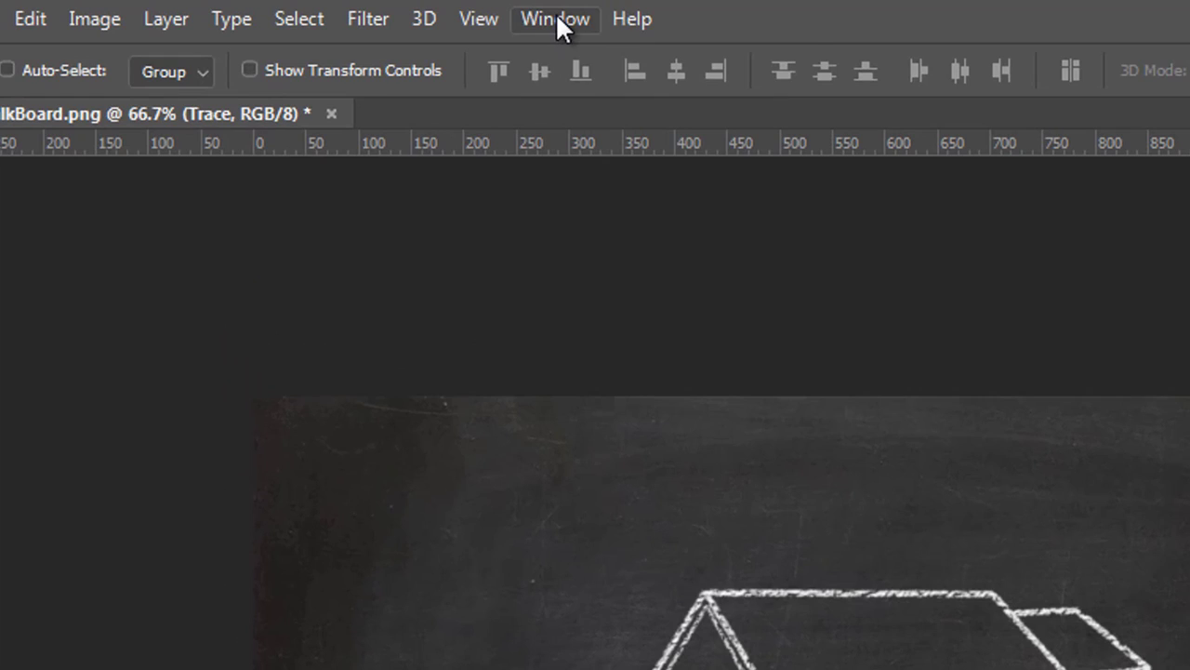
{"action": "left_click", "coordinate": [557, 19]}
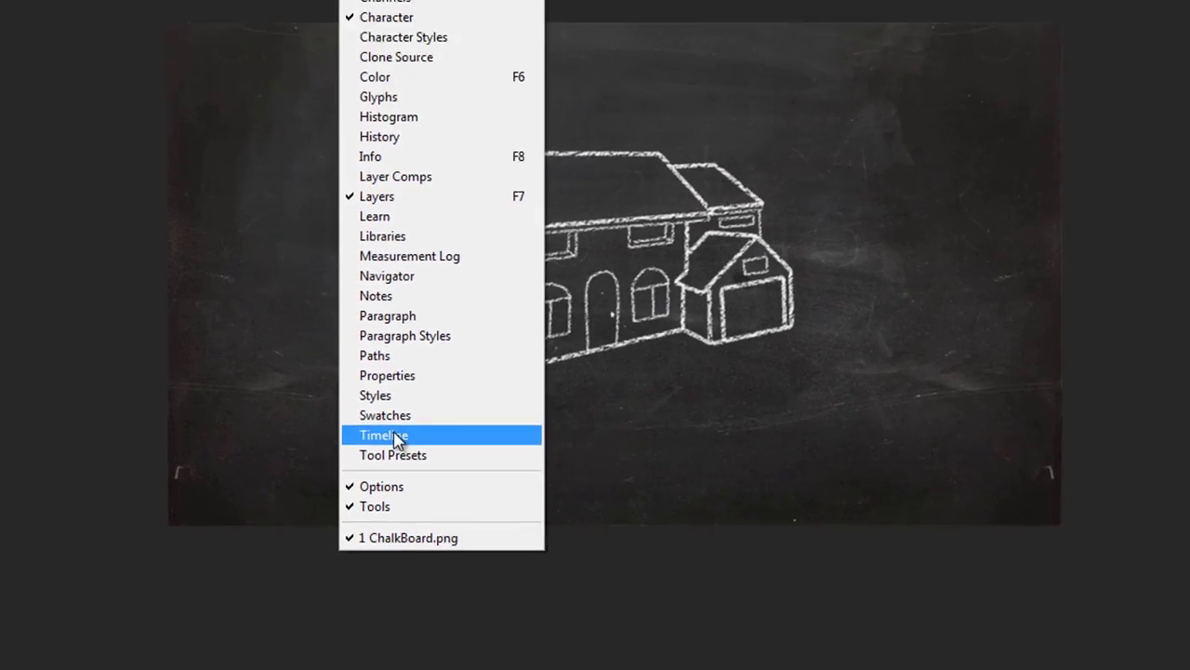
{"action": "left_click", "coordinate": [503, 355]}
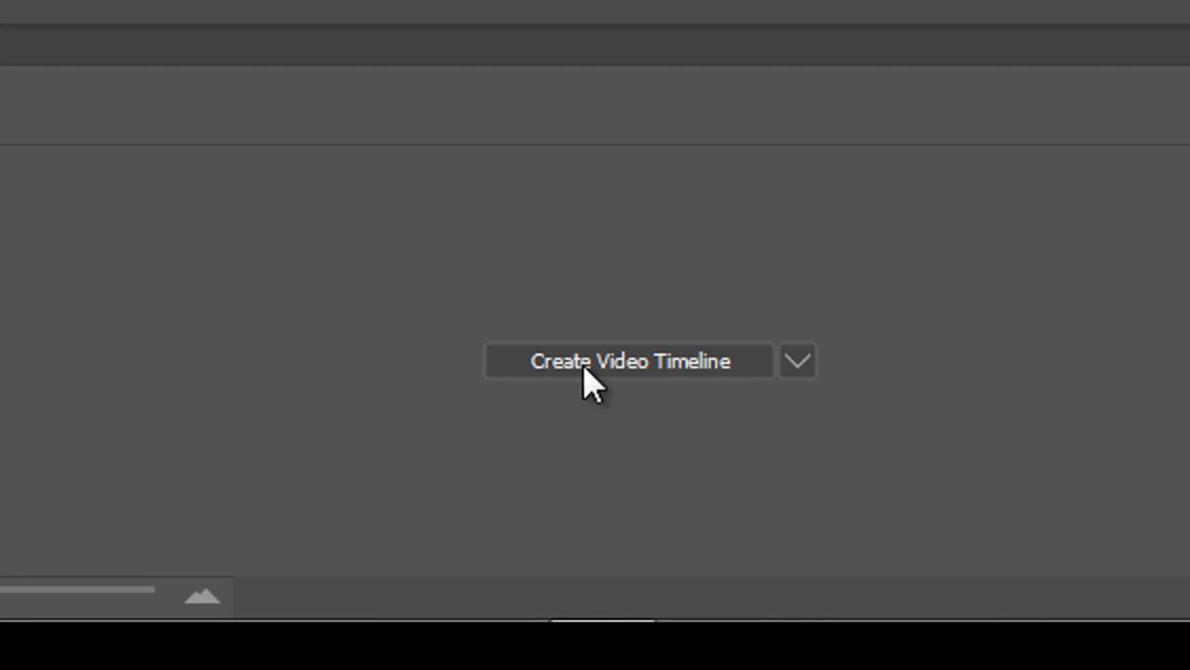
{"action": "left_click", "coordinate": [721, 370]}
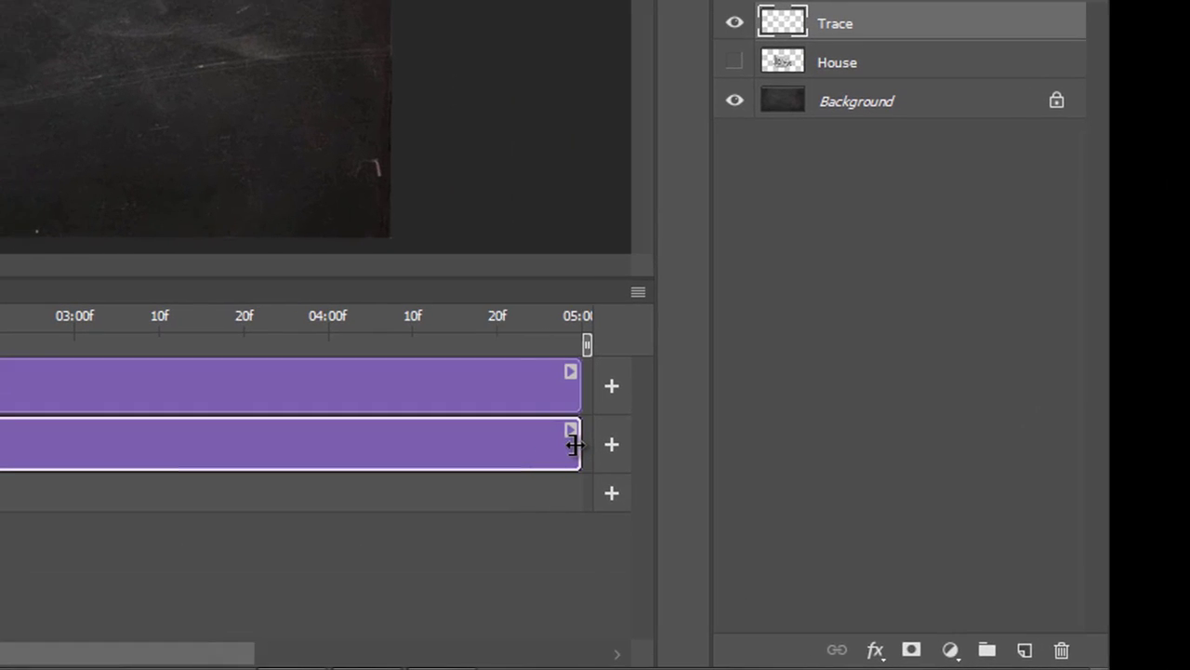
Select the Trace layer and add a new empty layer group.
{"action": "left_click", "coordinate": [794, 524]}
{"action": "left_click_drag", "start_coordinate": [982, 444], "coordinate": [0, 452]}
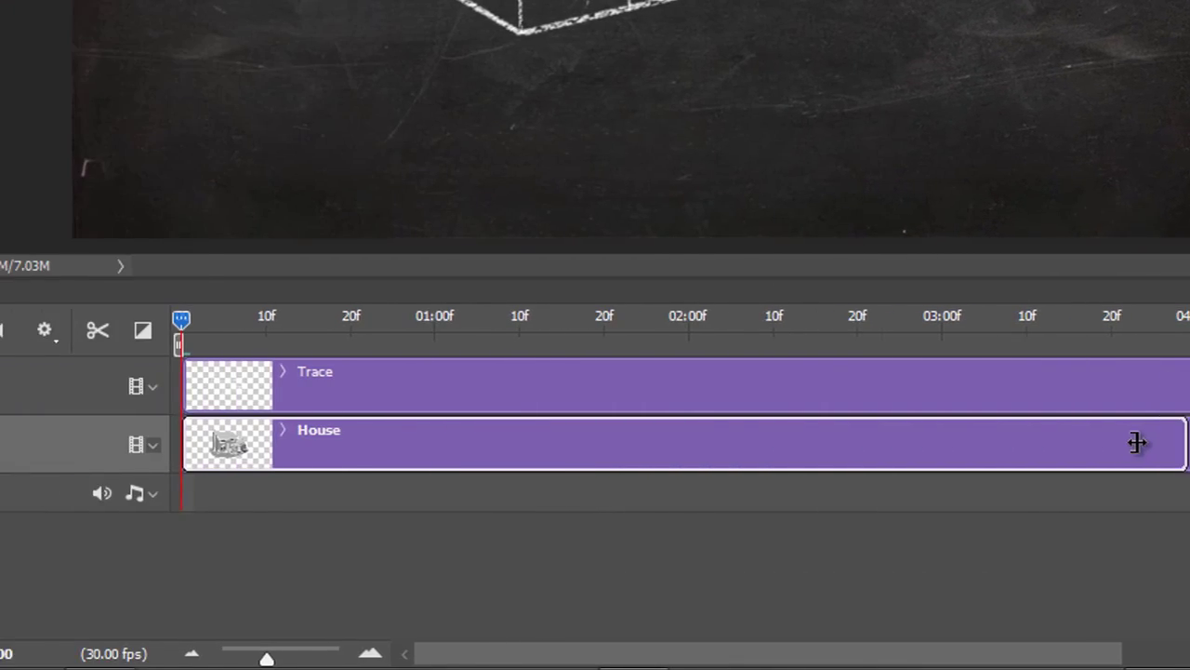
{"action": "left_click_drag", "start_coordinate": [212, 452], "coordinate": [214, 447]}
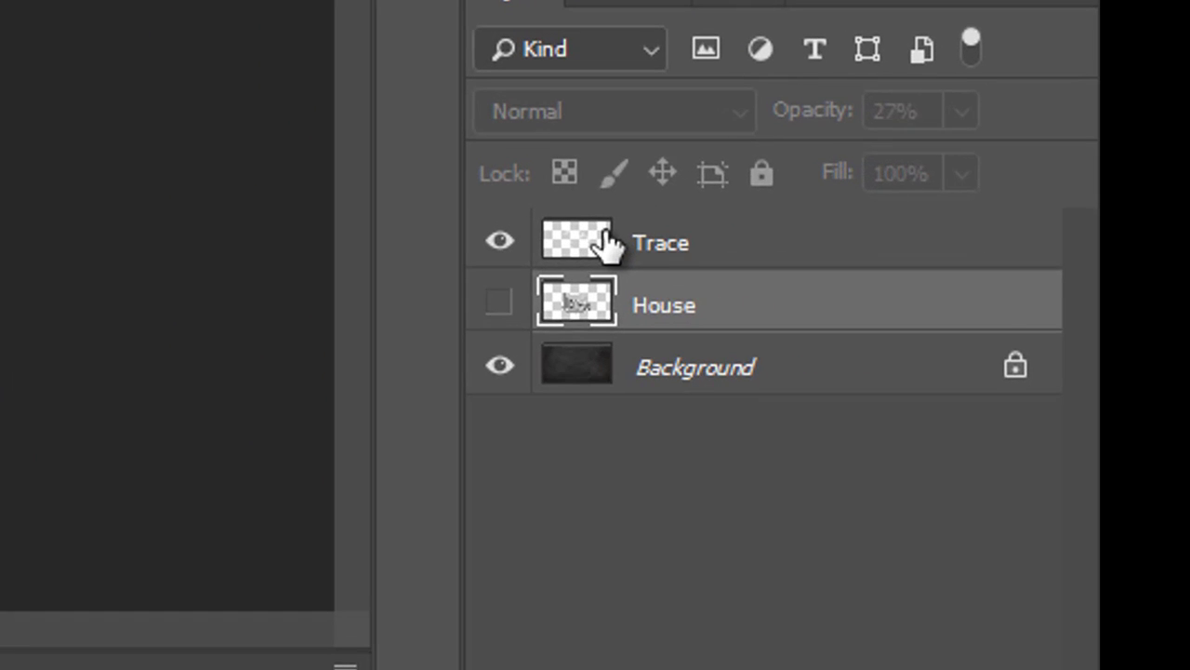
{"action": "left_click", "coordinate": [989, 318]}
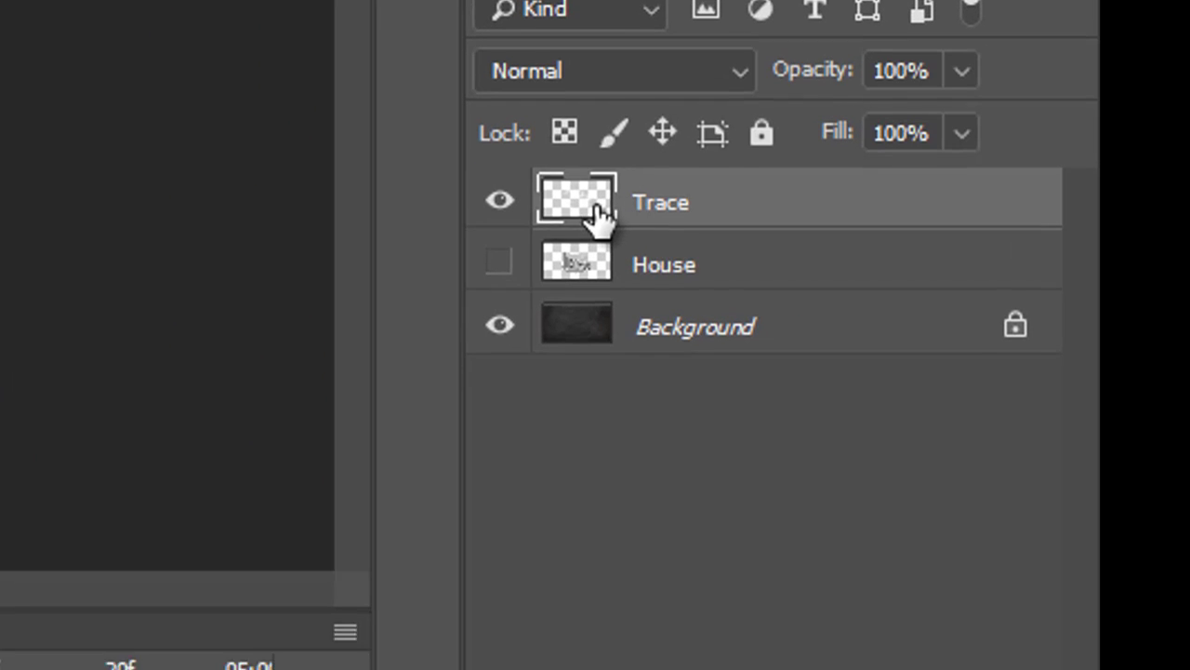
{"action": "left_click", "coordinate": [903, 642]}
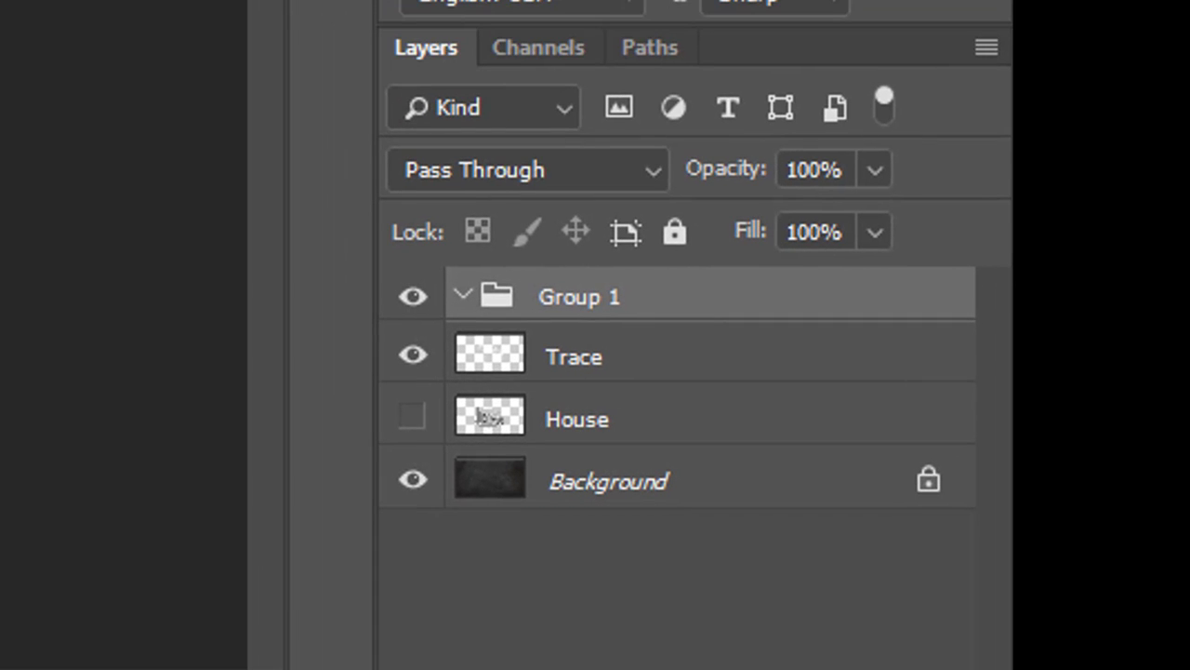
Rename the new group ACTIONS and move the Trace layer into it.
{"action": "double_click", "coordinate": [586, 297]}
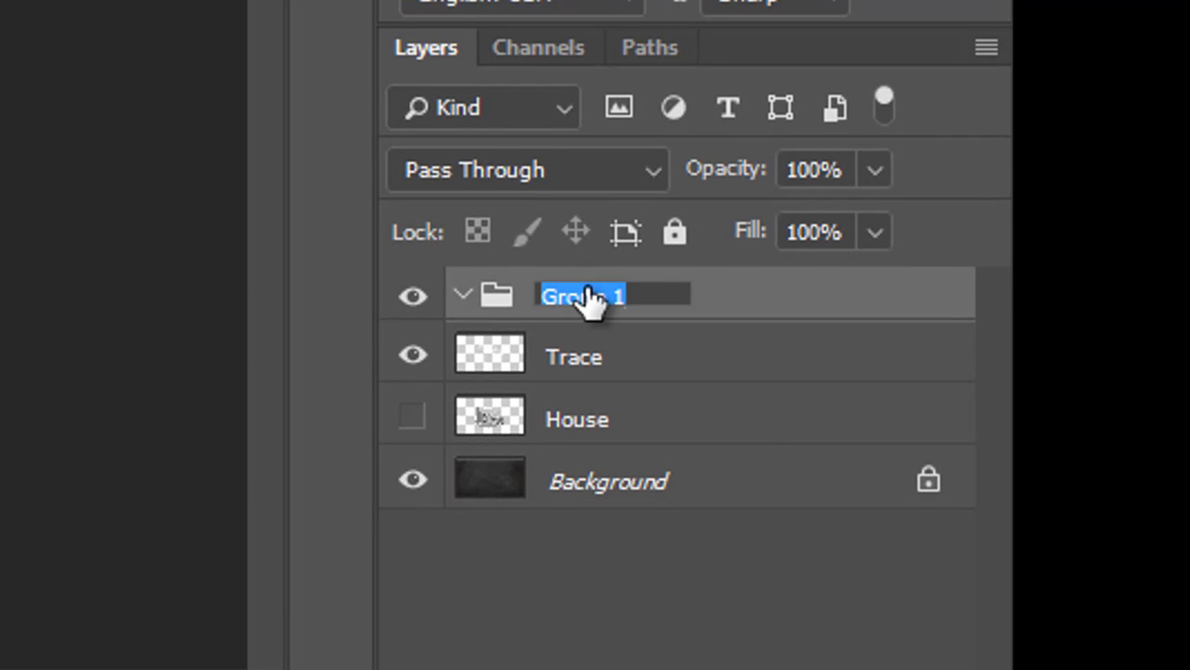
{"action": "type", "text": "ACTIONS"}
{"action": "key", "text": "Return"}
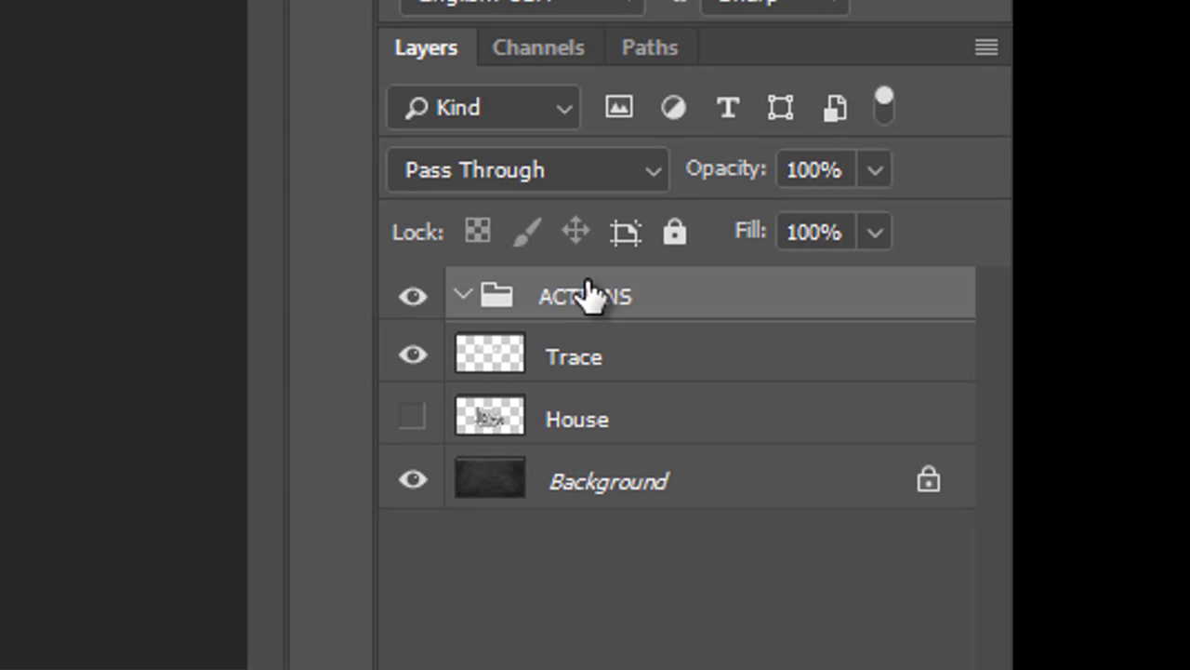
{"action": "mouse_move", "coordinate": [489, 358]}
{"action": "left_mouse_down"}
{"action": "mouse_move", "coordinate": [564, 305]}
{"action": "mouse_move", "coordinate": [566, 319]}
{"action": "left_mouse_up"}
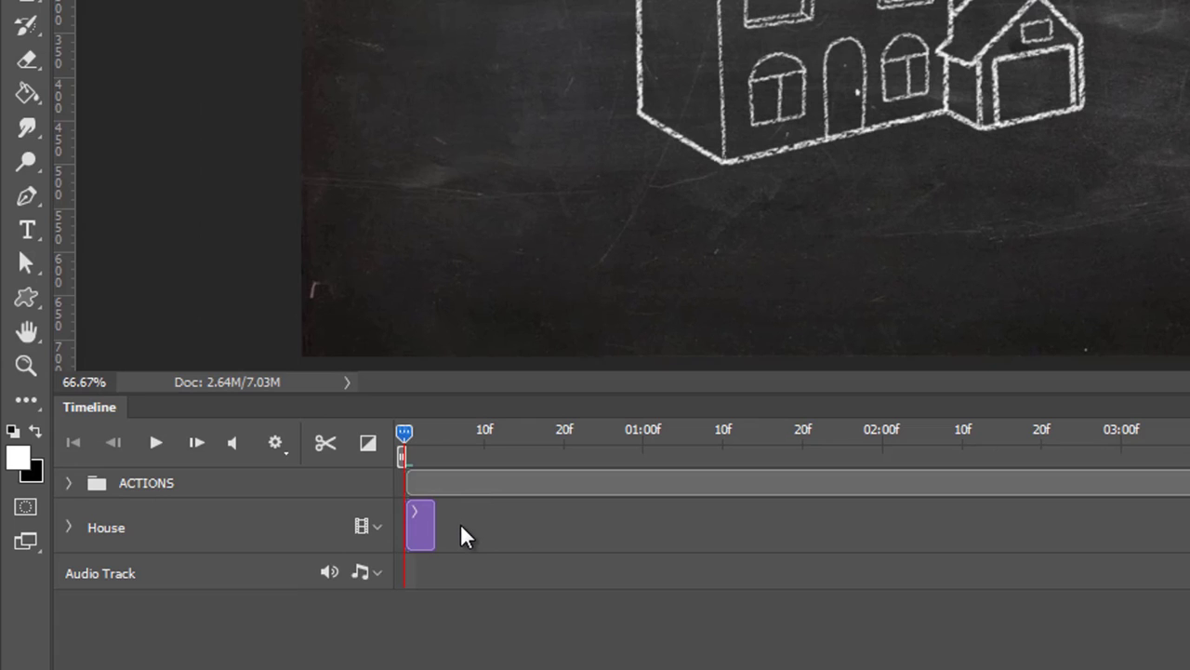
Shorten the Trace clip to about one second and move it to start near 02:25 on the timeline.
{"action": "left_click", "coordinate": [70, 483]}
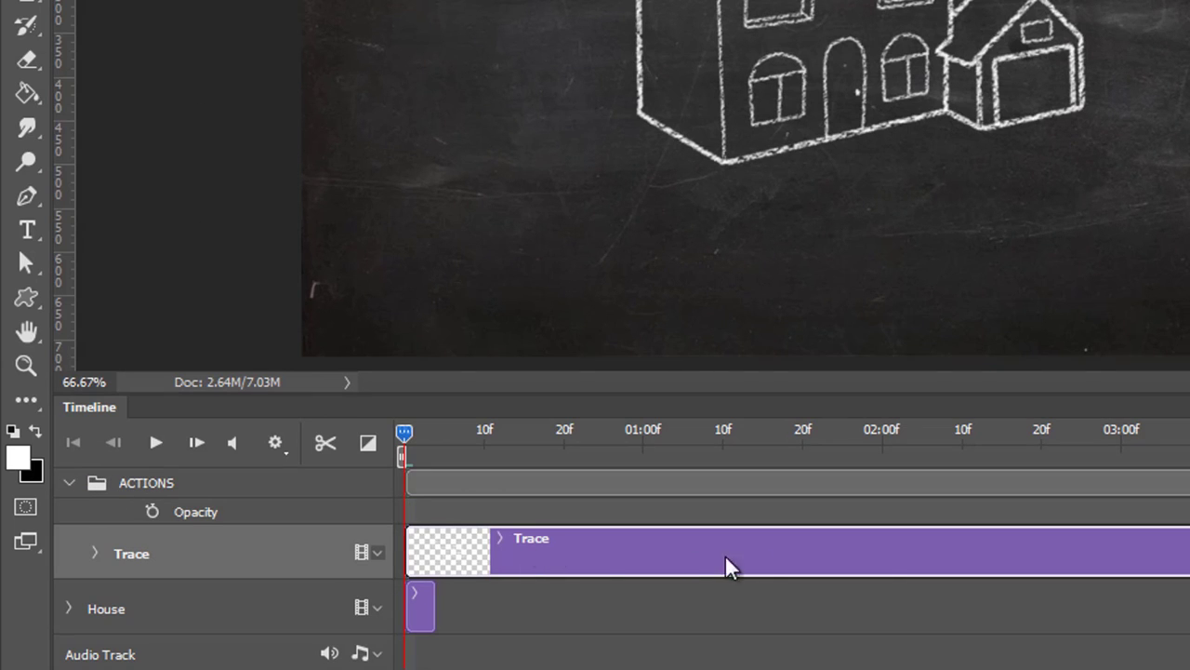
{"action": "left_click_drag", "start_coordinate": [512, 435], "coordinate": [731, 442]}
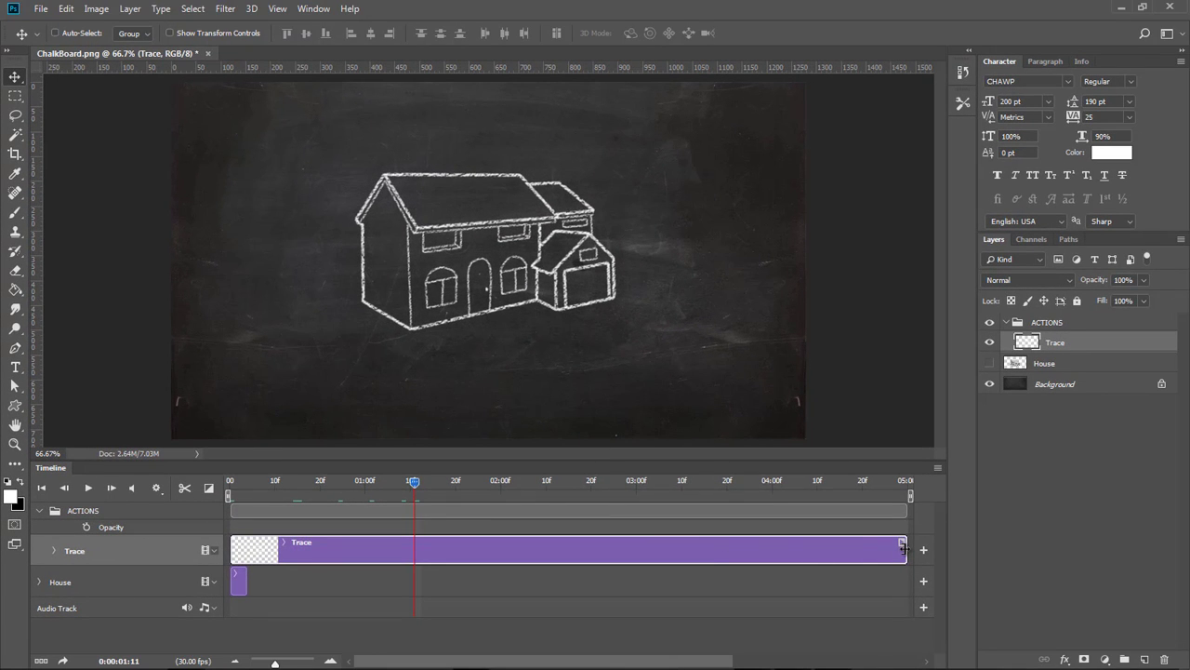
{"action": "left_click_drag", "start_coordinate": [904, 549], "coordinate": [421, 547]}
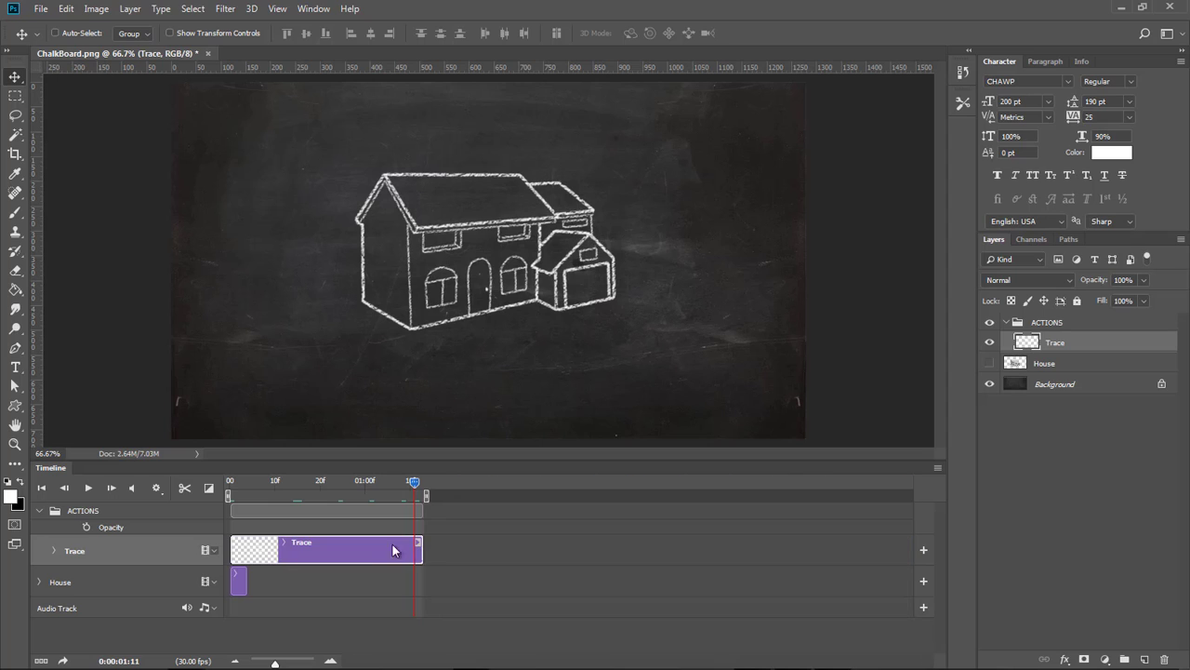
{"action": "mouse_move", "coordinate": [414, 479]}
{"action": "left_mouse_down"}
{"action": "mouse_move", "coordinate": [376, 478]}
{"action": "mouse_move", "coordinate": [468, 485]}
{"action": "mouse_move", "coordinate": [328, 482]}
{"action": "left_mouse_up"}
{"action": "left_click_drag", "start_coordinate": [233, 548], "coordinate": [359, 548]}
{"action": "left_click_drag", "start_coordinate": [330, 482], "coordinate": [396, 488]}
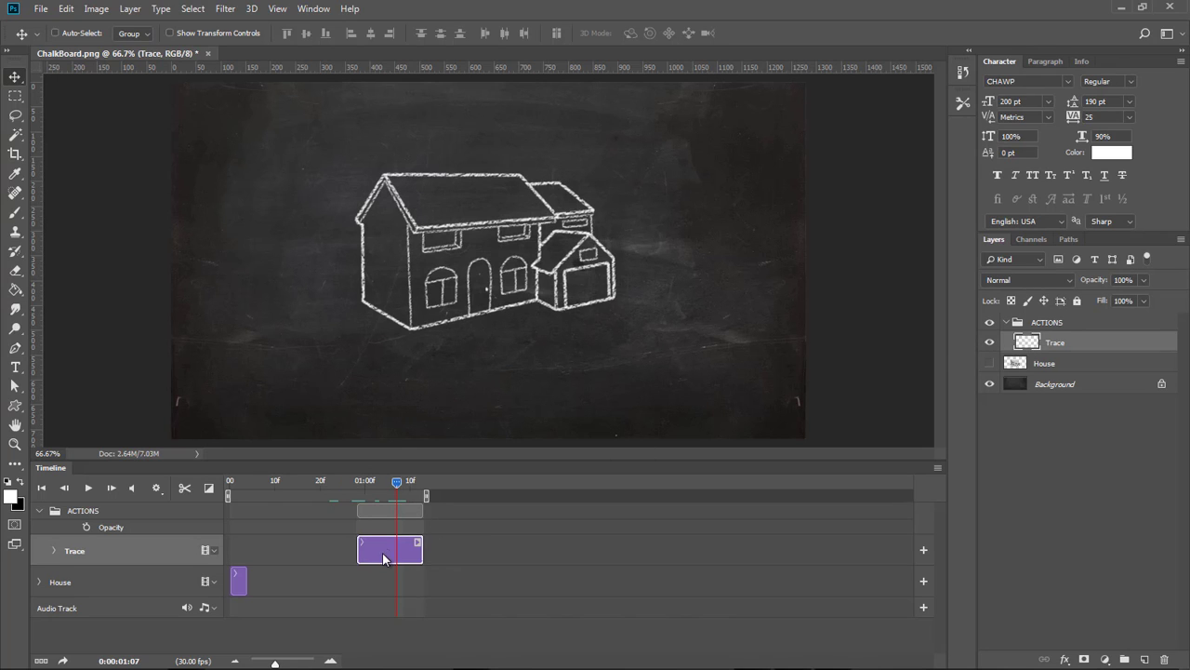
{"action": "left_click_drag", "start_coordinate": [383, 558], "coordinate": [636, 549]}
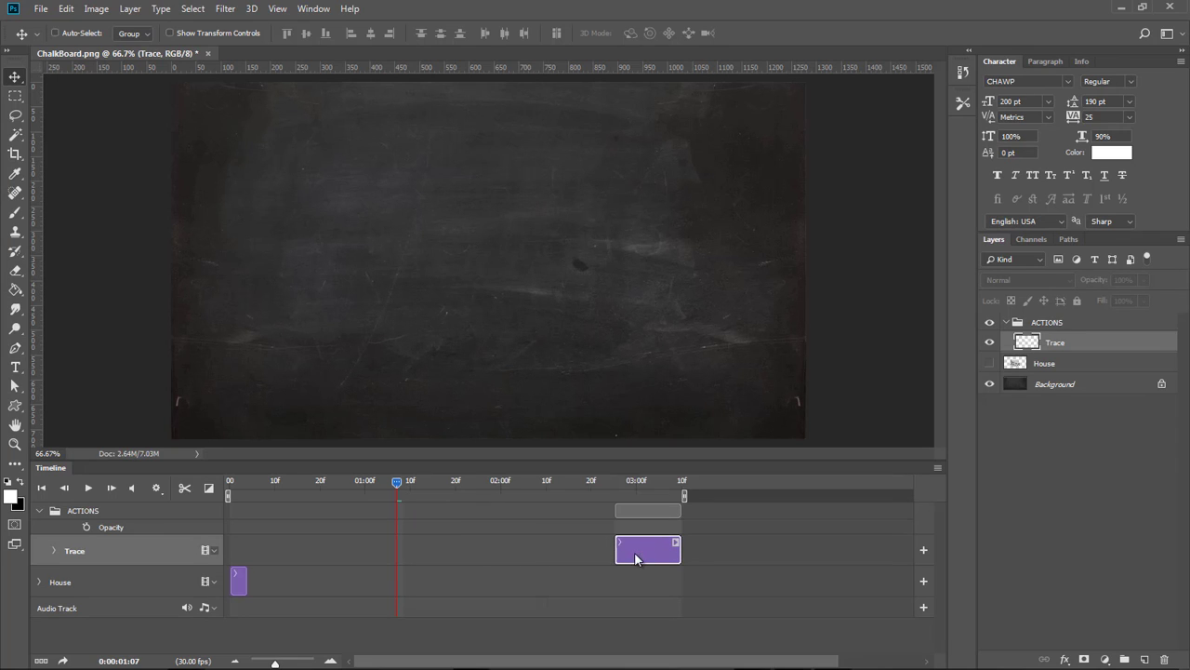
{"action": "left_click", "coordinate": [645, 479]}
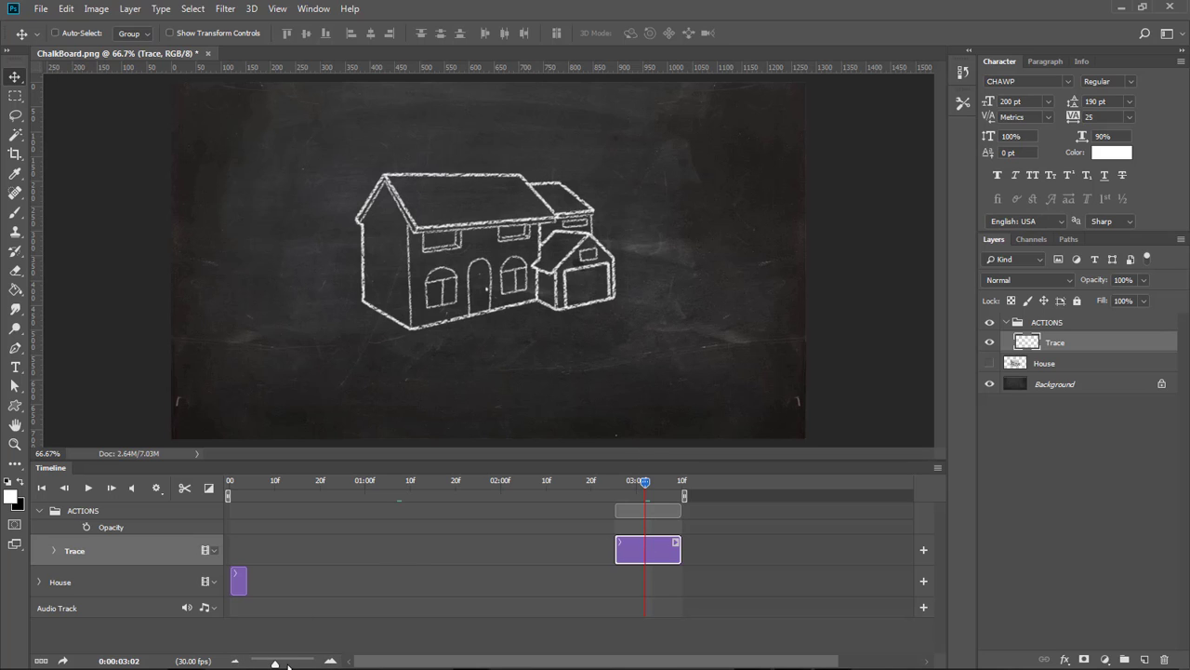
Trim the Trace clip's start so it spans only a few frames ending near 03:10, placing the playhead on it.
{"action": "left_click", "coordinate": [330, 660]}
{"action": "left_click", "coordinate": [330, 660]}
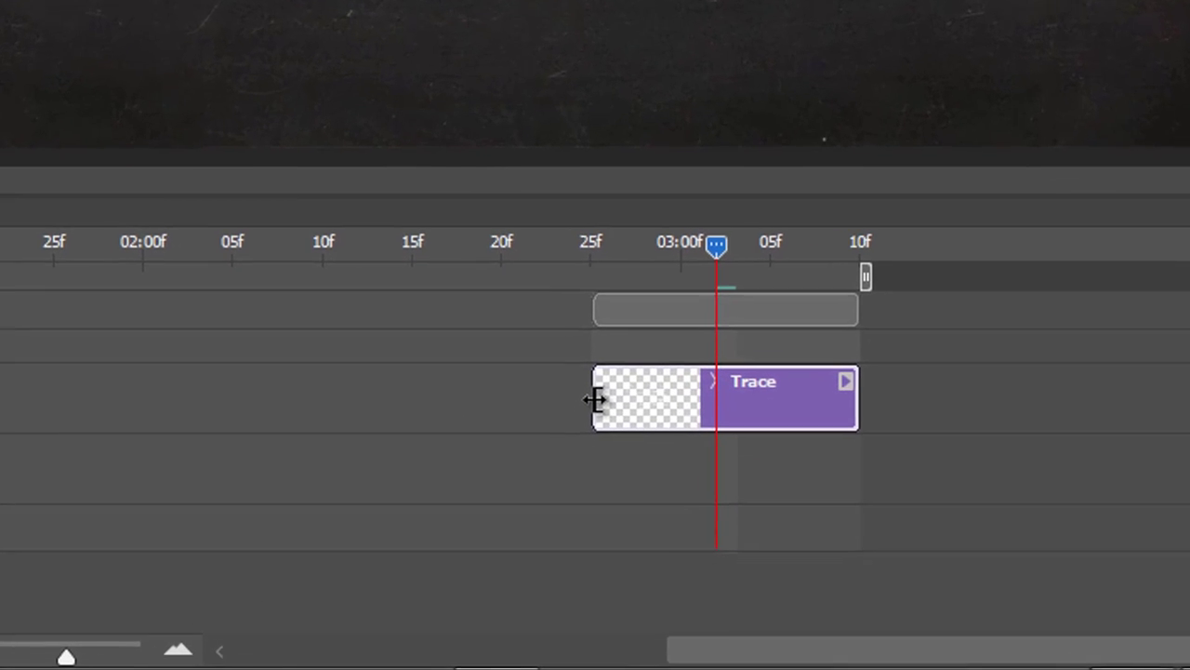
{"action": "left_click_drag", "start_coordinate": [596, 399], "coordinate": [613, 391]}
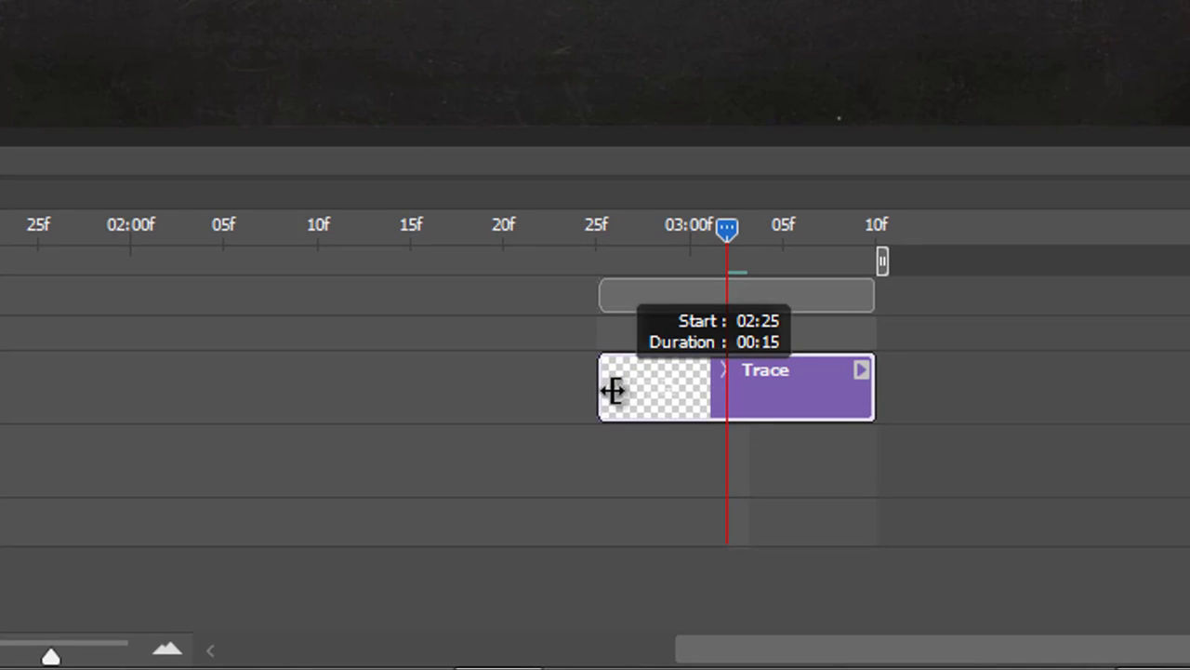
{"action": "left_click_drag", "start_coordinate": [613, 390], "coordinate": [836, 393]}
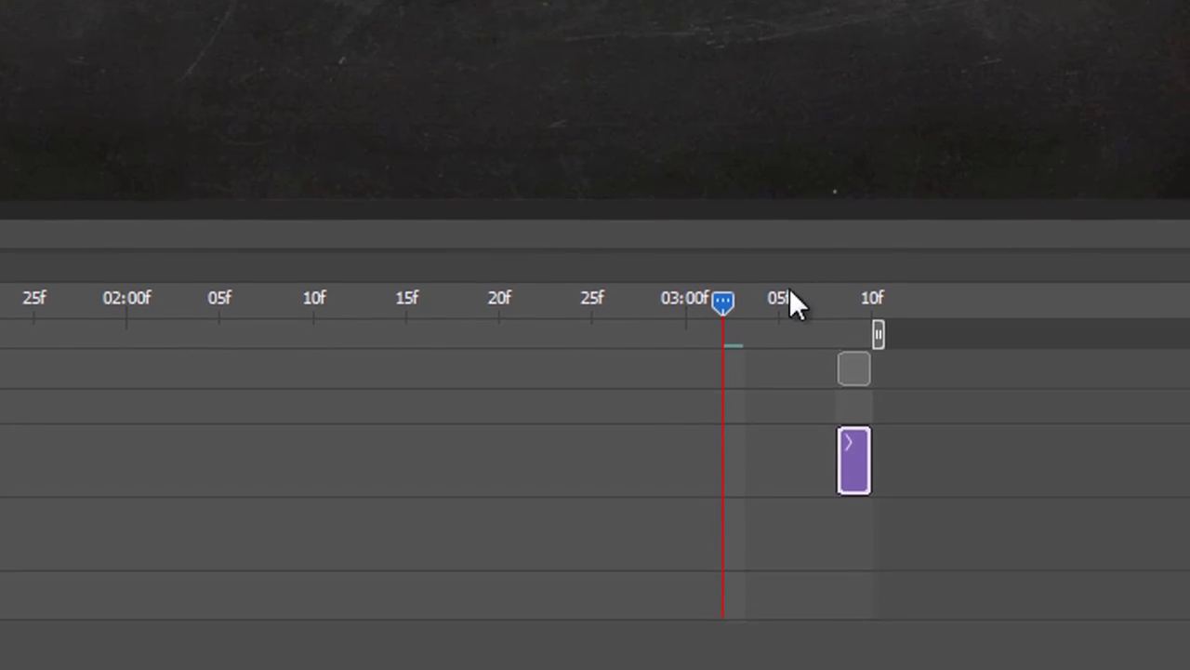
{"action": "left_click_drag", "start_coordinate": [728, 230], "coordinate": [861, 228]}
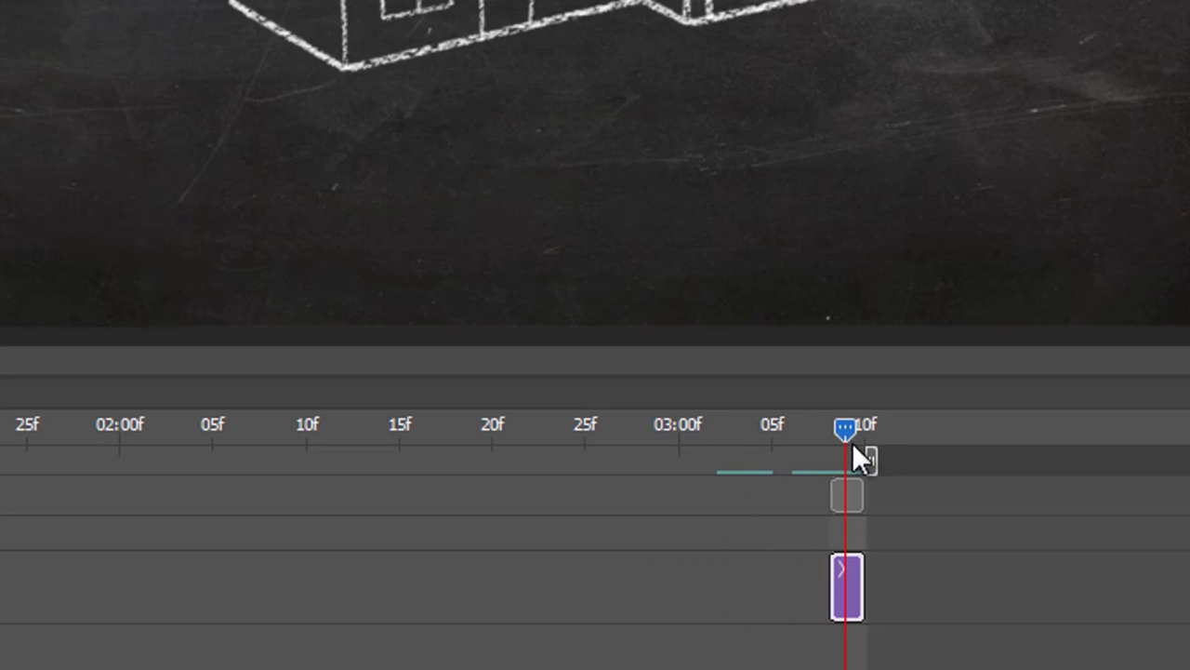
{"action": "mouse_move", "coordinate": [848, 428]}
{"action": "left_mouse_down"}
{"action": "mouse_move", "coordinate": [807, 429]}
{"action": "mouse_move", "coordinate": [847, 429]}
{"action": "left_mouse_up"}
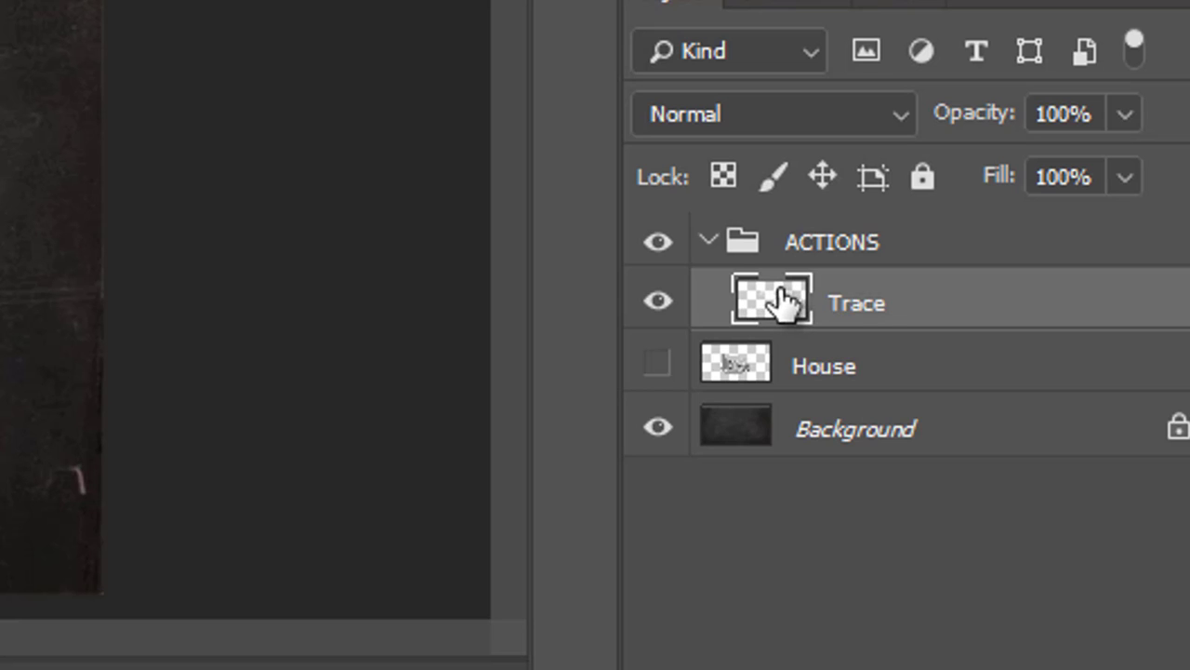
Duplicate the Trace layer and place the Trace clip directly before the Trace copy clip in one video group.
{"action": "mouse_move", "coordinate": [782, 303]}
{"action": "left_mouse_down"}
{"action": "mouse_move", "coordinate": [833, 524]}
{"action": "mouse_move", "coordinate": [1033, 669]}
{"action": "mouse_move", "coordinate": [1116, 669]}
{"action": "left_mouse_up"}
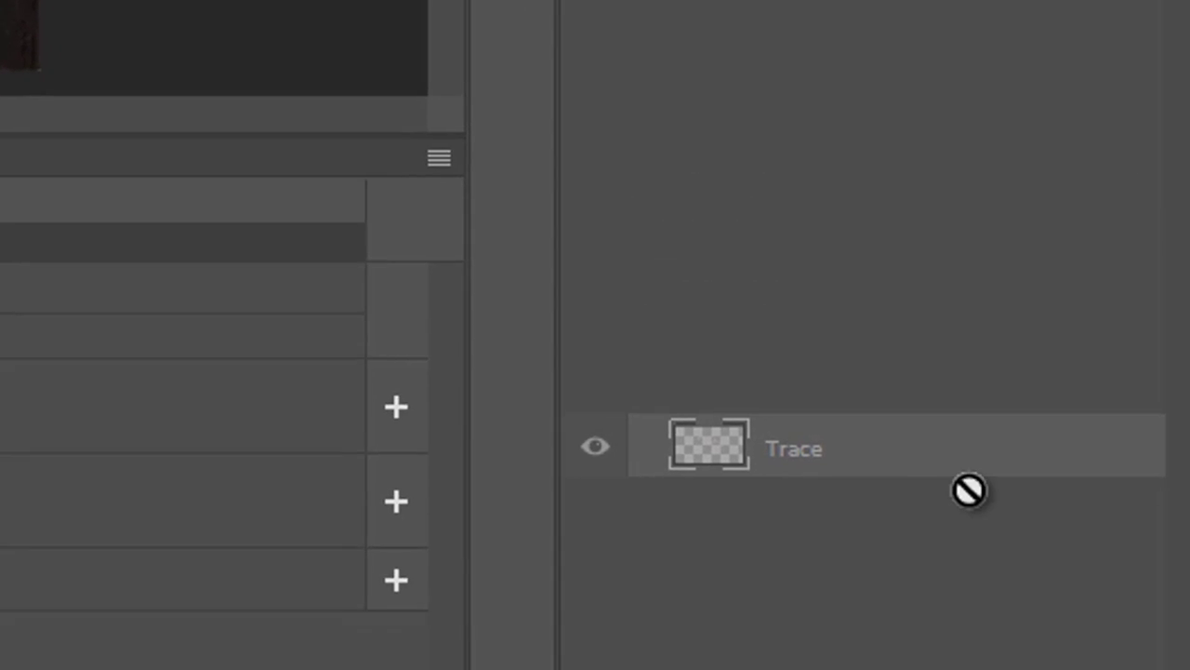
{"action": "mouse_move", "coordinate": [1042, 602]}
{"action": "left_mouse_down"}
{"action": "mouse_move", "coordinate": [1058, 641]}
{"action": "mouse_move", "coordinate": [1061, 603]}
{"action": "mouse_move", "coordinate": [1058, 669]}
{"action": "left_mouse_up"}
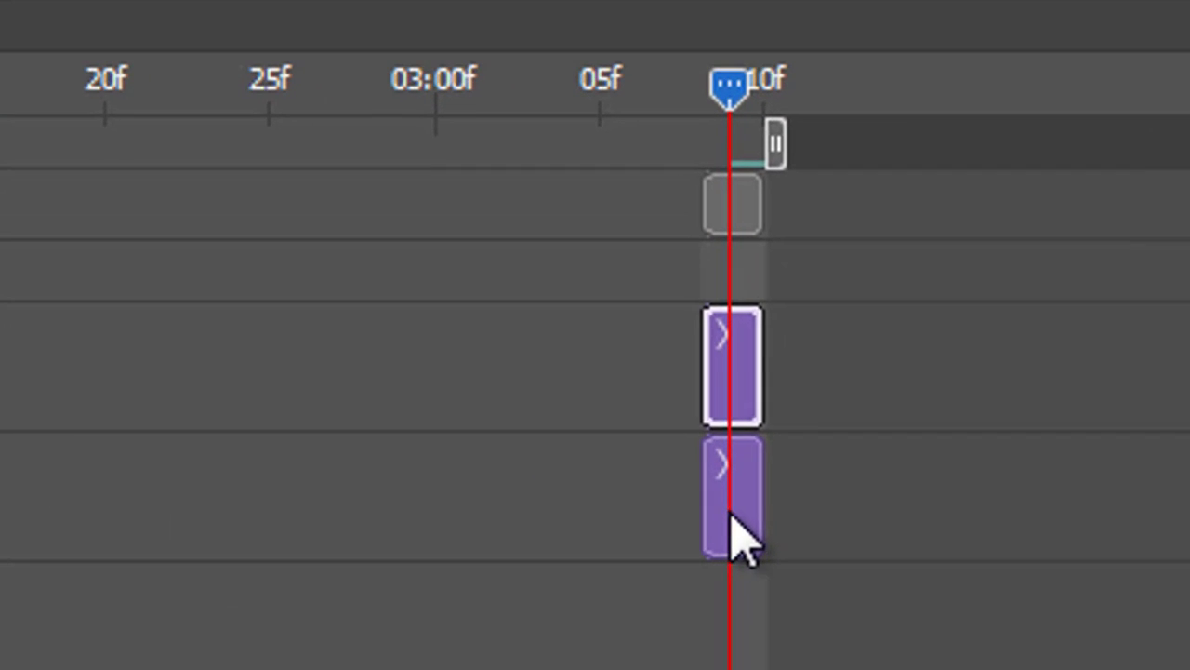
{"action": "left_click", "coordinate": [1003, 534]}
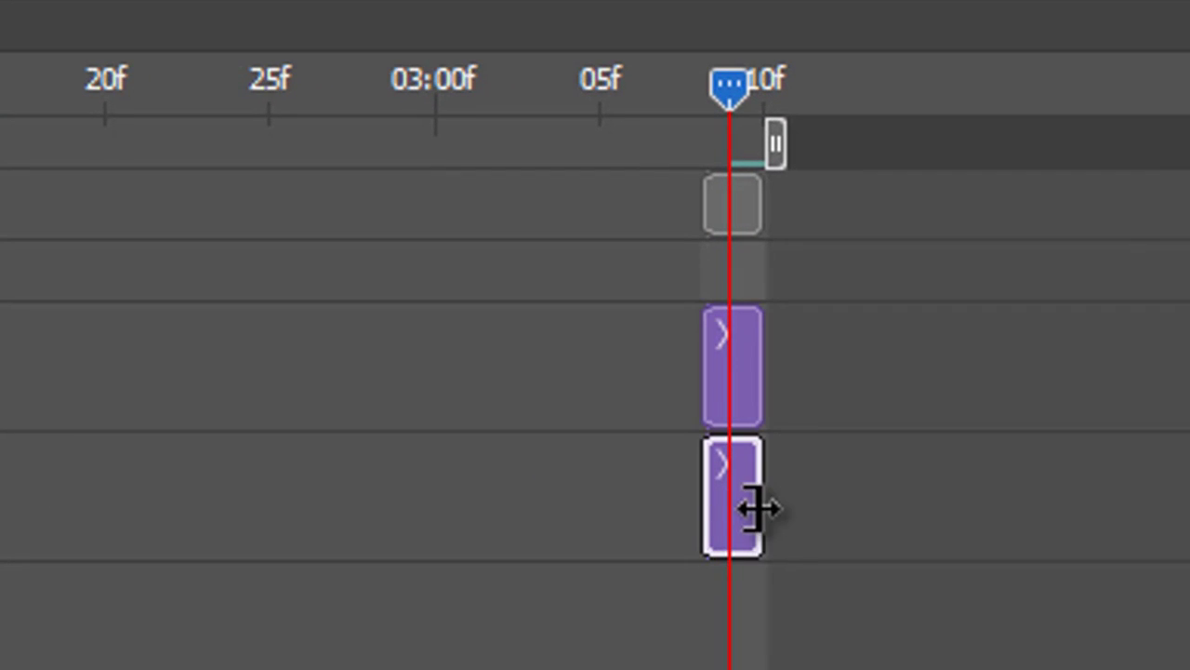
{"action": "mouse_move", "coordinate": [704, 465]}
{"action": "left_mouse_down"}
{"action": "mouse_move", "coordinate": [664, 399]}
{"action": "mouse_move", "coordinate": [668, 358]}
{"action": "mouse_move", "coordinate": [670, 382]}
{"action": "left_mouse_up"}
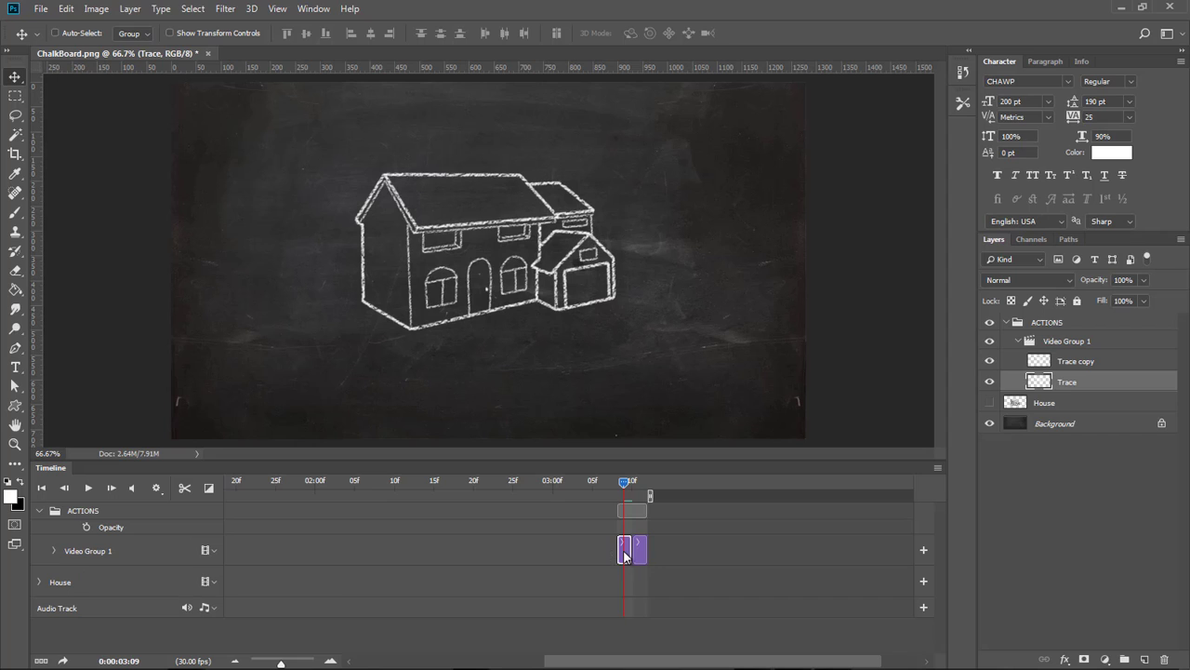
Scrub the playhead across the two short clips to preview their frames.
{"action": "mouse_move", "coordinate": [624, 482]}
{"action": "left_mouse_down"}
{"action": "mouse_move", "coordinate": [643, 483]}
{"action": "mouse_move", "coordinate": [626, 484]}
{"action": "left_mouse_up"}
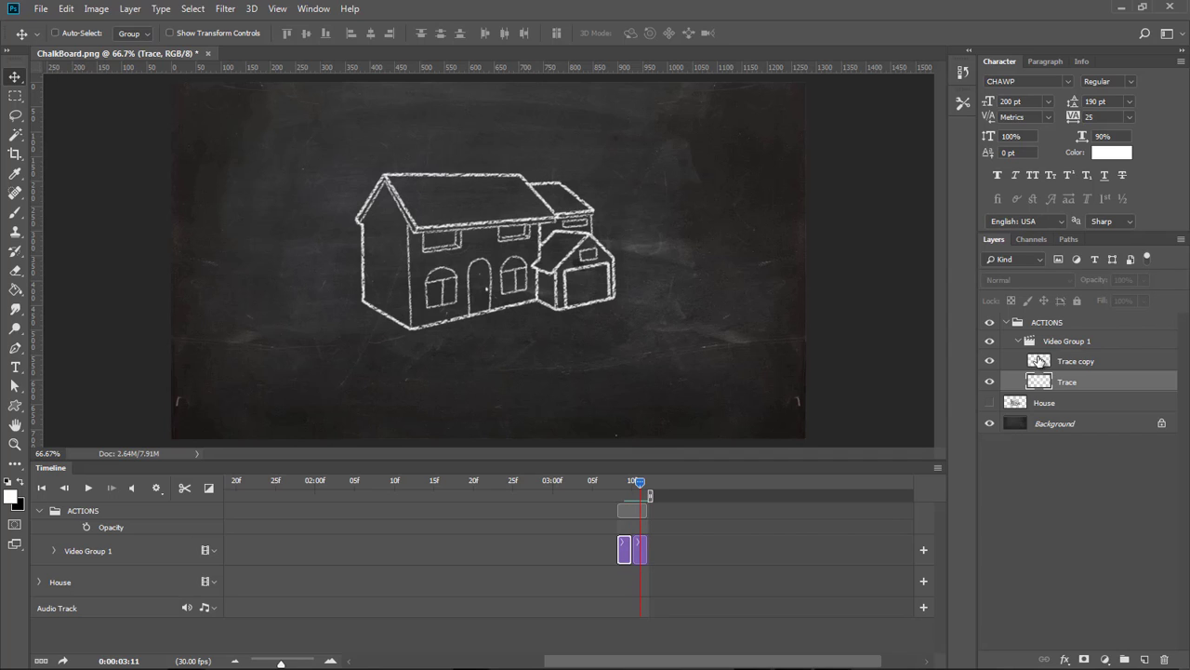
{"action": "left_click", "coordinate": [989, 362]}
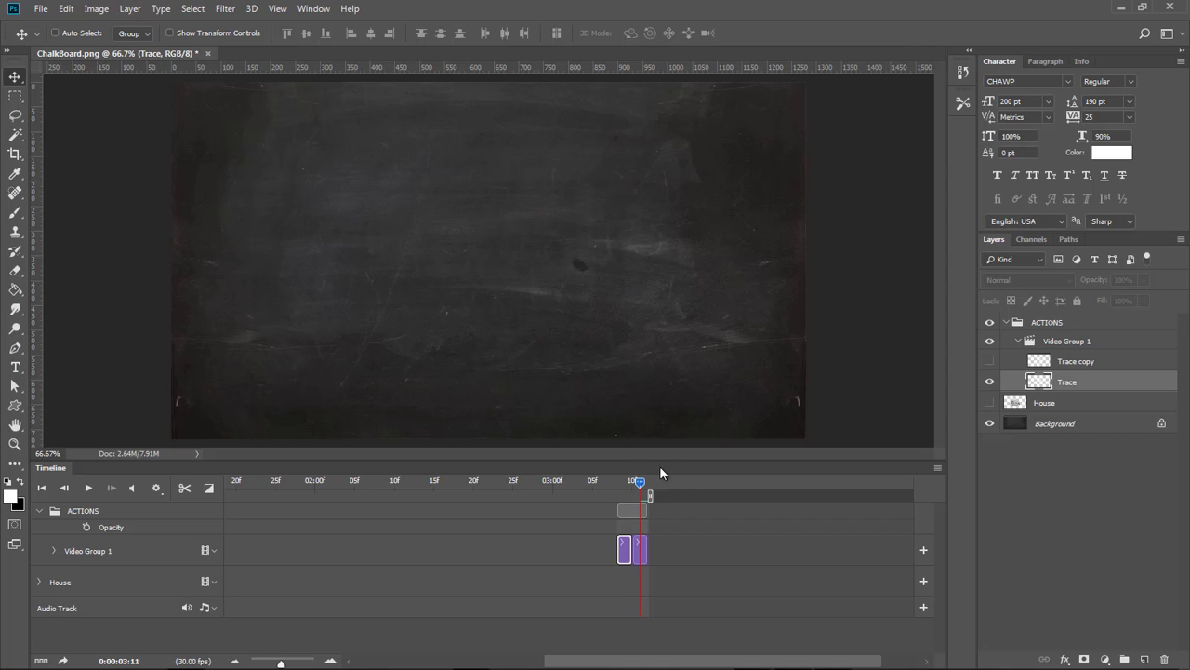
{"action": "left_click_drag", "start_coordinate": [644, 480], "coordinate": [626, 481]}
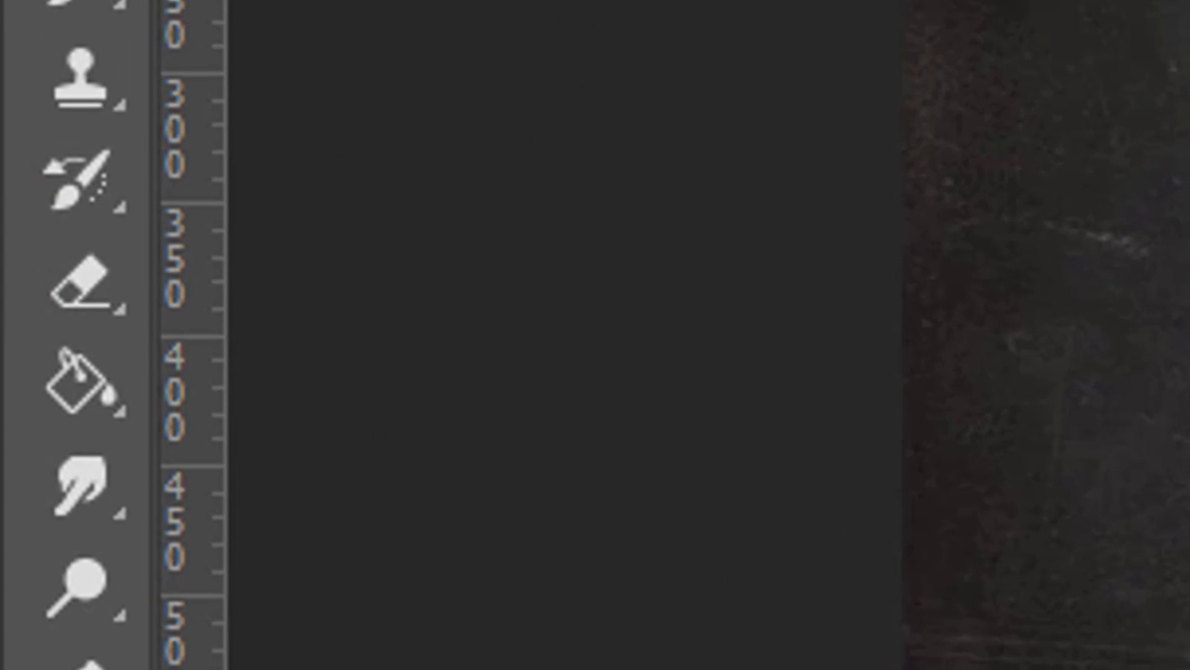
Erase a short stretch of the house's lower-left outline on the Trace layer with an 11 px Hard Round eraser.
{"action": "left_click", "coordinate": [86, 302]}
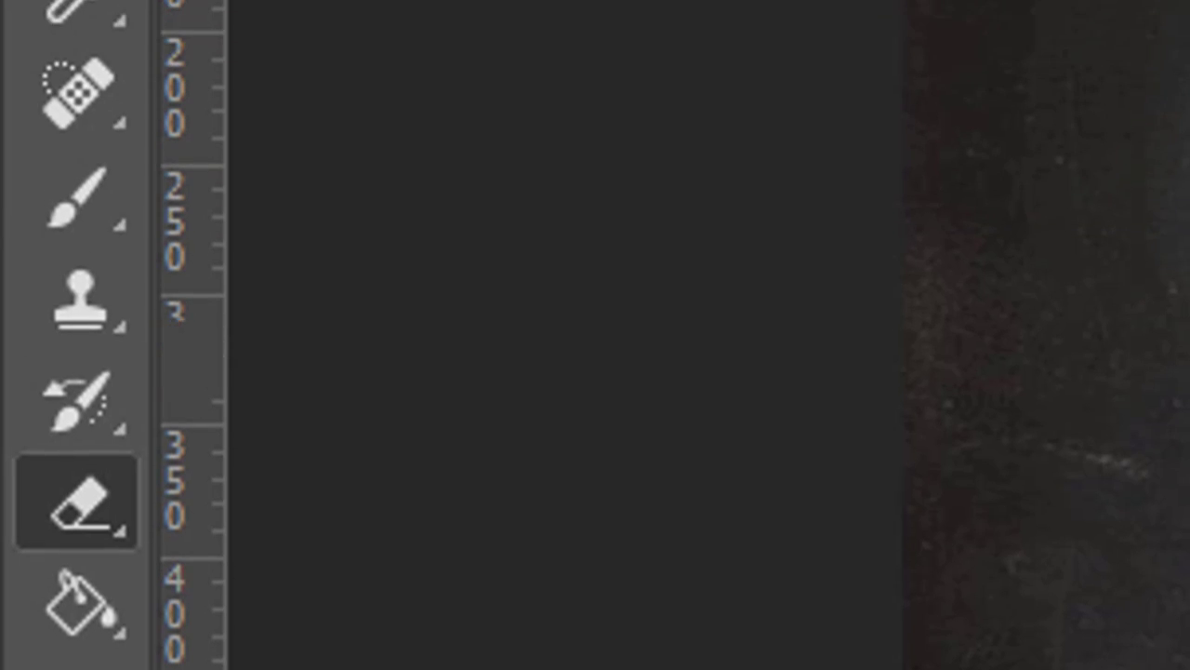
{"action": "left_click", "coordinate": [419, 56]}
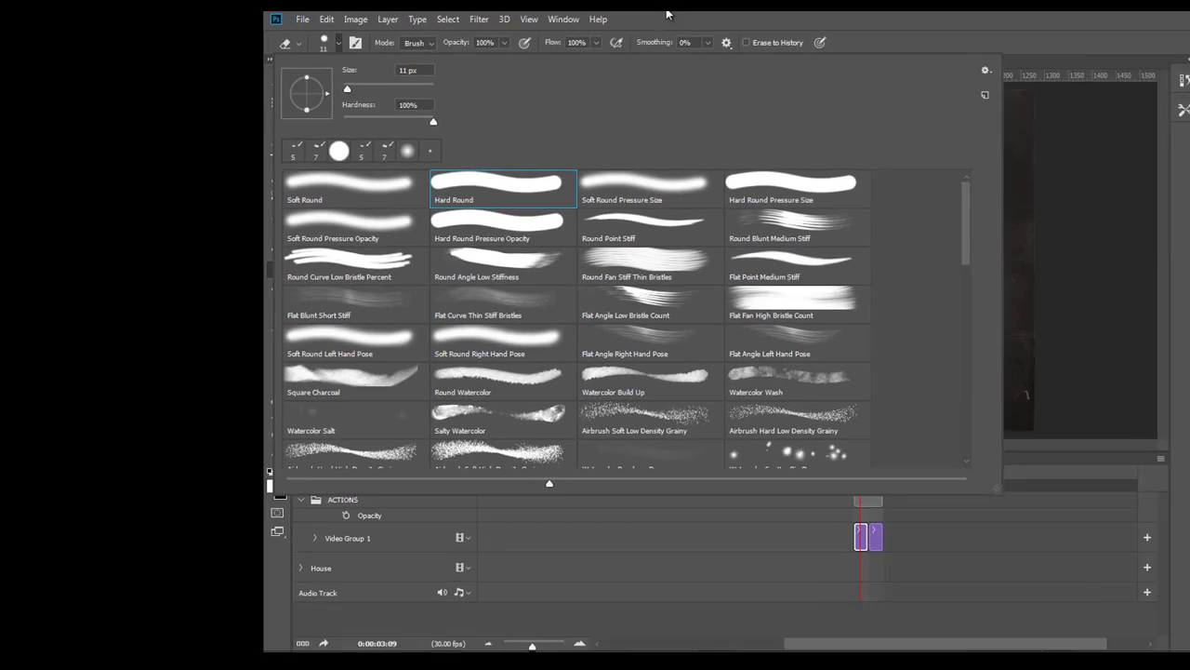
{"action": "left_click", "coordinate": [668, 12]}
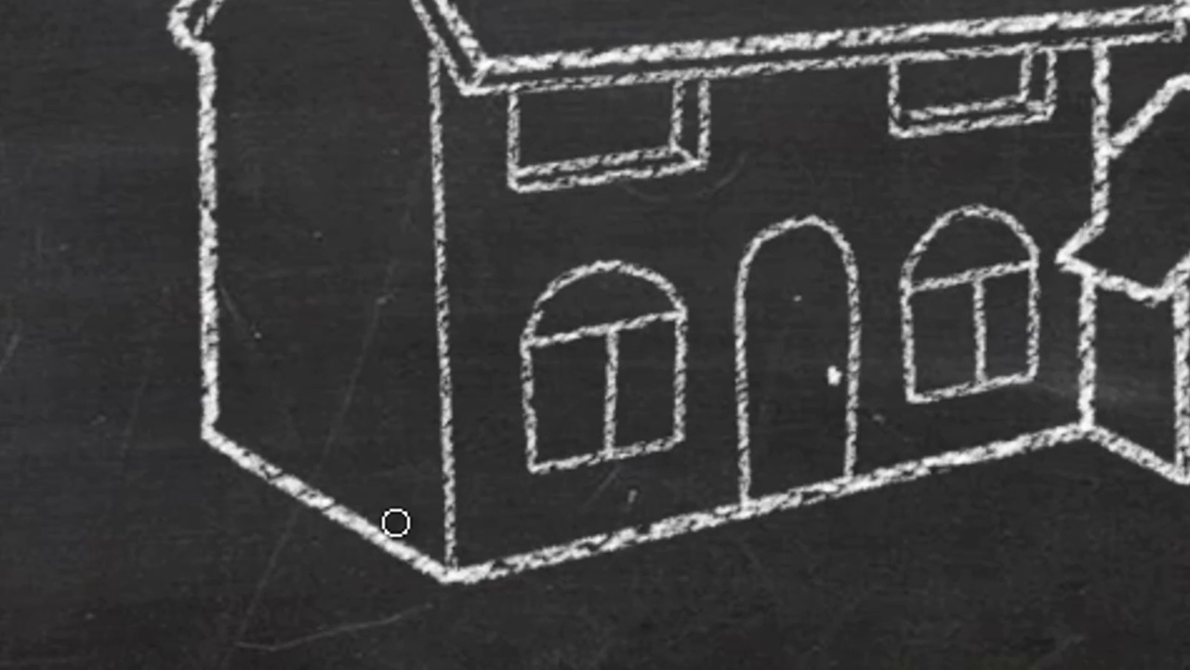
{"action": "mouse_move", "coordinate": [395, 523]}
{"action": "left_mouse_down"}
{"action": "mouse_move", "coordinate": [391, 574]}
{"action": "mouse_move", "coordinate": [409, 539]}
{"action": "mouse_move", "coordinate": [418, 581]}
{"action": "mouse_move", "coordinate": [428, 558]}
{"action": "mouse_move", "coordinate": [424, 583]}
{"action": "left_mouse_up"}
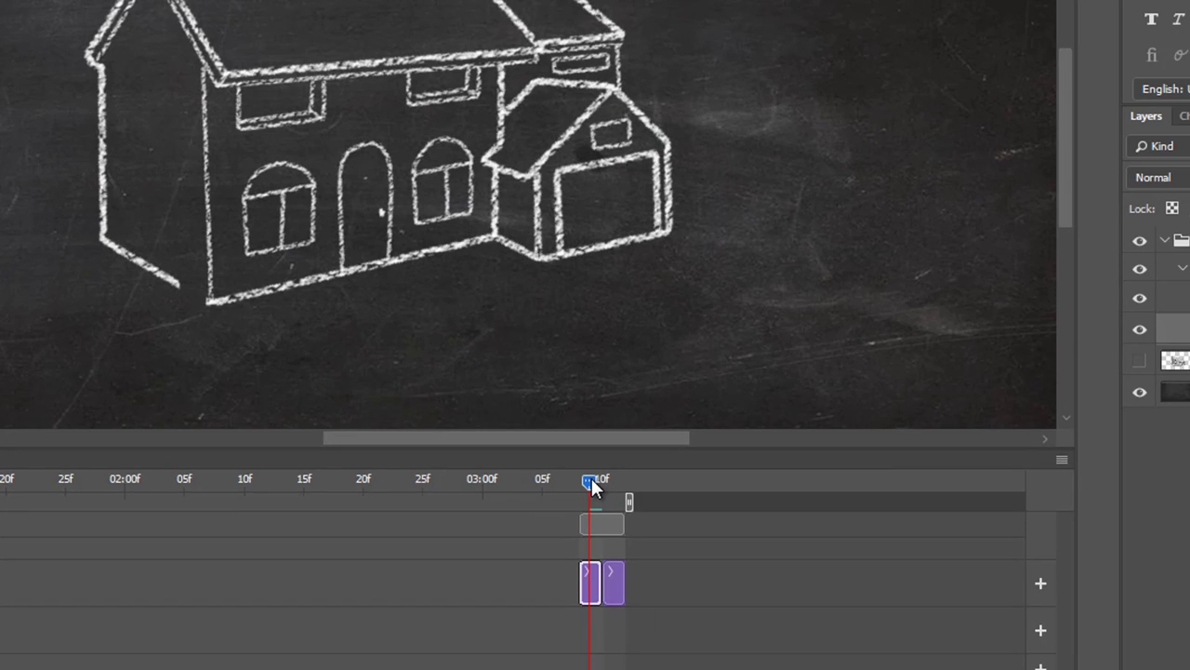
{"action": "mouse_move", "coordinate": [592, 482]}
{"action": "left_mouse_down"}
{"action": "mouse_move", "coordinate": [611, 488]}
{"action": "mouse_move", "coordinate": [587, 492]}
{"action": "left_mouse_up"}
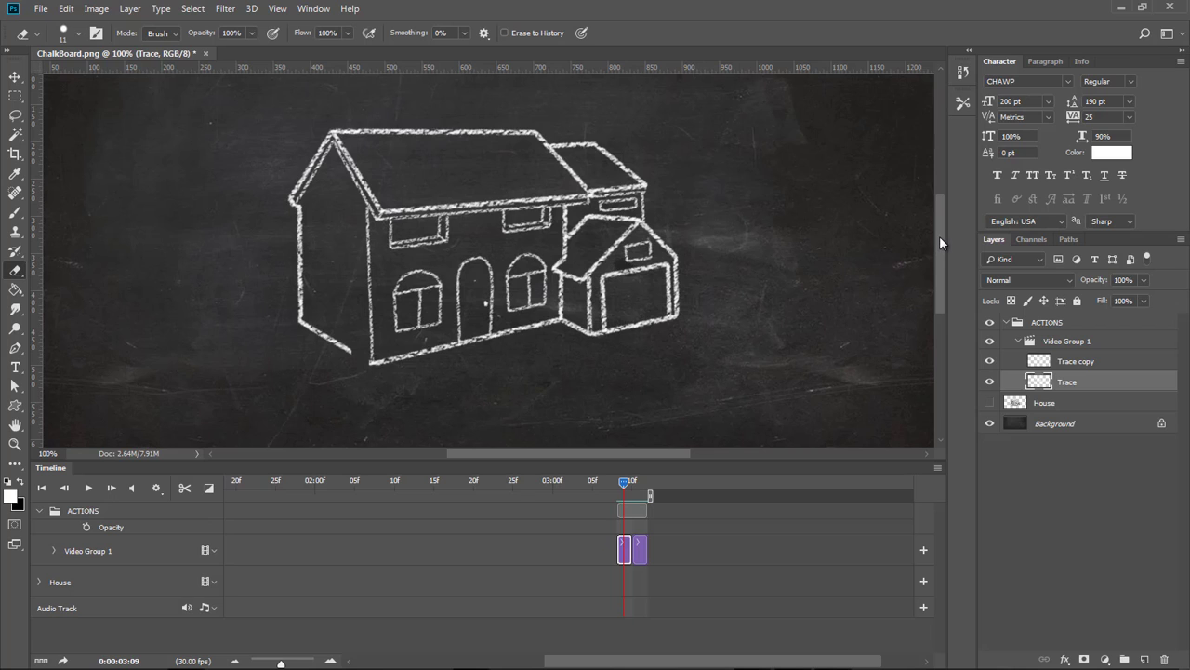
{"action": "left_click_drag", "start_coordinate": [940, 235], "coordinate": [941, 241]}
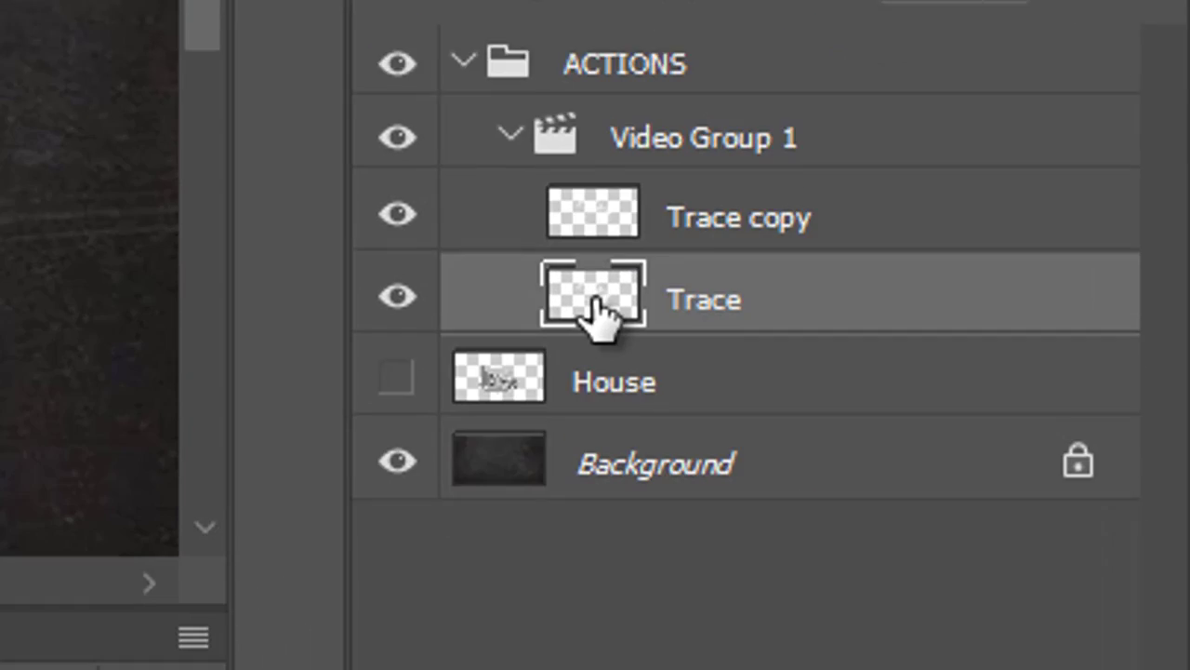
Duplicate the Trace layer, move the copy below Trace in the video group, and erase a little more of the lower-left outline on it.
{"action": "mouse_move", "coordinate": [595, 307]}
{"action": "left_mouse_down"}
{"action": "mouse_move", "coordinate": [845, 496]}
{"action": "mouse_move", "coordinate": [1012, 550]}
{"action": "mouse_move", "coordinate": [1012, 633]}
{"action": "left_mouse_up"}
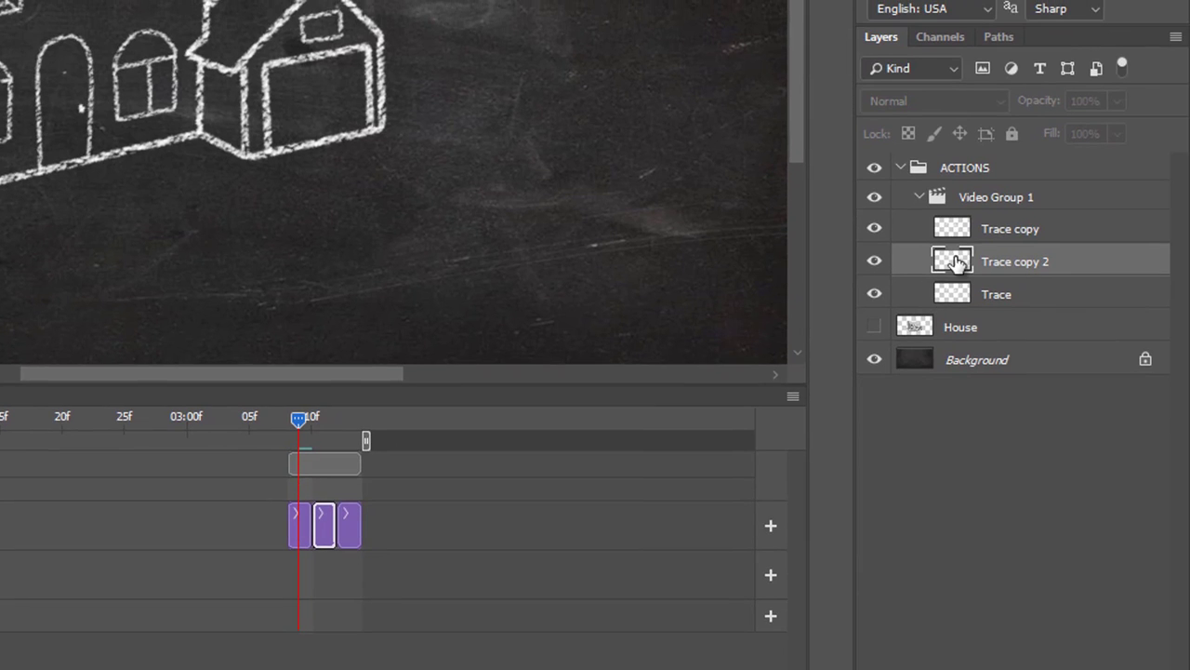
{"action": "mouse_move", "coordinate": [995, 259]}
{"action": "left_mouse_down"}
{"action": "mouse_move", "coordinate": [1007, 277]}
{"action": "mouse_move", "coordinate": [968, 305]}
{"action": "left_mouse_up"}
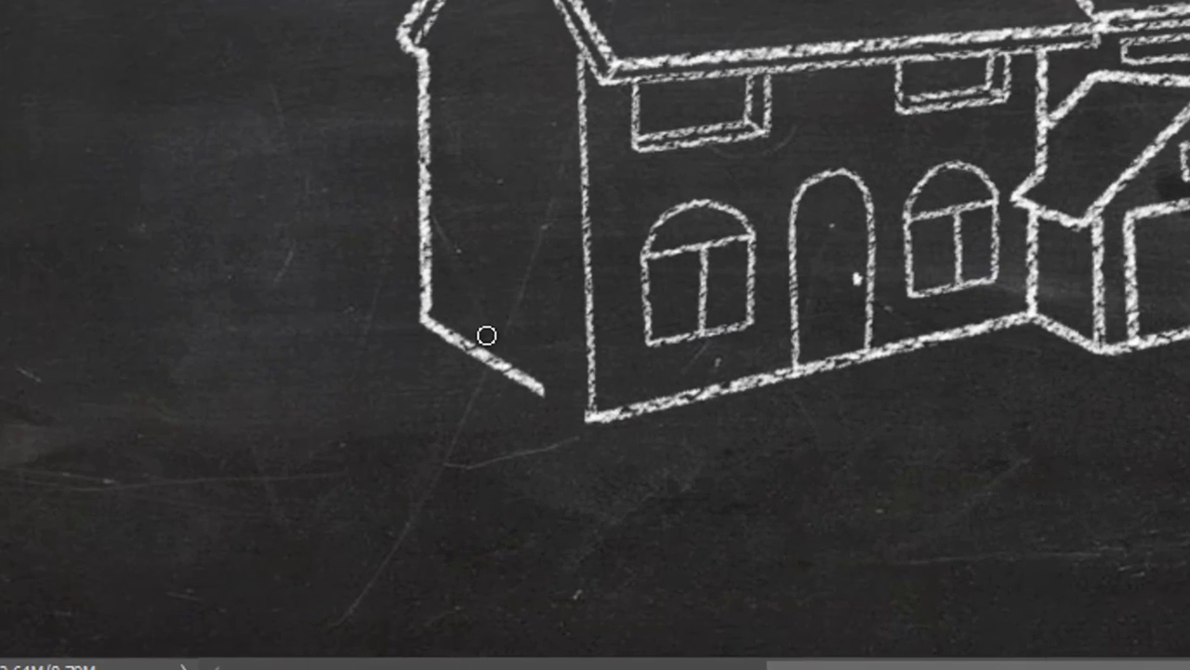
{"action": "mouse_move", "coordinate": [487, 334]}
{"action": "left_mouse_down"}
{"action": "mouse_move", "coordinate": [481, 377]}
{"action": "mouse_move", "coordinate": [509, 352]}
{"action": "mouse_move", "coordinate": [485, 389]}
{"action": "mouse_move", "coordinate": [536, 367]}
{"action": "mouse_move", "coordinate": [535, 398]}
{"action": "left_mouse_up"}
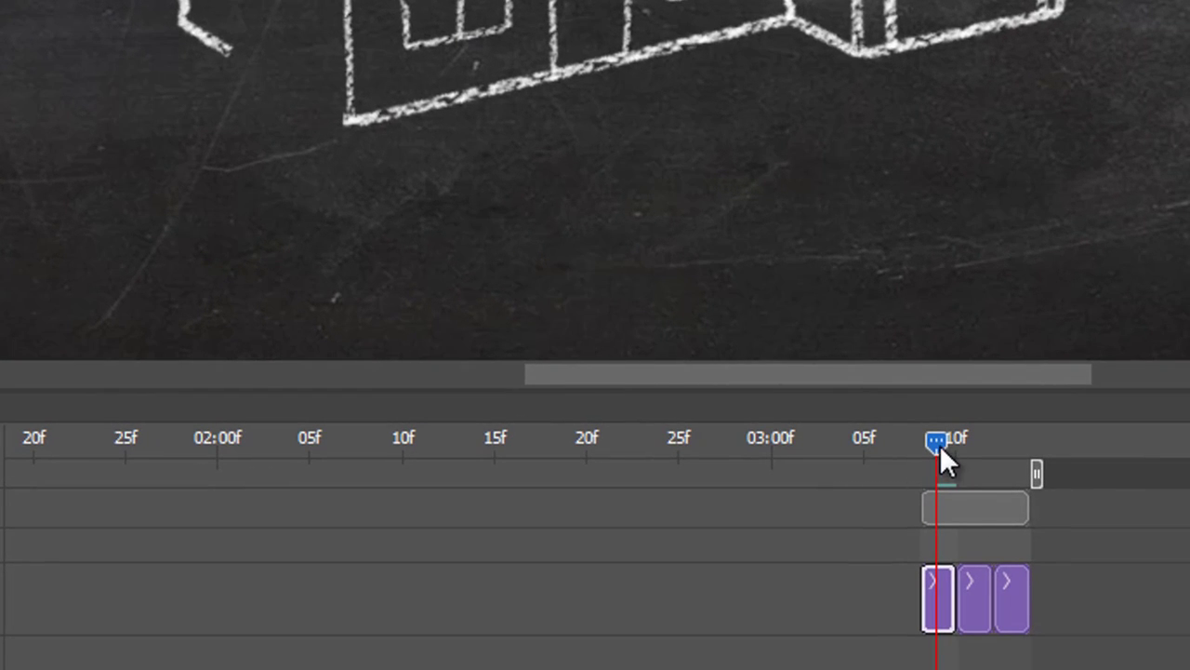
{"action": "mouse_move", "coordinate": [939, 438]}
{"action": "left_mouse_down"}
{"action": "mouse_move", "coordinate": [1000, 451]}
{"action": "mouse_move", "coordinate": [937, 456]}
{"action": "left_mouse_up"}
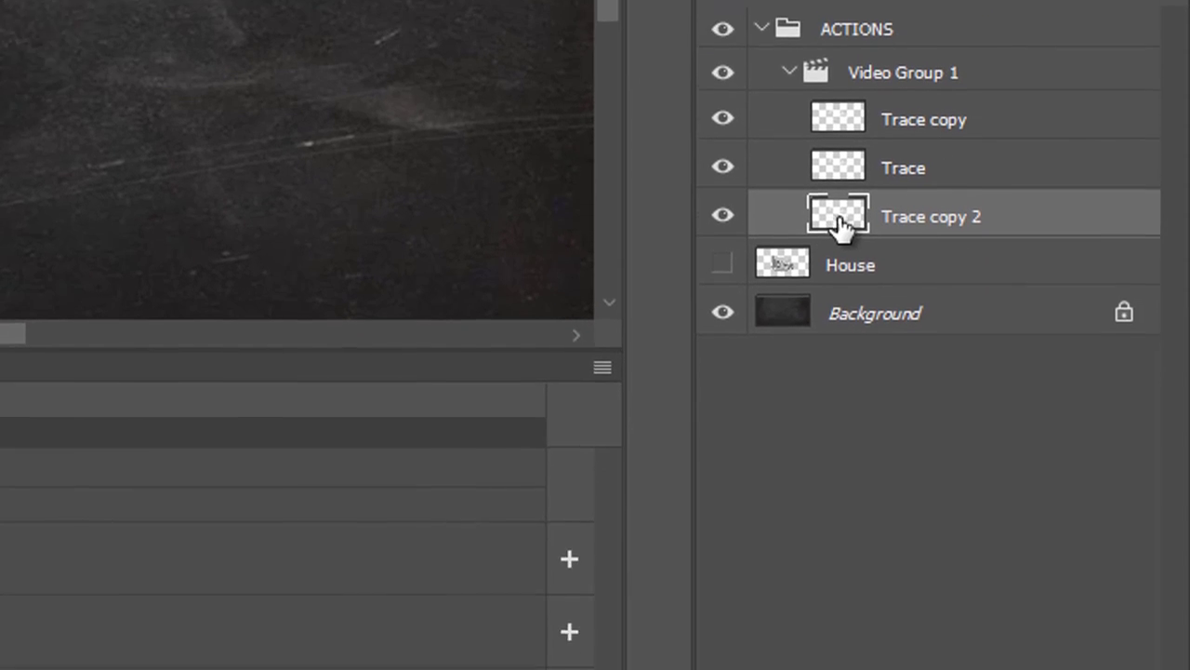
Duplicate the bottom frame layer, move the copy to the bottom of the group, and erase the lower end of the house's left wall.
{"action": "mouse_move", "coordinate": [840, 223]}
{"action": "left_mouse_down"}
{"action": "mouse_move", "coordinate": [1063, 669]}
{"action": "mouse_move", "coordinate": [1089, 669]}
{"action": "left_mouse_up"}
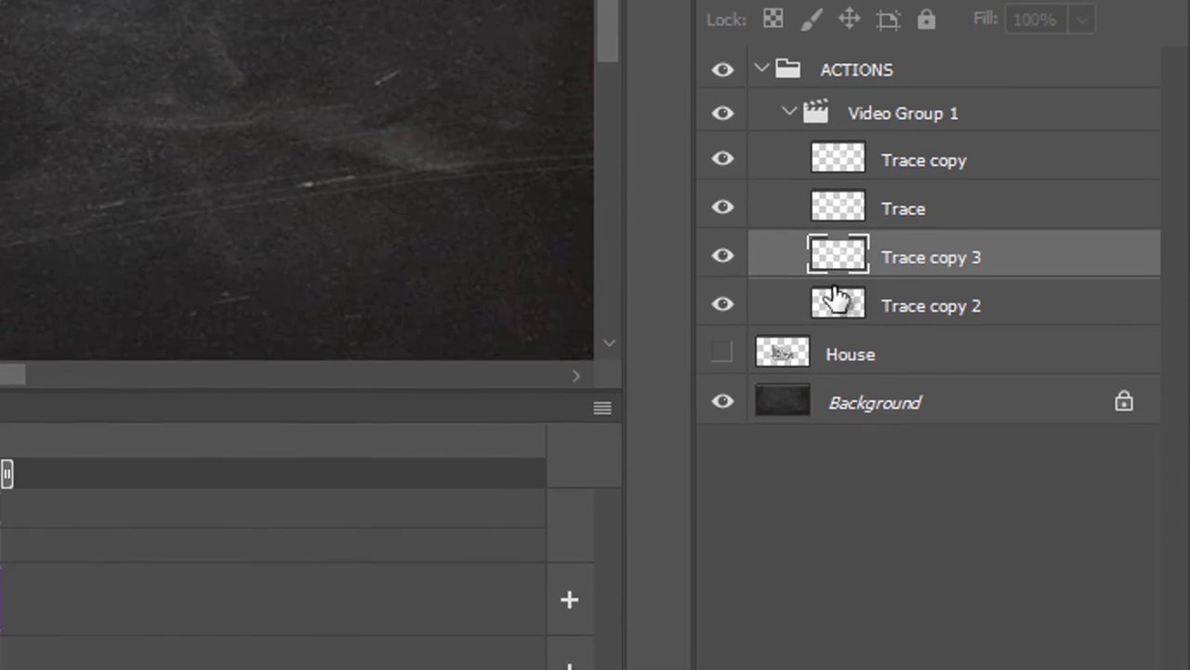
{"action": "left_click_drag", "start_coordinate": [845, 266], "coordinate": [879, 323]}
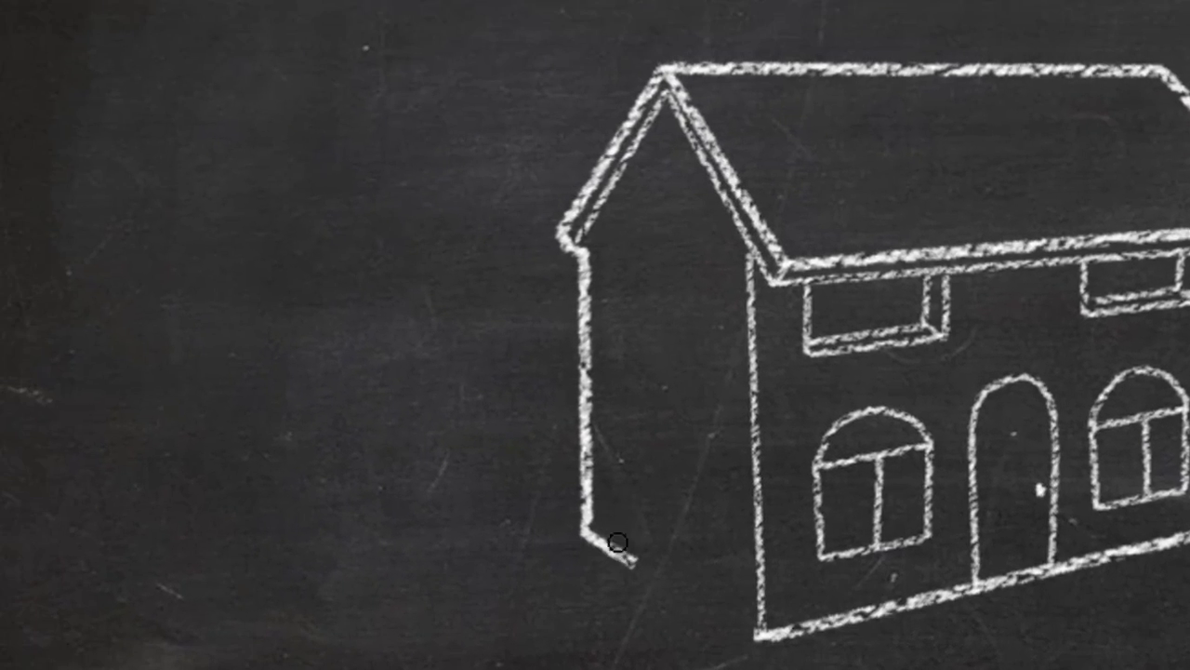
{"action": "mouse_move", "coordinate": [601, 534]}
{"action": "left_mouse_down"}
{"action": "mouse_move", "coordinate": [611, 575]}
{"action": "mouse_move", "coordinate": [628, 565]}
{"action": "left_mouse_up"}
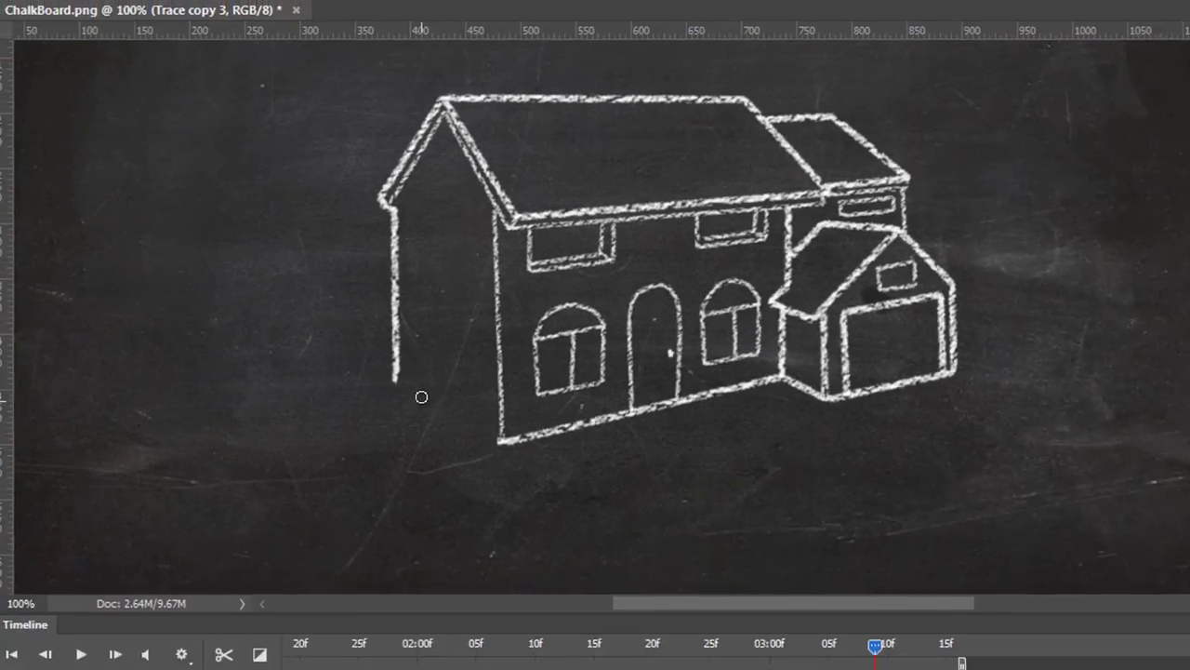
Add another bottom frame layer as a duplicate and erase a further stretch of the left wall on it.
{"action": "left_click_drag", "start_coordinate": [1039, 426], "coordinate": [1144, 659]}
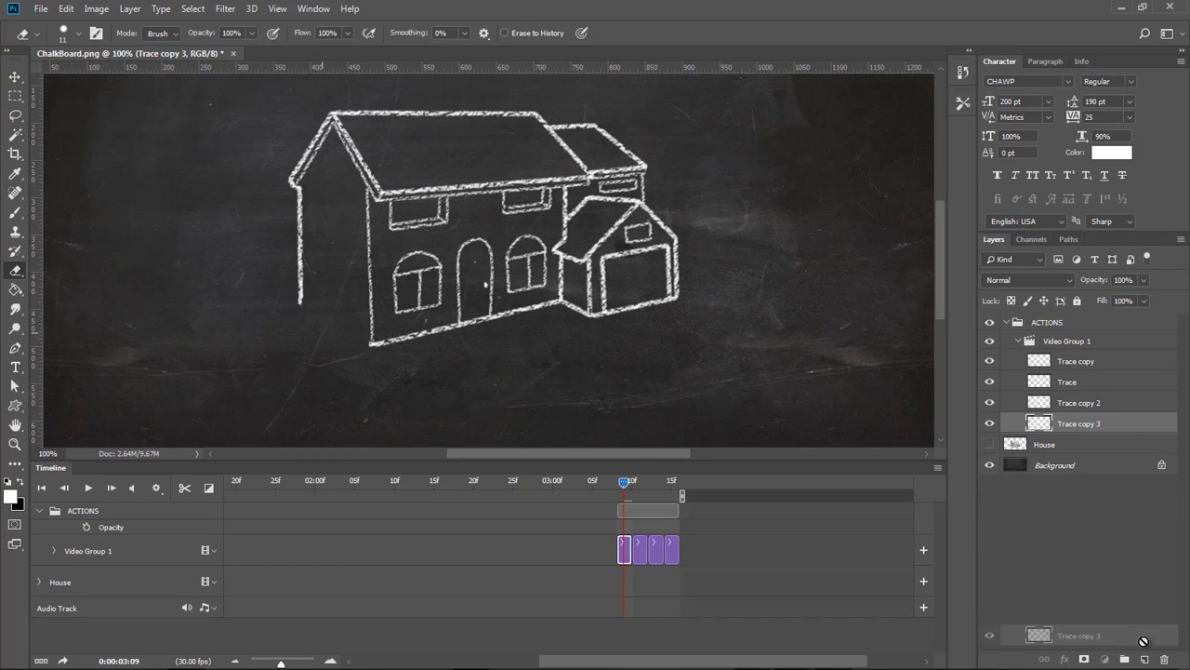
{"action": "left_click_drag", "start_coordinate": [1042, 424], "coordinate": [1051, 453]}
{"action": "left_click_drag", "start_coordinate": [285, 265], "coordinate": [322, 273]}
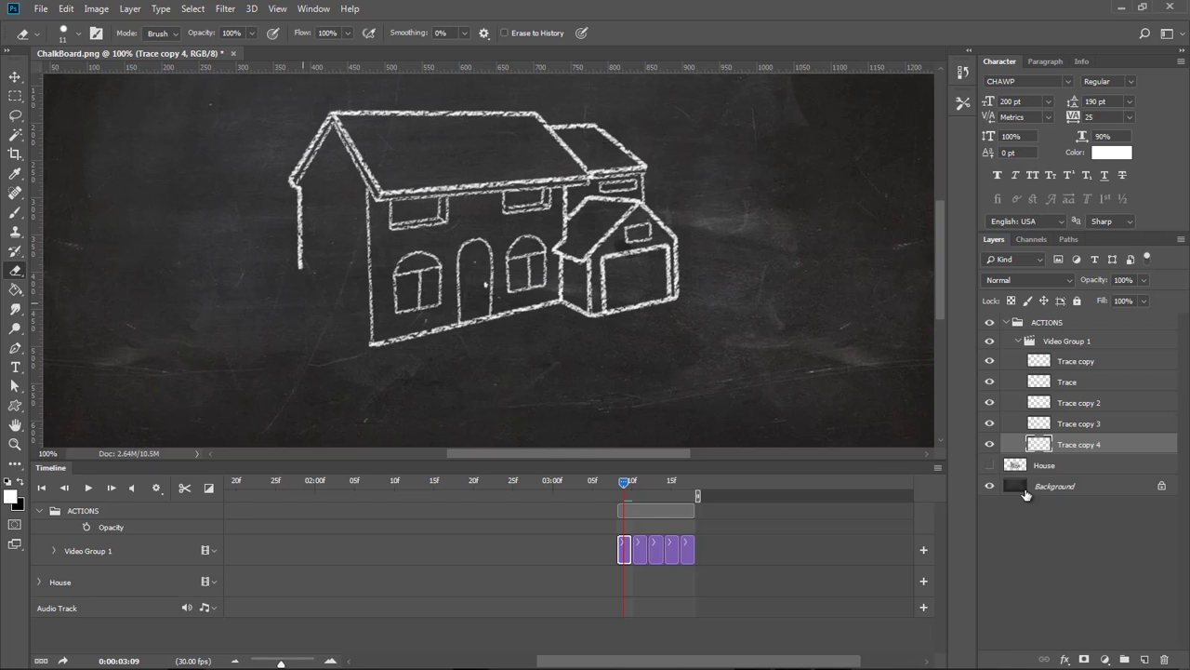
Create two more duplicated frame layers at the bottom of the group, erasing further up the left wall on each.
{"action": "mouse_move", "coordinate": [1052, 452]}
{"action": "left_mouse_down"}
{"action": "mouse_move", "coordinate": [1107, 635]}
{"action": "mouse_move", "coordinate": [1144, 660]}
{"action": "left_mouse_up"}
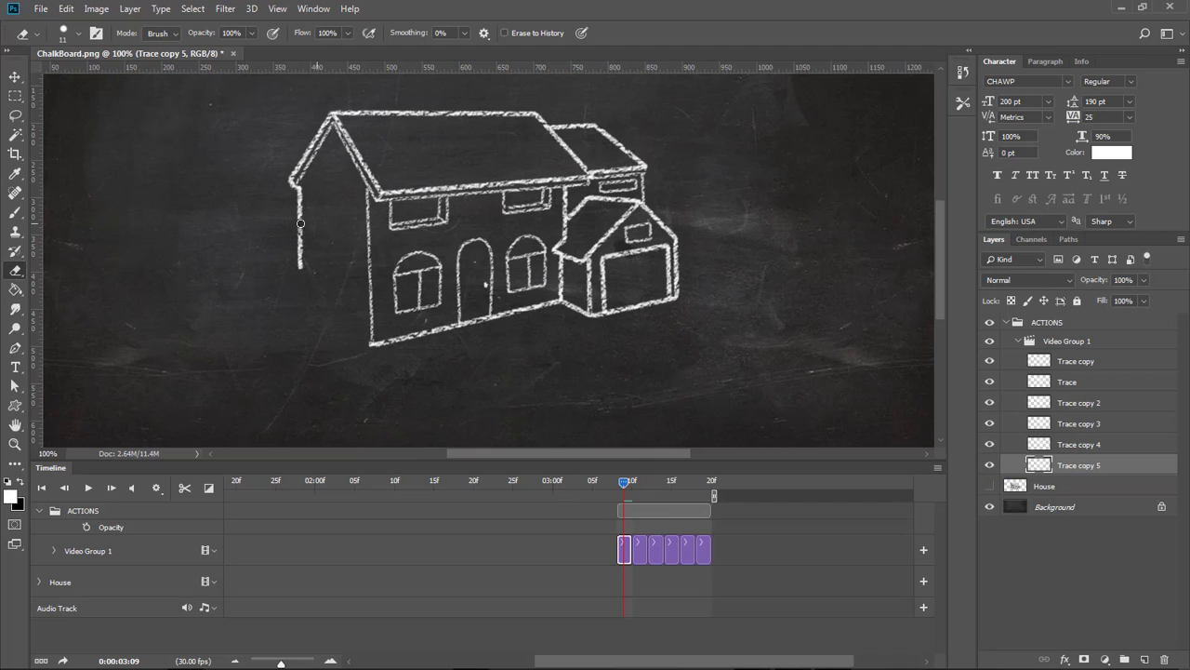
{"action": "left_click_drag", "start_coordinate": [296, 229], "coordinate": [314, 263]}
{"action": "mouse_move", "coordinate": [624, 481]}
{"action": "left_mouse_down"}
{"action": "mouse_move", "coordinate": [693, 482]}
{"action": "mouse_move", "coordinate": [646, 482]}
{"action": "mouse_move", "coordinate": [629, 488]}
{"action": "mouse_move", "coordinate": [660, 490]}
{"action": "mouse_move", "coordinate": [624, 503]}
{"action": "left_mouse_up"}
{"action": "mouse_move", "coordinate": [1040, 467]}
{"action": "left_mouse_down"}
{"action": "mouse_move", "coordinate": [1145, 659]}
{"action": "mouse_move", "coordinate": [1045, 467]}
{"action": "mouse_move", "coordinate": [1045, 491]}
{"action": "left_mouse_up"}
{"action": "left_click_drag", "start_coordinate": [289, 219], "coordinate": [292, 199]}
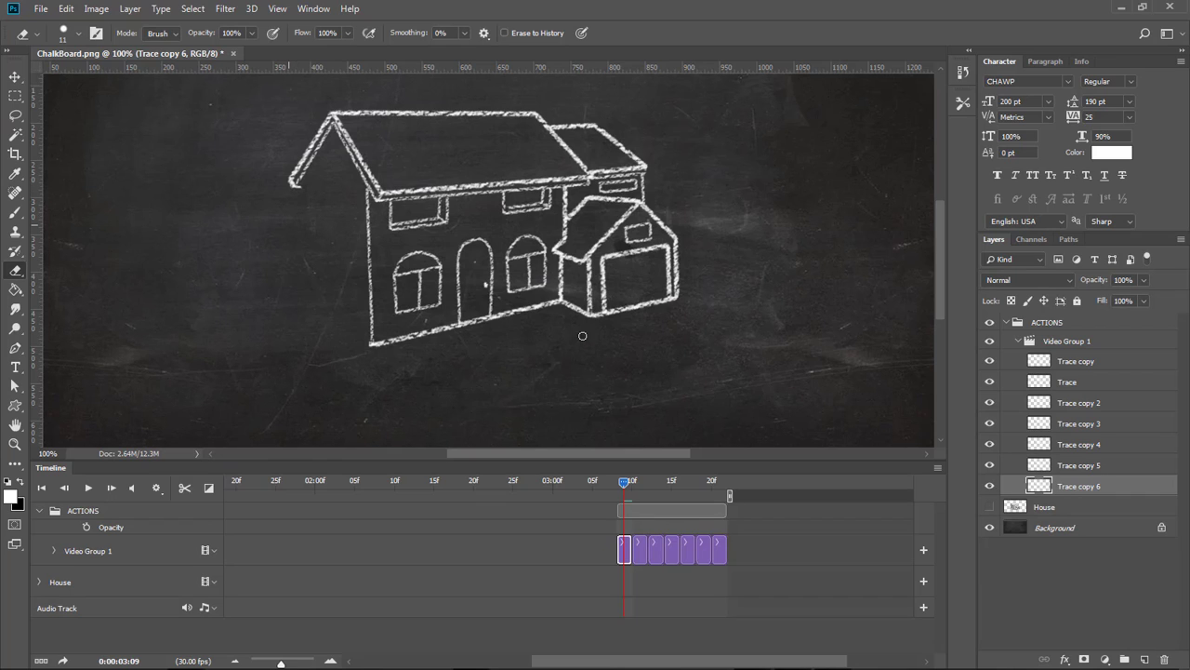
Duplicate the bottom frame layer twice more, moving each copy to the bottom and erasing up the left gable edge.
{"action": "mouse_move", "coordinate": [1042, 489]}
{"action": "left_mouse_down"}
{"action": "mouse_move", "coordinate": [1155, 648]}
{"action": "mouse_move", "coordinate": [1144, 658]}
{"action": "left_mouse_up"}
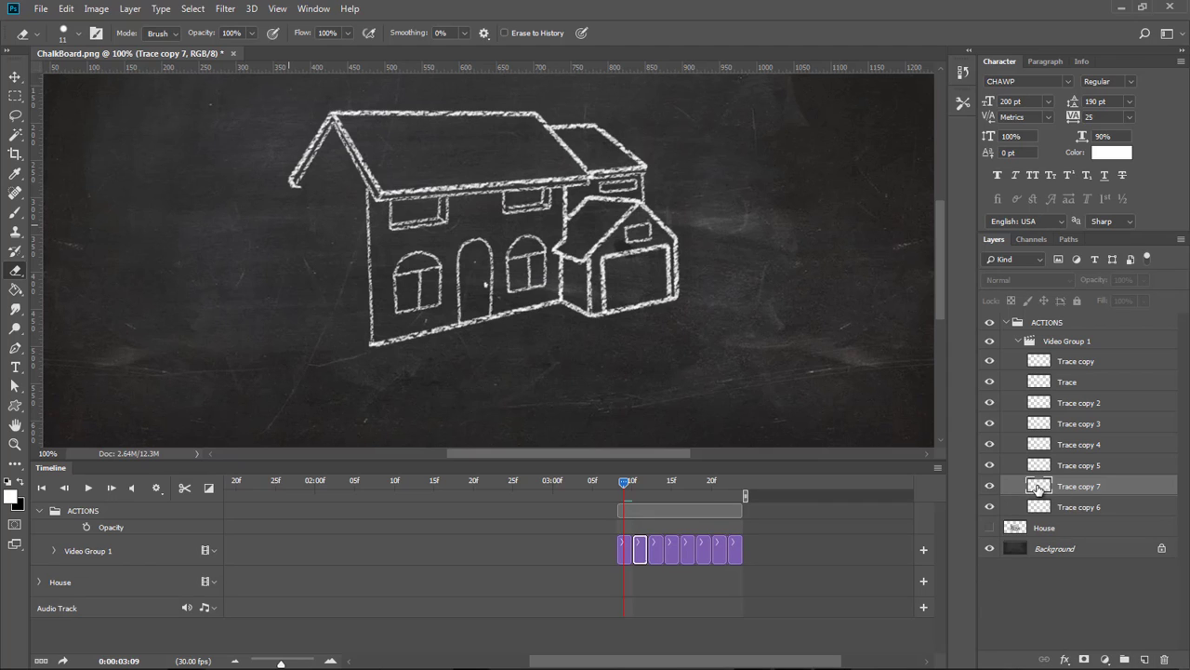
{"action": "left_click_drag", "start_coordinate": [1038, 485], "coordinate": [1053, 511]}
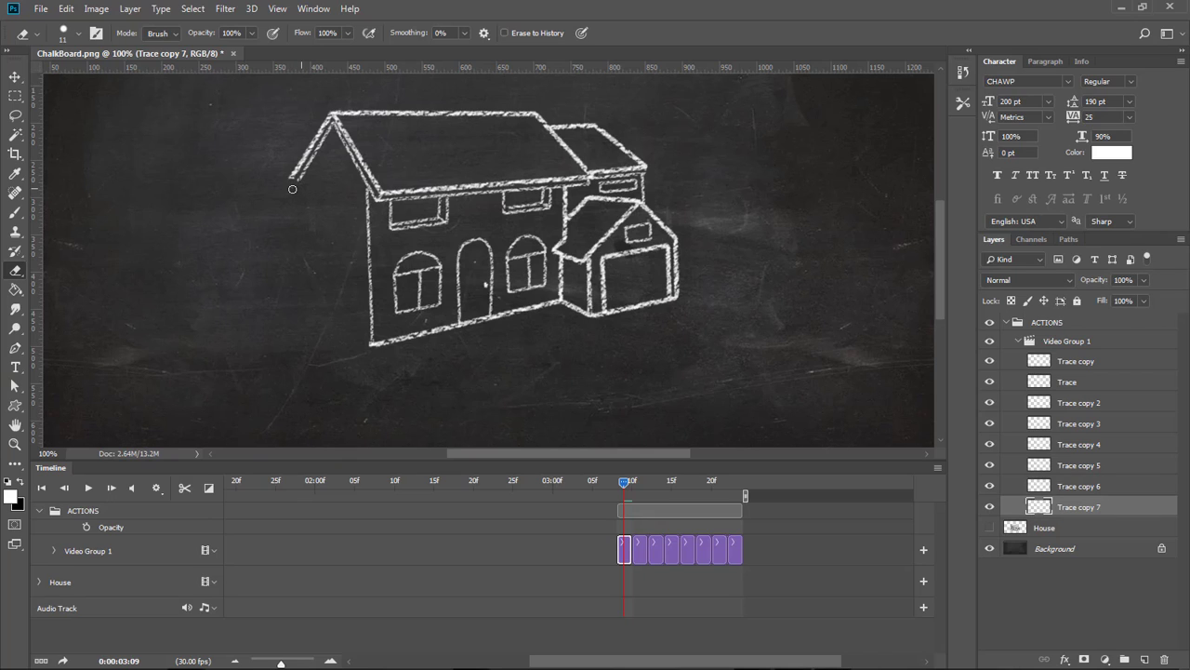
{"action": "mouse_move", "coordinate": [1042, 509]}
{"action": "left_mouse_down"}
{"action": "mouse_move", "coordinate": [1077, 578]}
{"action": "mouse_move", "coordinate": [1083, 637]}
{"action": "mouse_move", "coordinate": [1145, 659]}
{"action": "left_mouse_up"}
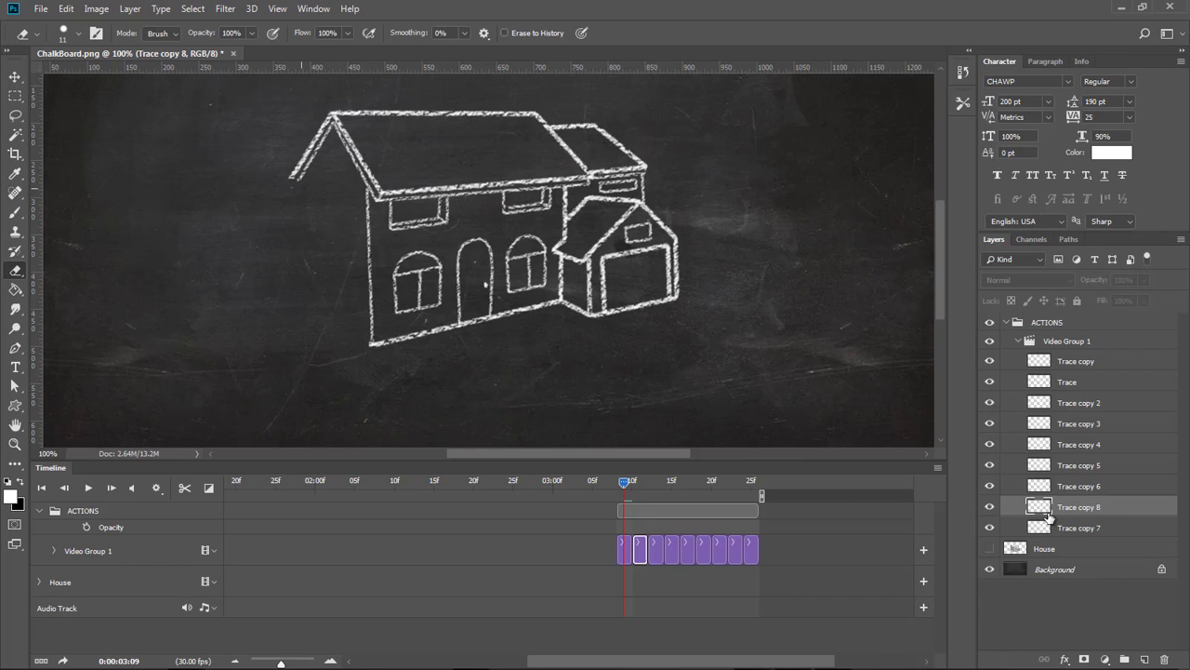
{"action": "left_click_drag", "start_coordinate": [1048, 514], "coordinate": [1049, 536]}
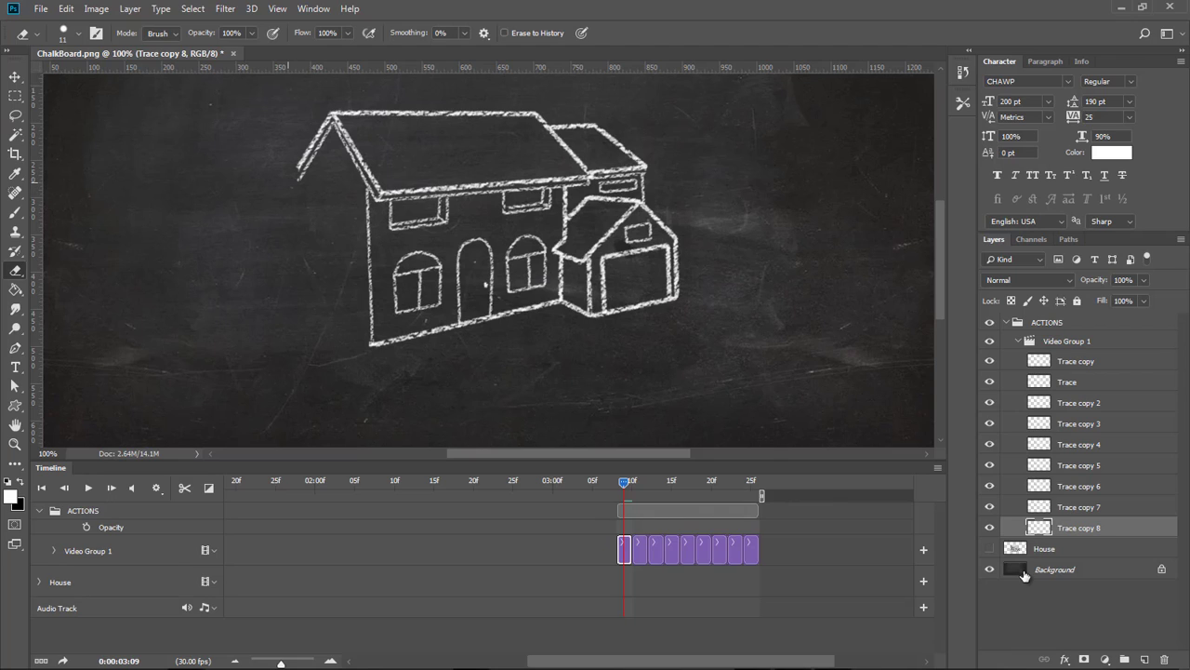
Make two further duplicate frame layers at the bottom and erase more of the left roof edge toward the gable peak.
{"action": "mouse_move", "coordinate": [1040, 529]}
{"action": "left_mouse_down"}
{"action": "mouse_move", "coordinate": [1084, 618]}
{"action": "mouse_move", "coordinate": [1145, 660]}
{"action": "left_mouse_up"}
{"action": "left_click_drag", "start_coordinate": [1042, 527], "coordinate": [1052, 552]}
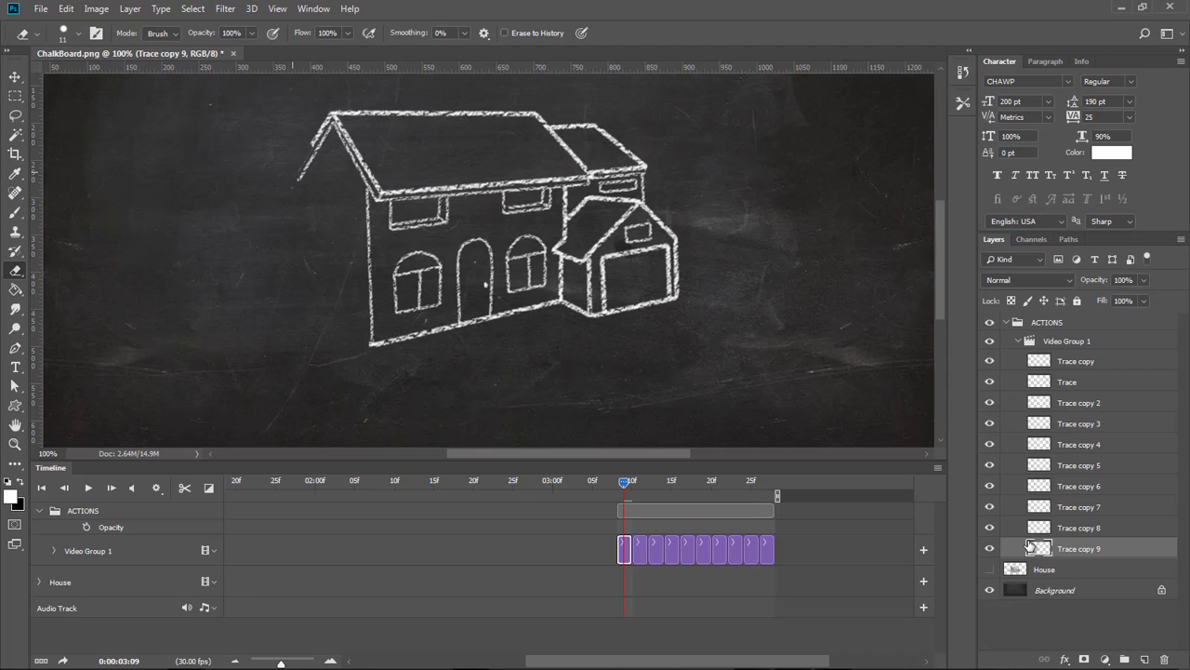
{"action": "mouse_move", "coordinate": [1036, 550]}
{"action": "left_mouse_down"}
{"action": "mouse_move", "coordinate": [1156, 648]}
{"action": "mouse_move", "coordinate": [1145, 660]}
{"action": "left_mouse_up"}
{"action": "left_click_drag", "start_coordinate": [1039, 549], "coordinate": [1049, 570]}
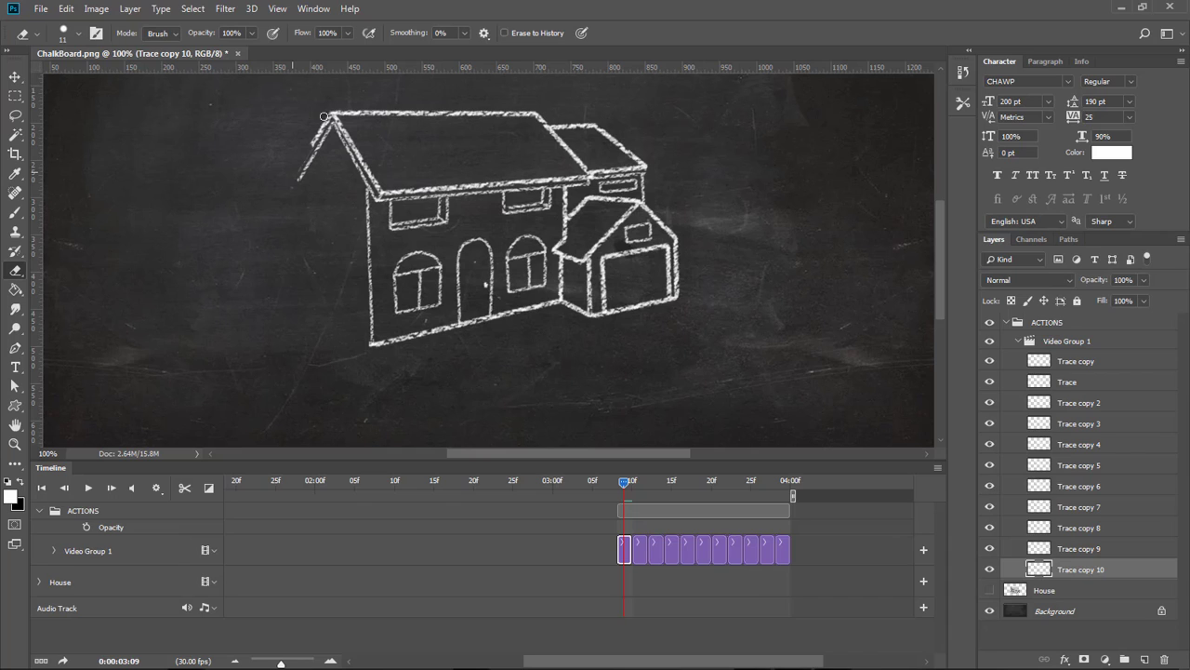
{"action": "left_click_drag", "start_coordinate": [326, 122], "coordinate": [321, 126]}
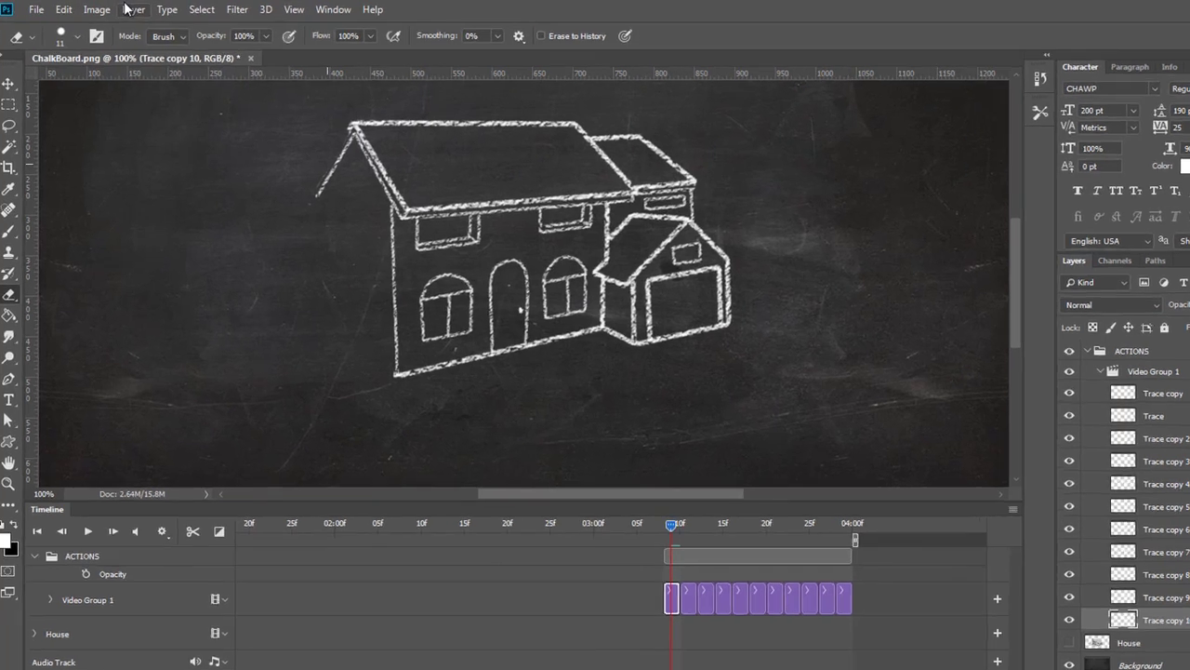
Add two more duplicated frame layers at the bottom and begin erasing the roof's top ridge line.
{"action": "left_click", "coordinate": [129, 8]}
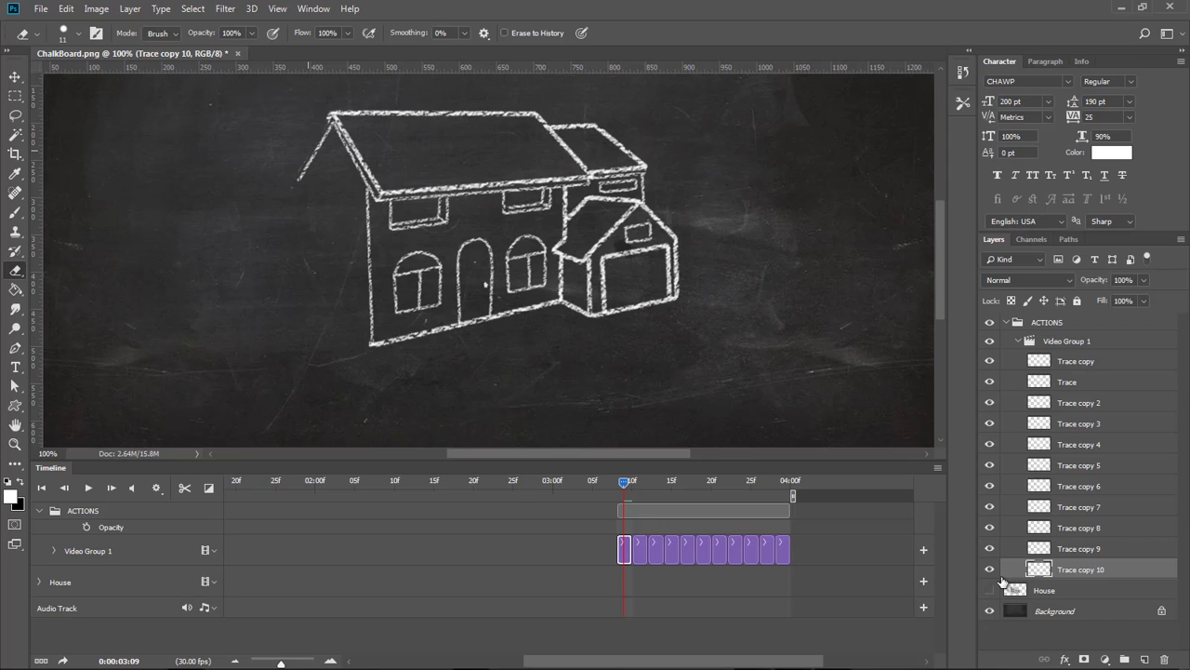
{"action": "left_click_drag", "start_coordinate": [1042, 570], "coordinate": [1147, 659]}
{"action": "left_click_drag", "start_coordinate": [1047, 570], "coordinate": [1053, 595]}
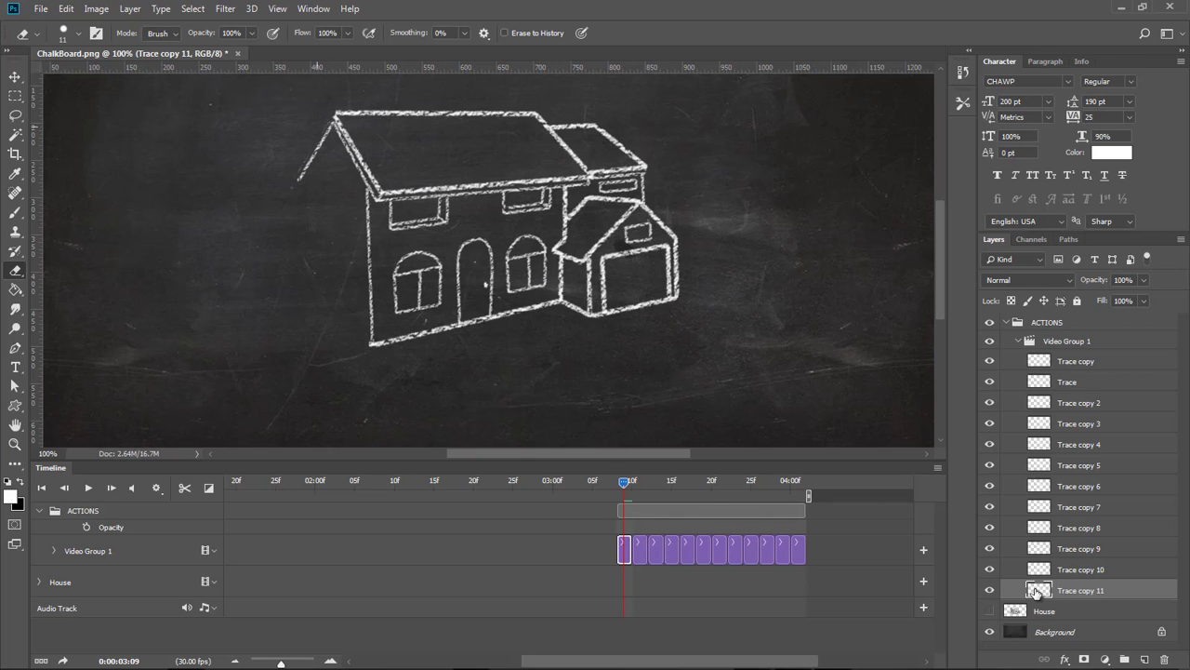
{"action": "left_click_drag", "start_coordinate": [1042, 595], "coordinate": [1146, 659]}
{"action": "left_click_drag", "start_coordinate": [1045, 590], "coordinate": [1047, 613]}
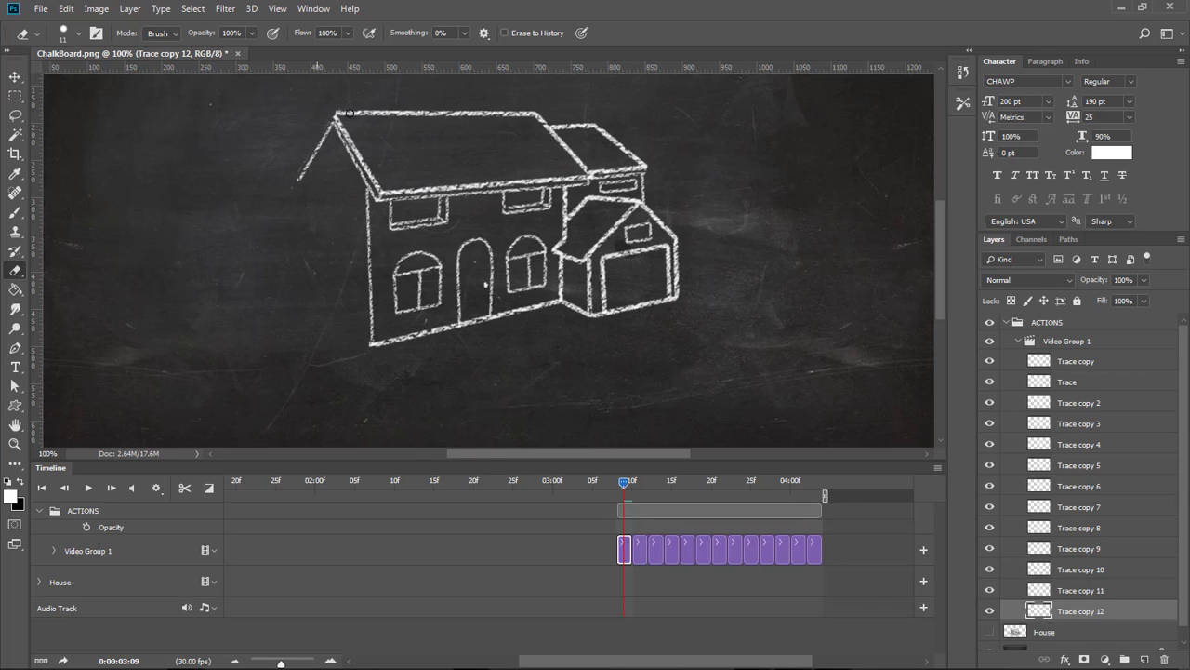
{"action": "left_click_drag", "start_coordinate": [330, 112], "coordinate": [341, 112]}
Duplicate the bottom frame layer, move it to the bottom, and erase a further stretch of the roof ridge.
{"action": "left_click_drag", "start_coordinate": [1044, 612], "coordinate": [1144, 659]}
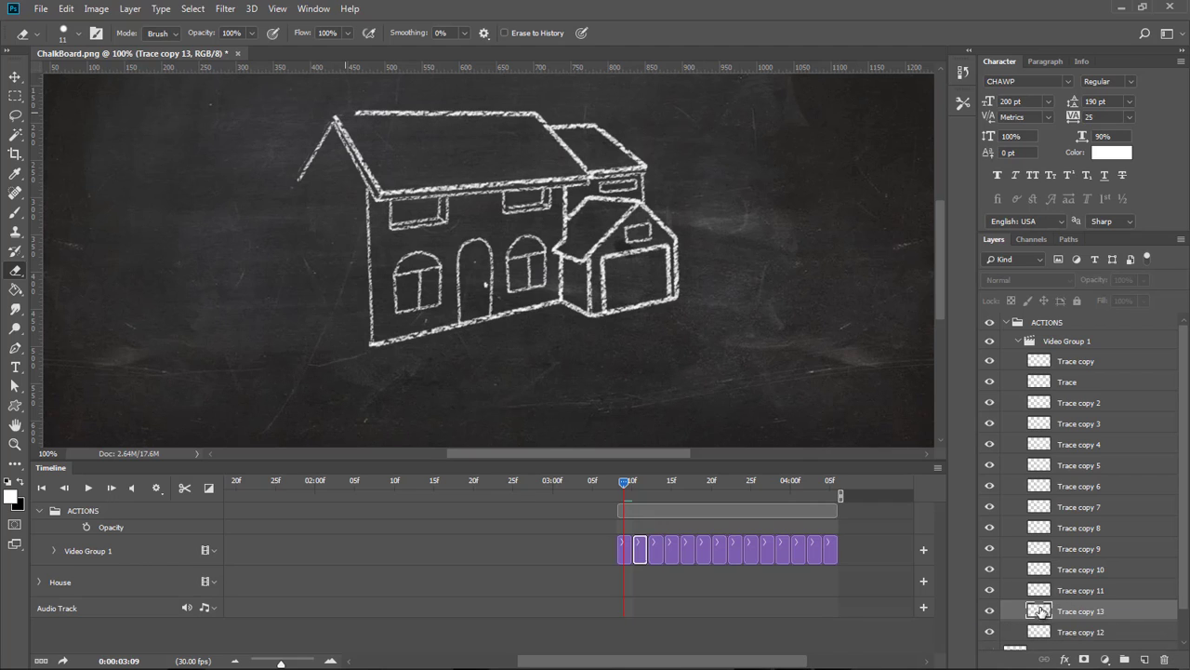
{"action": "mouse_move", "coordinate": [1044, 612]}
{"action": "left_mouse_down"}
{"action": "mouse_move", "coordinate": [1051, 636]}
{"action": "mouse_move", "coordinate": [1040, 593]}
{"action": "mouse_move", "coordinate": [1035, 606]}
{"action": "left_mouse_up"}
{"action": "scroll", "coordinate": [1087, 583], "scroll_direction": "down", "scroll_amount": 1}
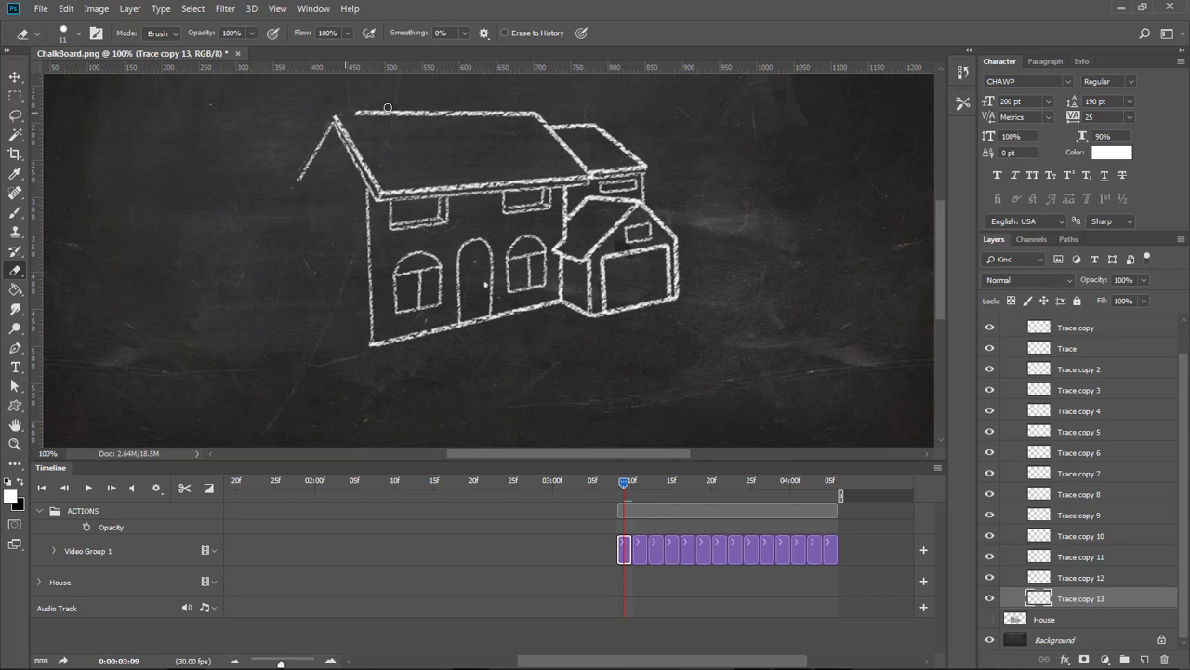
{"action": "mouse_move", "coordinate": [395, 106]}
{"action": "left_mouse_down"}
{"action": "mouse_move", "coordinate": [394, 120]}
{"action": "mouse_move", "coordinate": [360, 115]}
{"action": "left_mouse_up"}
Create two more bottom frame layers by duplicating, erasing progressively more of the roof ridge on each.
{"action": "mouse_move", "coordinate": [1032, 602]}
{"action": "left_mouse_down"}
{"action": "mouse_move", "coordinate": [1041, 621]}
{"action": "mouse_move", "coordinate": [1146, 657]}
{"action": "left_mouse_up"}
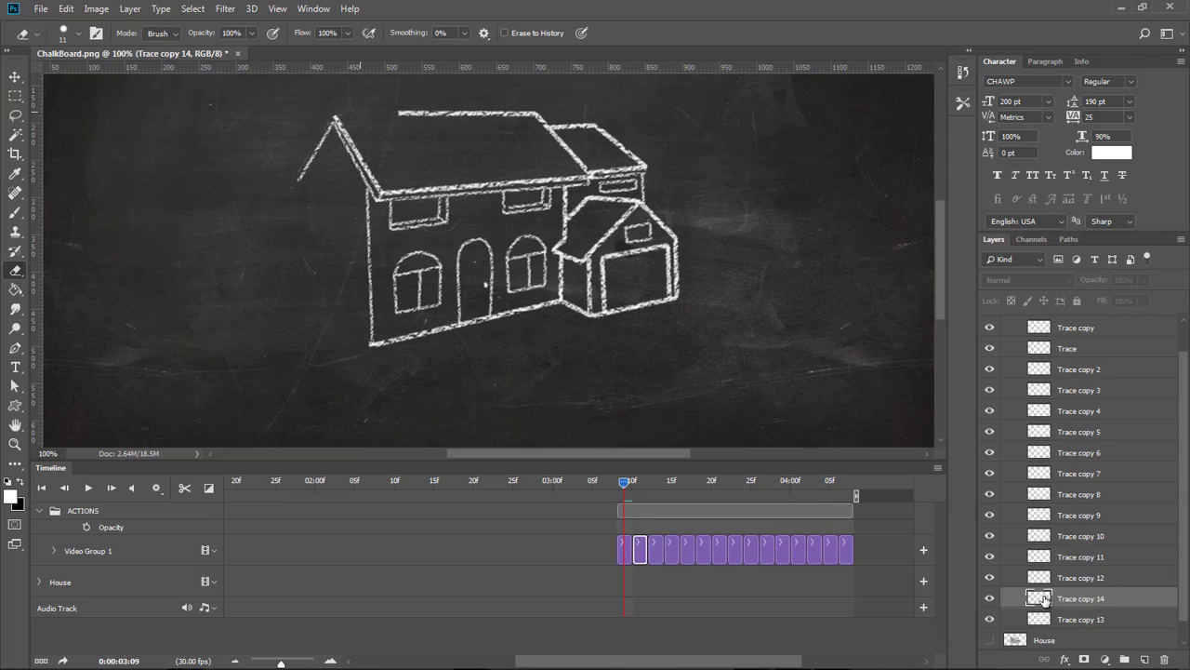
{"action": "left_click_drag", "start_coordinate": [1044, 600], "coordinate": [1042, 623]}
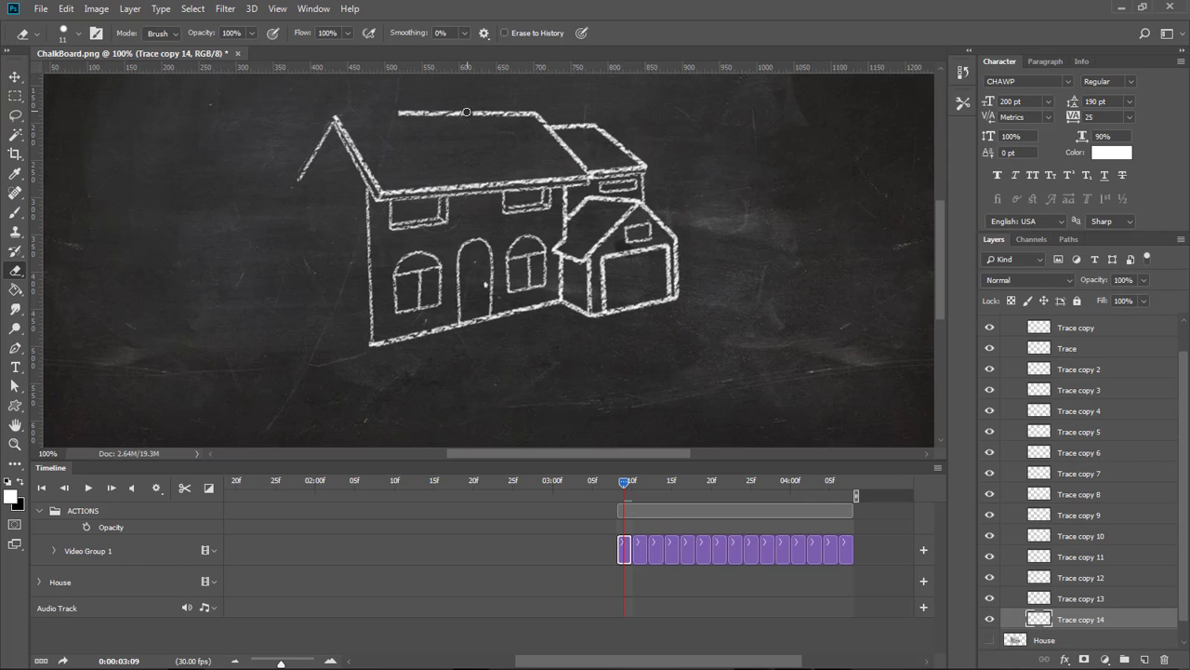
{"action": "left_click_drag", "start_coordinate": [467, 113], "coordinate": [396, 114]}
{"action": "scroll", "coordinate": [1111, 437], "scroll_direction": "down", "scroll_amount": 1}
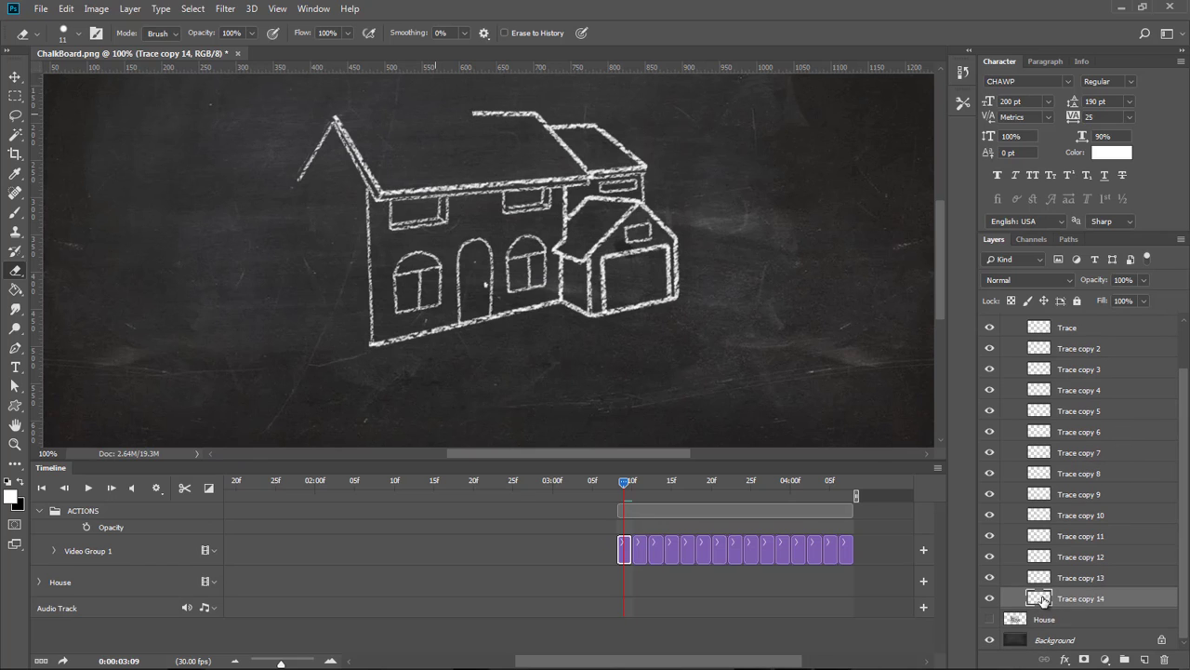
{"action": "mouse_move", "coordinate": [1042, 600]}
{"action": "left_mouse_down"}
{"action": "mouse_move", "coordinate": [1147, 662]}
{"action": "mouse_move", "coordinate": [1069, 629]}
{"action": "left_mouse_up"}
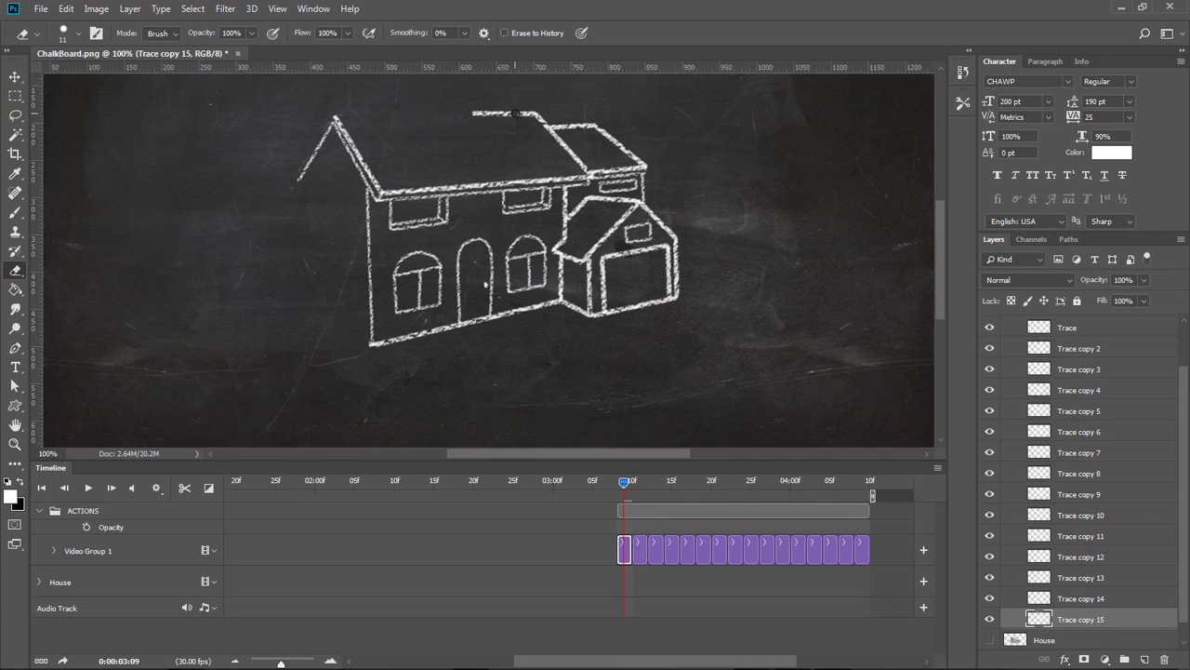
{"action": "left_click_drag", "start_coordinate": [517, 113], "coordinate": [463, 111]}
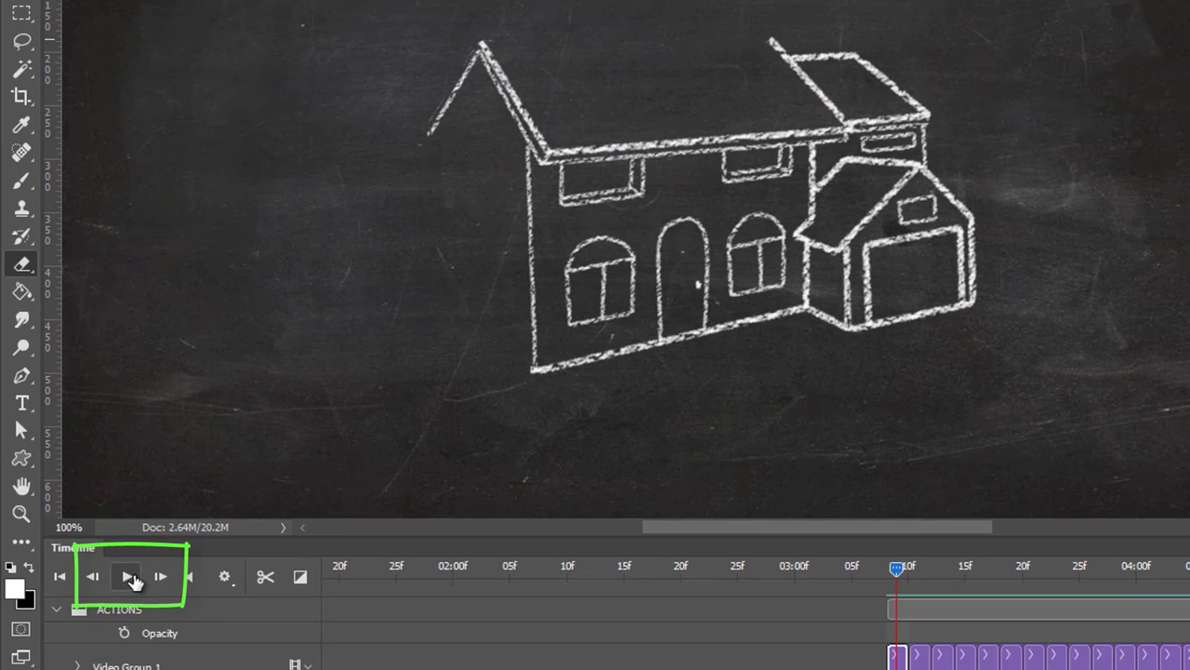
Play the timeline from the start to preview the reverse-erased frames, then stop and scrub the playhead.
{"action": "left_click", "coordinate": [129, 578]}
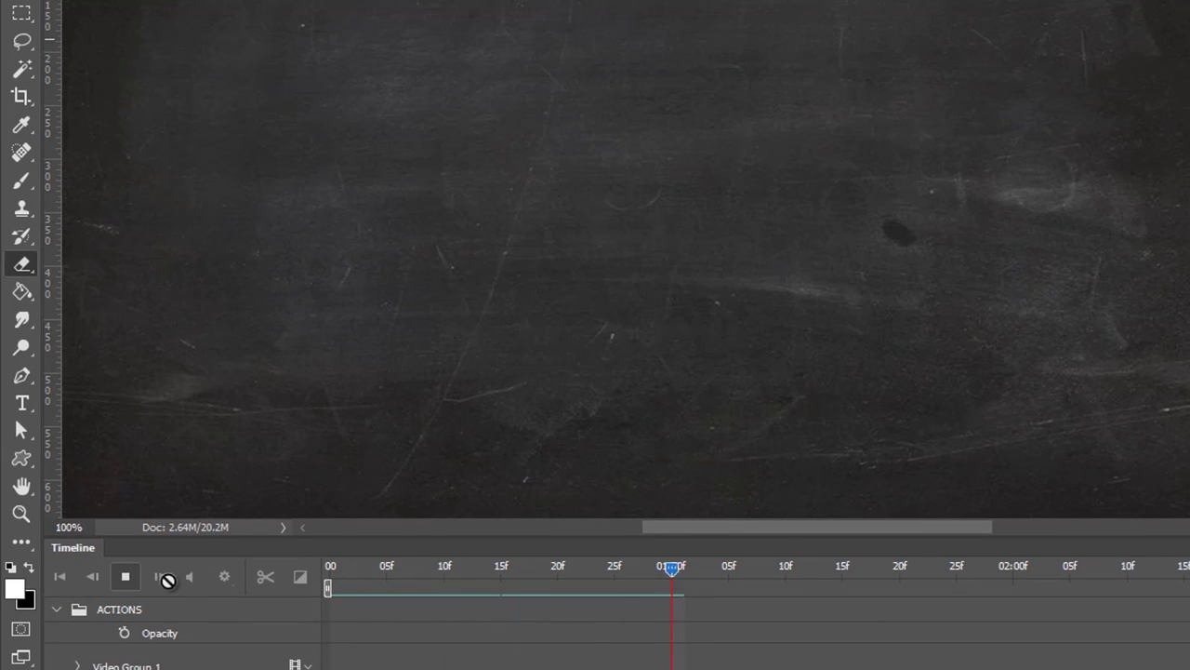
{"action": "left_click", "coordinate": [126, 577]}
{"action": "left_click", "coordinate": [125, 577]}
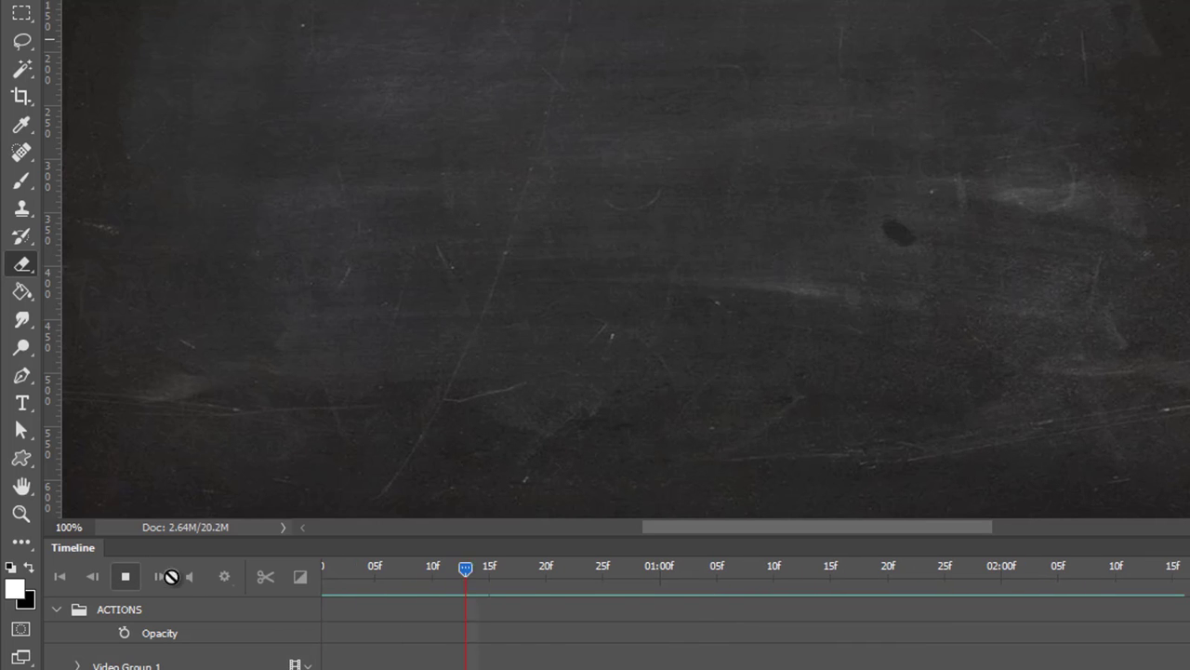
{"action": "left_click", "coordinate": [126, 577]}
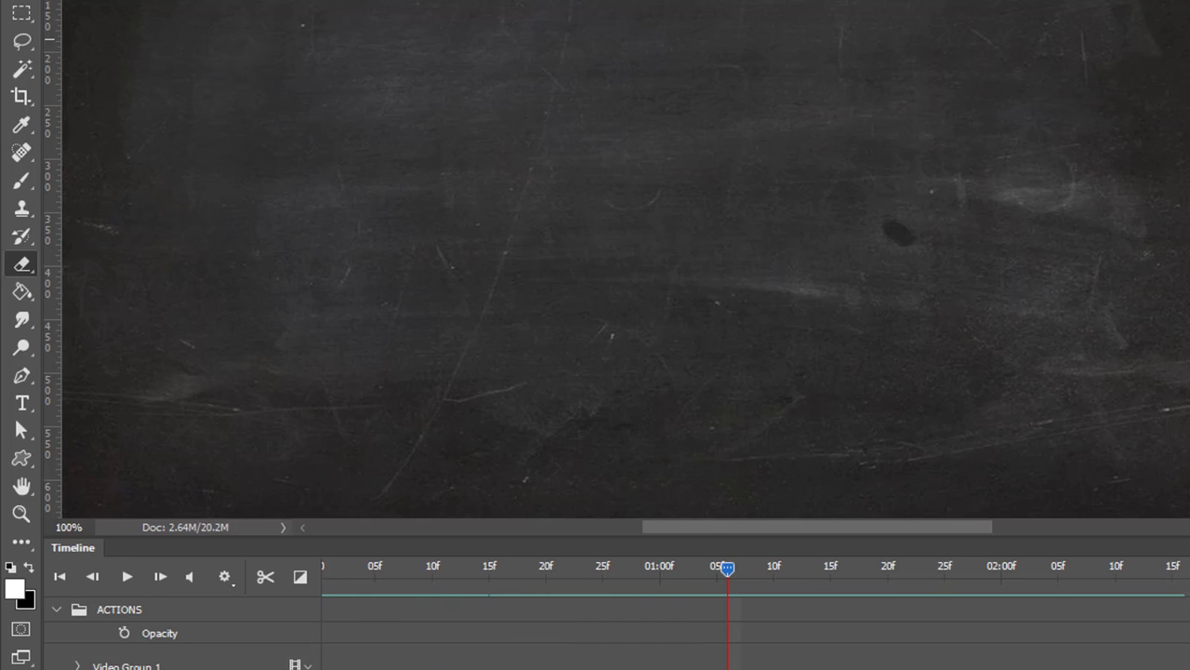
{"action": "scroll", "coordinate": [756, 614], "scroll_direction": "right", "scroll_amount": 8}
{"action": "left_click_drag", "start_coordinate": [660, 567], "coordinate": [684, 565]}
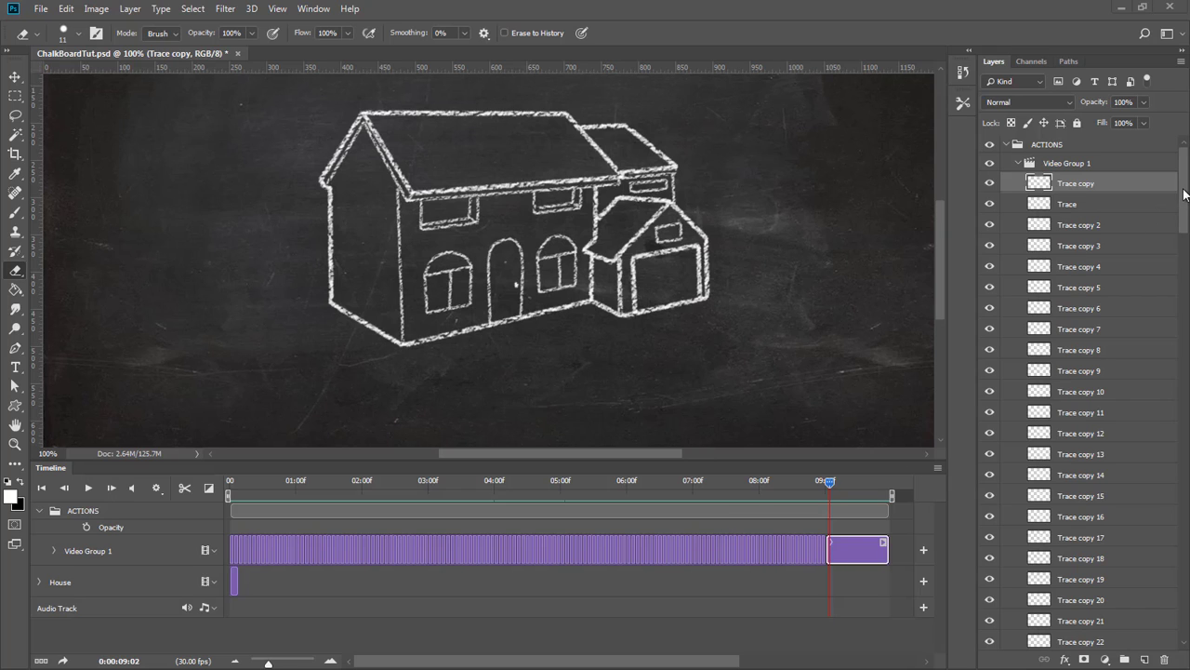
Scroll through the full list of frame layers and inspect the final clip in the timeline.
{"action": "mouse_move", "coordinate": [1185, 206]}
{"action": "left_mouse_down"}
{"action": "mouse_move", "coordinate": [1177, 526]}
{"action": "mouse_move", "coordinate": [1186, 616]}
{"action": "mouse_move", "coordinate": [1181, 172]}
{"action": "left_mouse_up"}
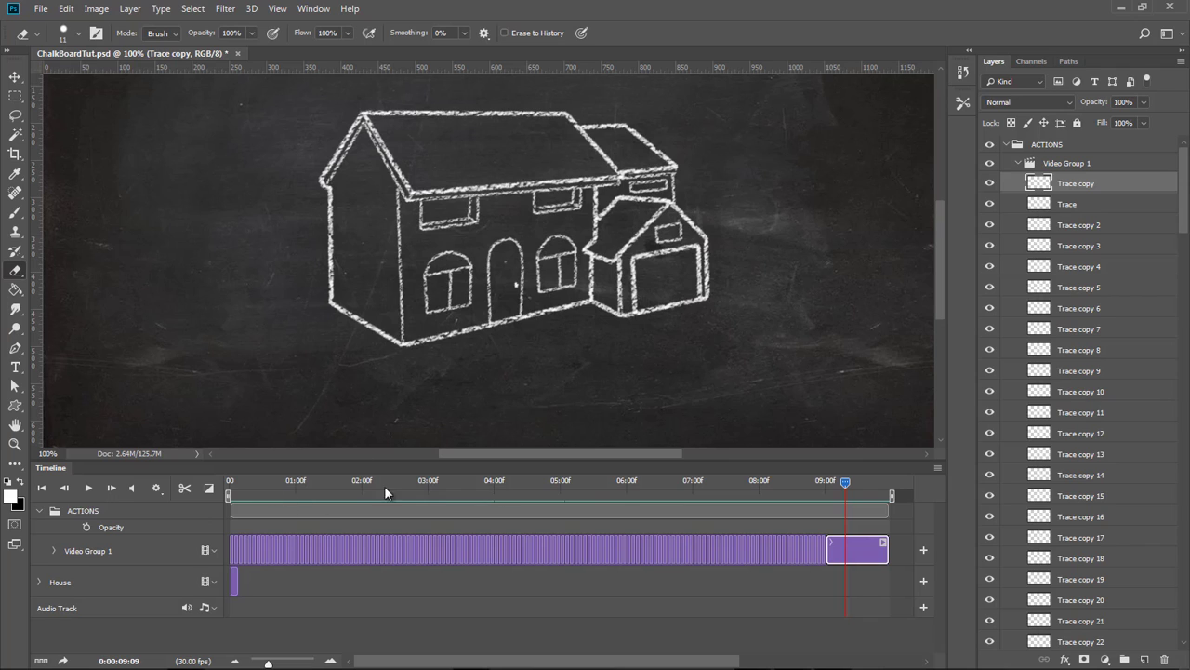
{"action": "left_click_drag", "start_coordinate": [1188, 192], "coordinate": [1188, 621]}
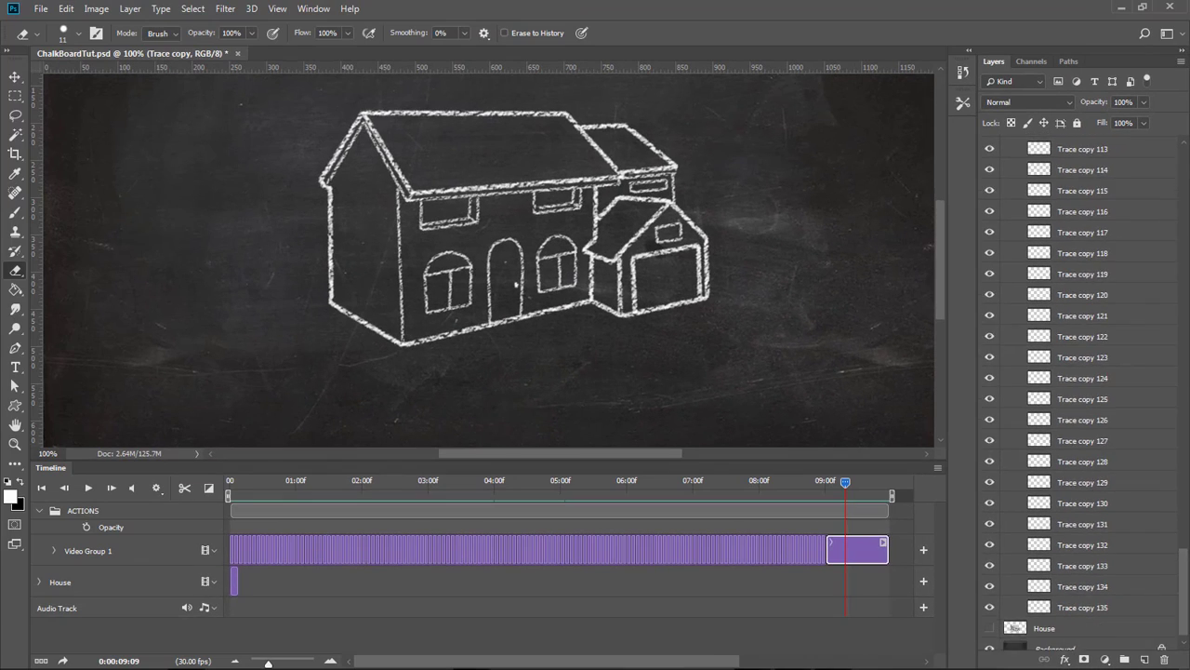
{"action": "left_click_drag", "start_coordinate": [1187, 621], "coordinate": [1188, 217]}
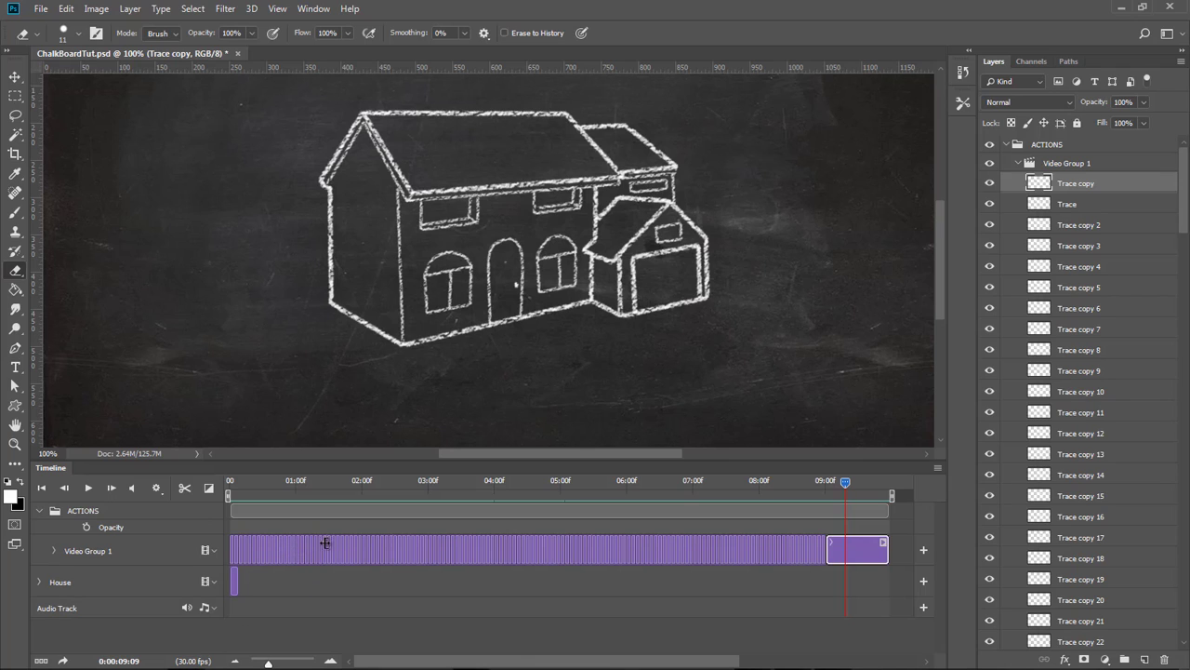
{"action": "left_click", "coordinate": [331, 661]}
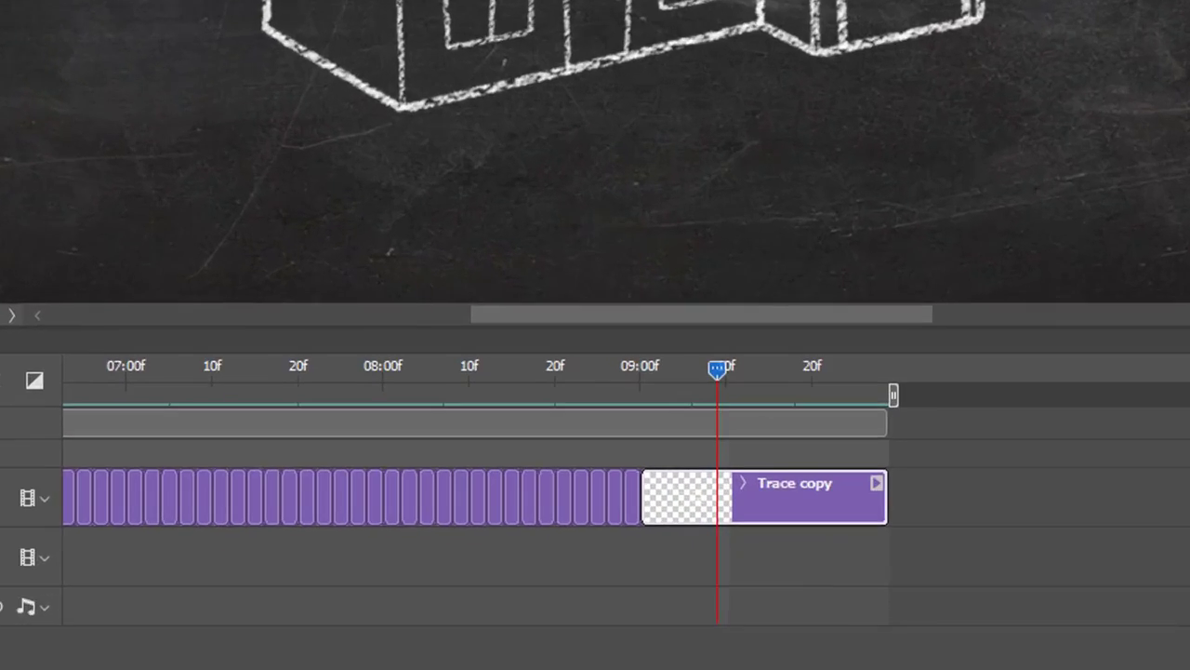
Zoom the timeline out to show the whole animation and zoom the canvas out to 50%.
{"action": "left_click", "coordinate": [140, 665]}
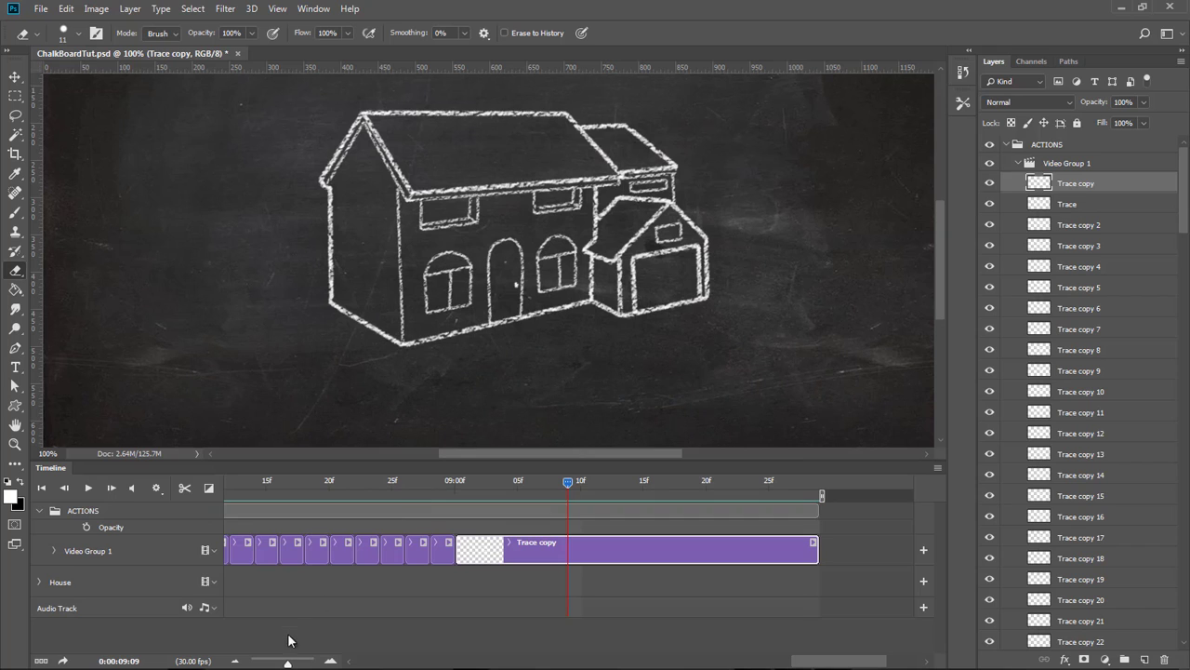
{"action": "left_click_drag", "start_coordinate": [288, 663], "coordinate": [266, 663]}
{"action": "left_click_drag", "start_coordinate": [461, 663], "coordinate": [356, 663]}
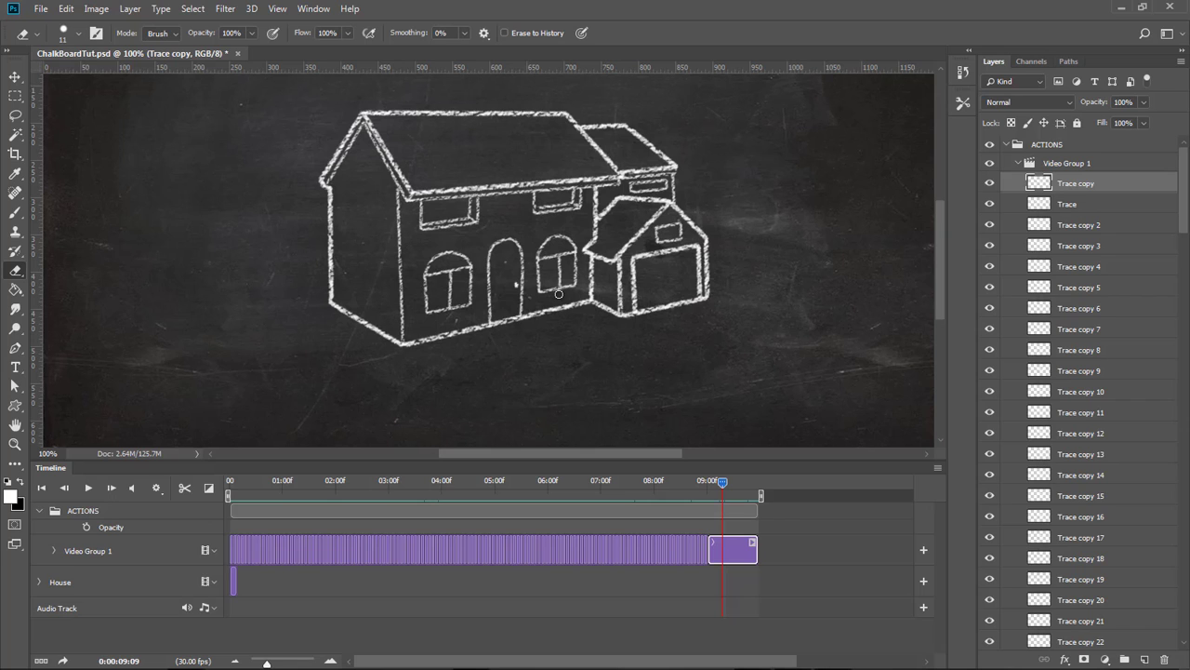
{"action": "key", "text": "ctrl+minus"}
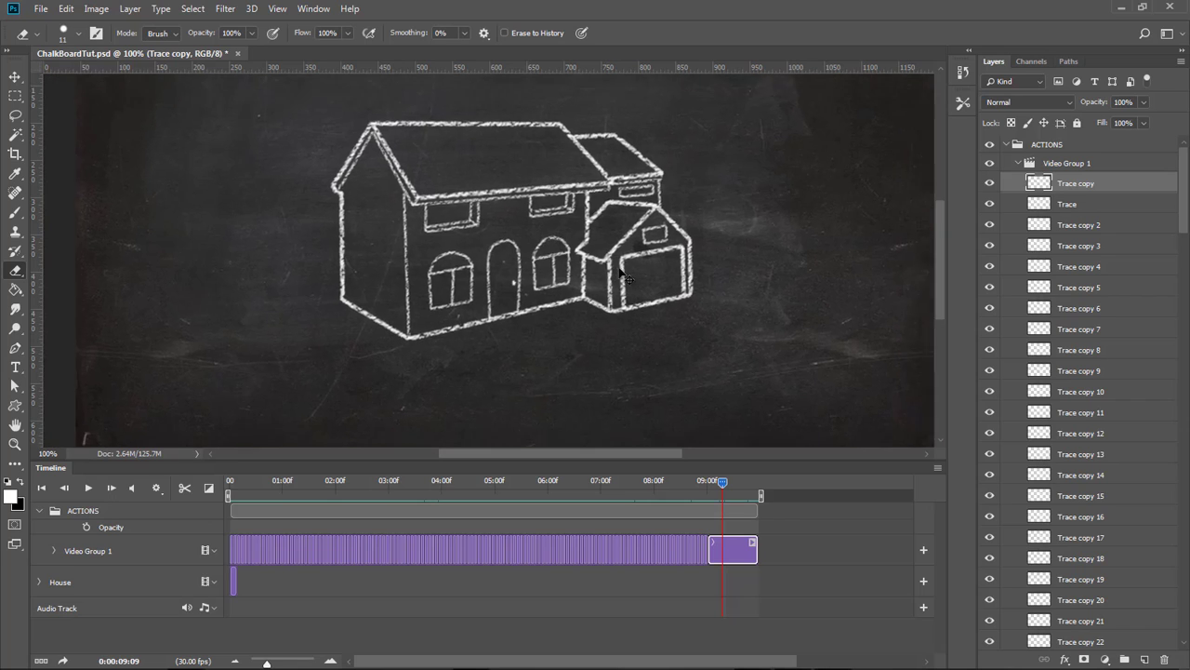
{"action": "key", "text": "ctrl+minus"}
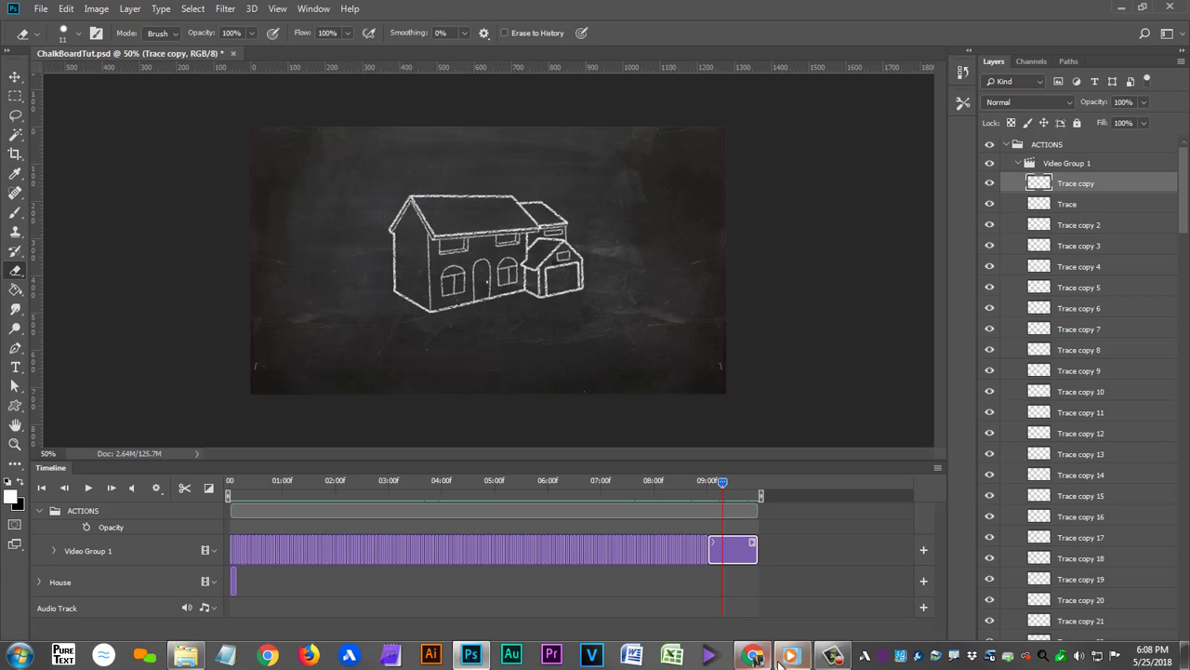
Switch to the browser and review the CHAWP chalk font download page.
{"action": "left_click", "coordinate": [752, 655]}
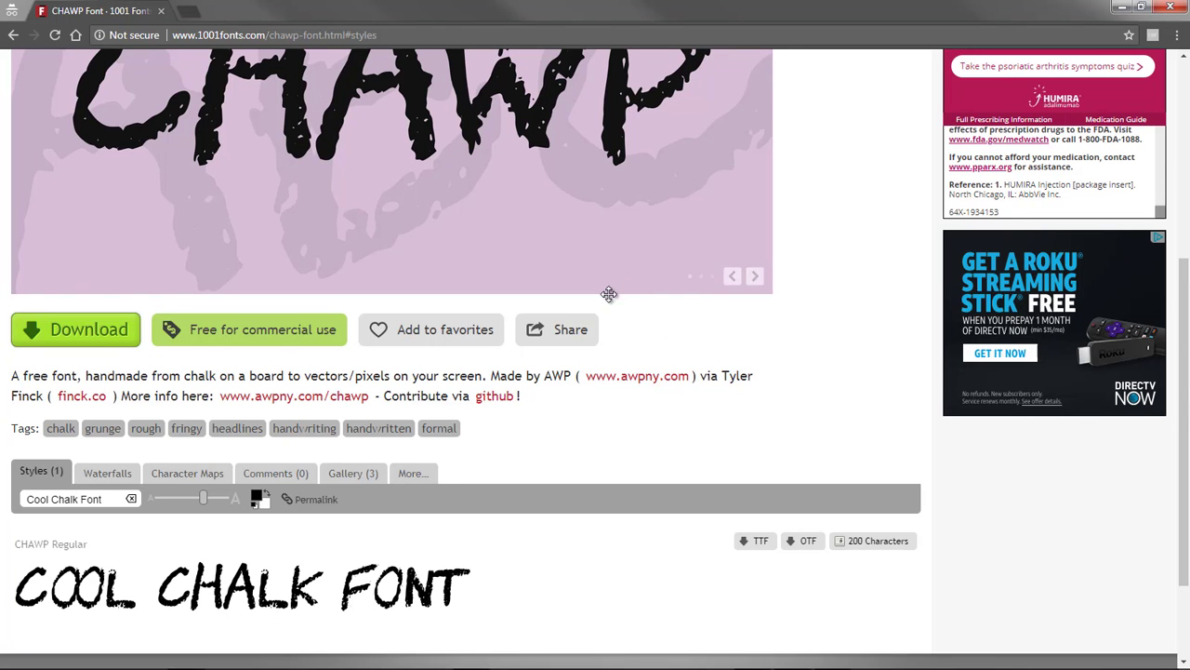
{"action": "scroll", "coordinate": [613, 299], "scroll_direction": "up", "scroll_amount": 5}
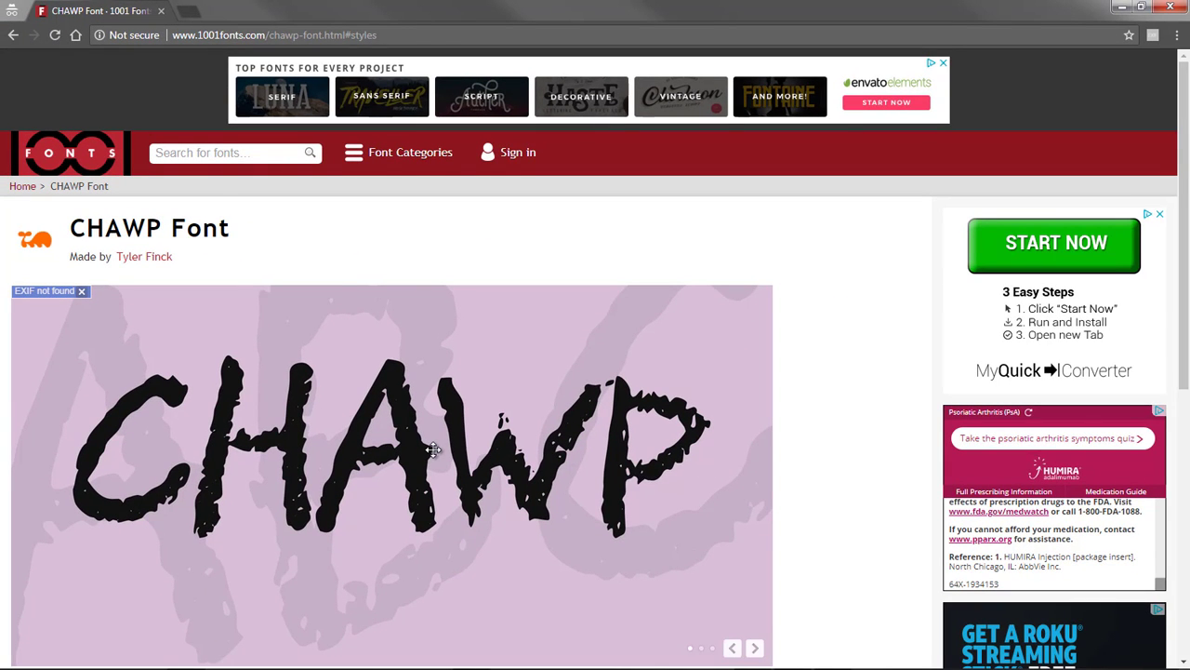
{"action": "scroll", "coordinate": [438, 450], "scroll_direction": "down", "scroll_amount": 5}
{"action": "scroll", "coordinate": [456, 448], "scroll_direction": "down", "scroll_amount": 1}
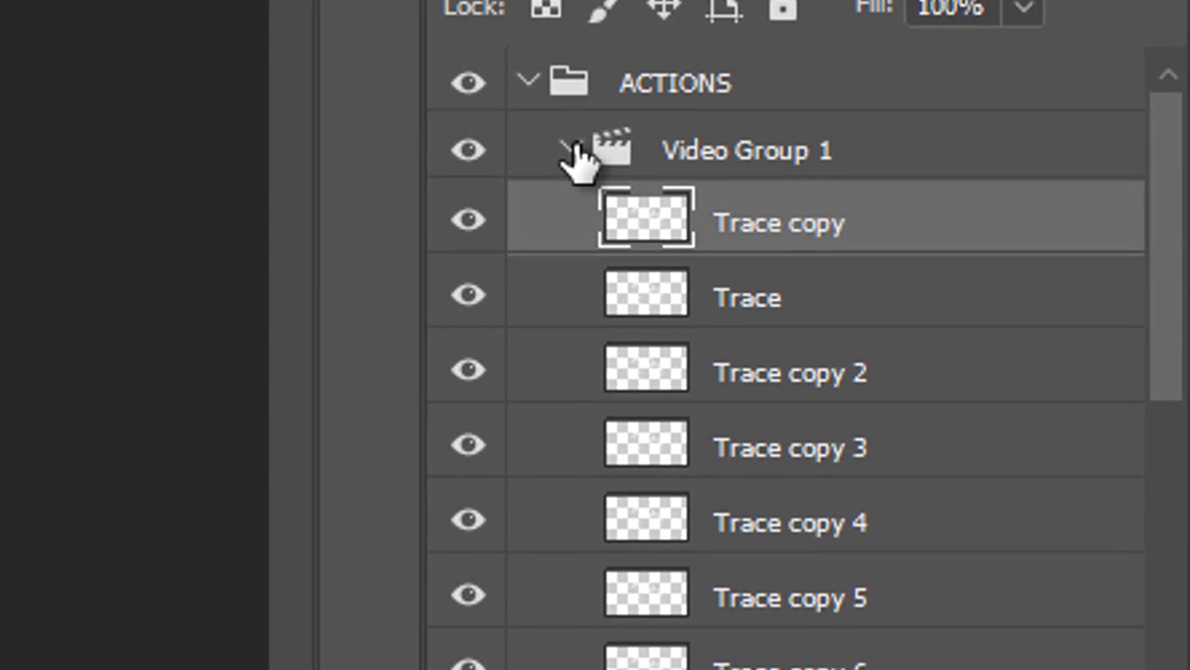
Collapse the layer groups and add 'PA 101' text in CHAWP at 200 pt near the chalkboard's upper left.
{"action": "left_click", "coordinate": [569, 149]}
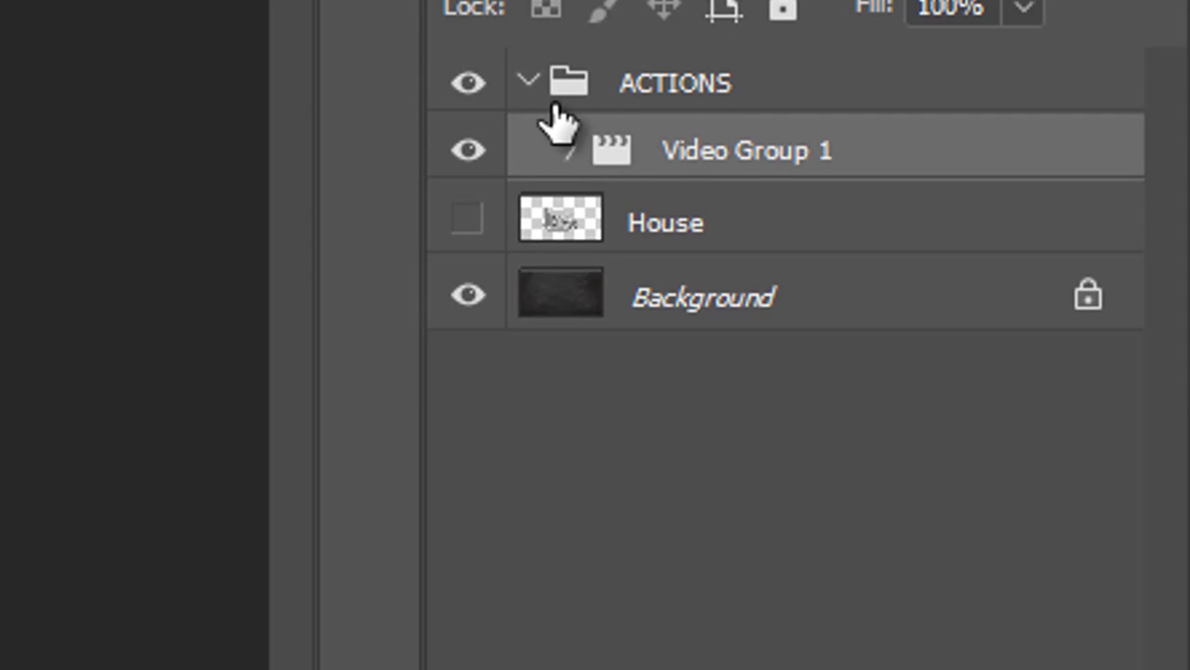
{"action": "left_click", "coordinate": [527, 82]}
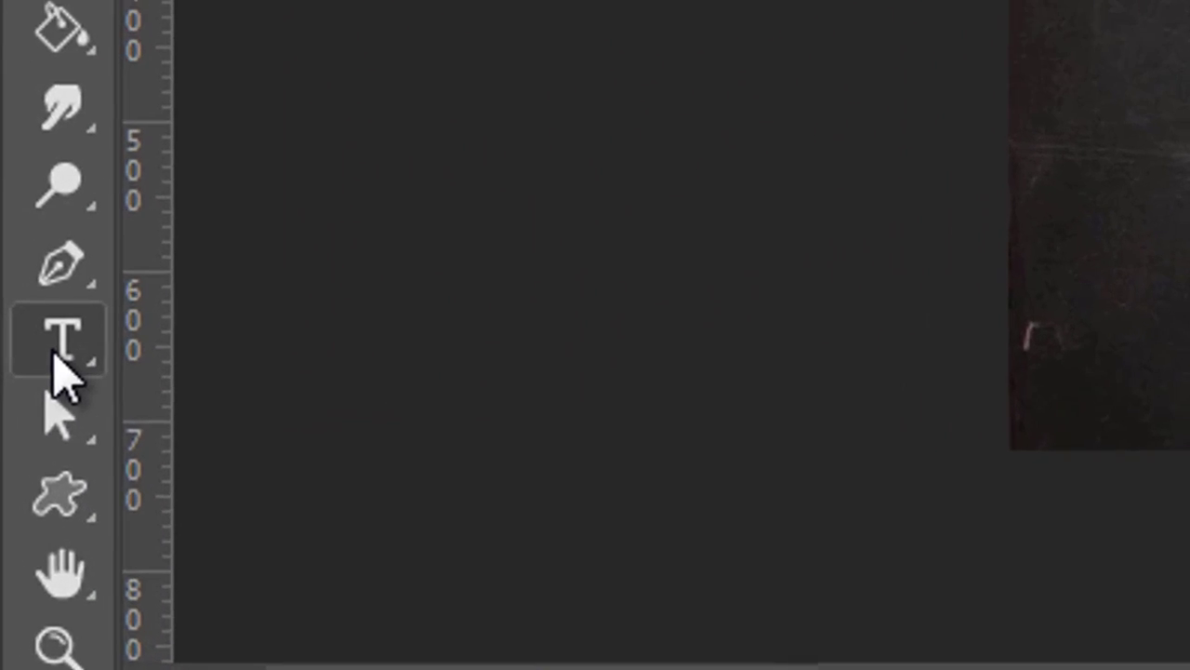
{"action": "left_click", "coordinate": [16, 368]}
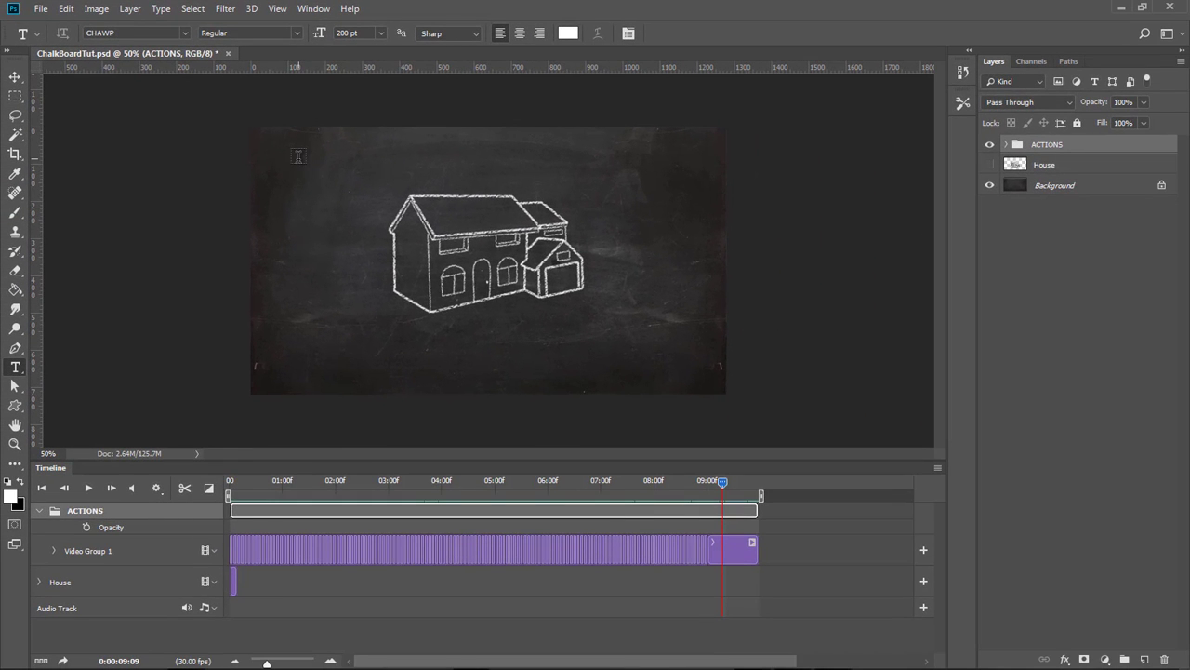
{"action": "left_click", "coordinate": [298, 156]}
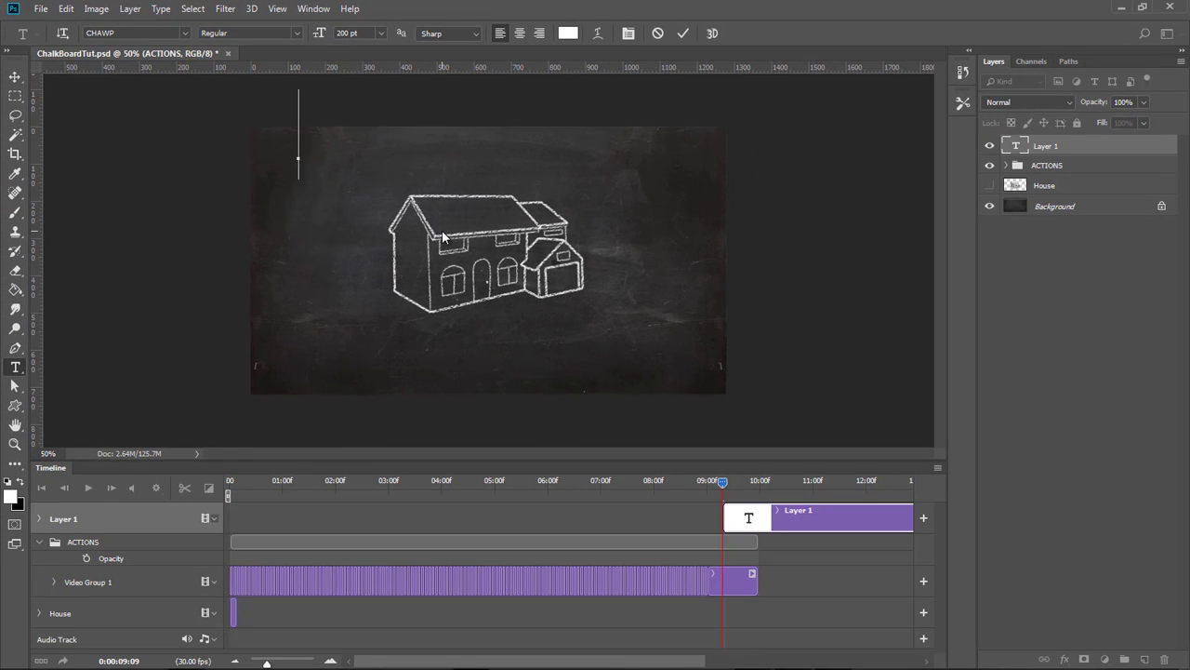
{"action": "type", "text": "PA 101"}
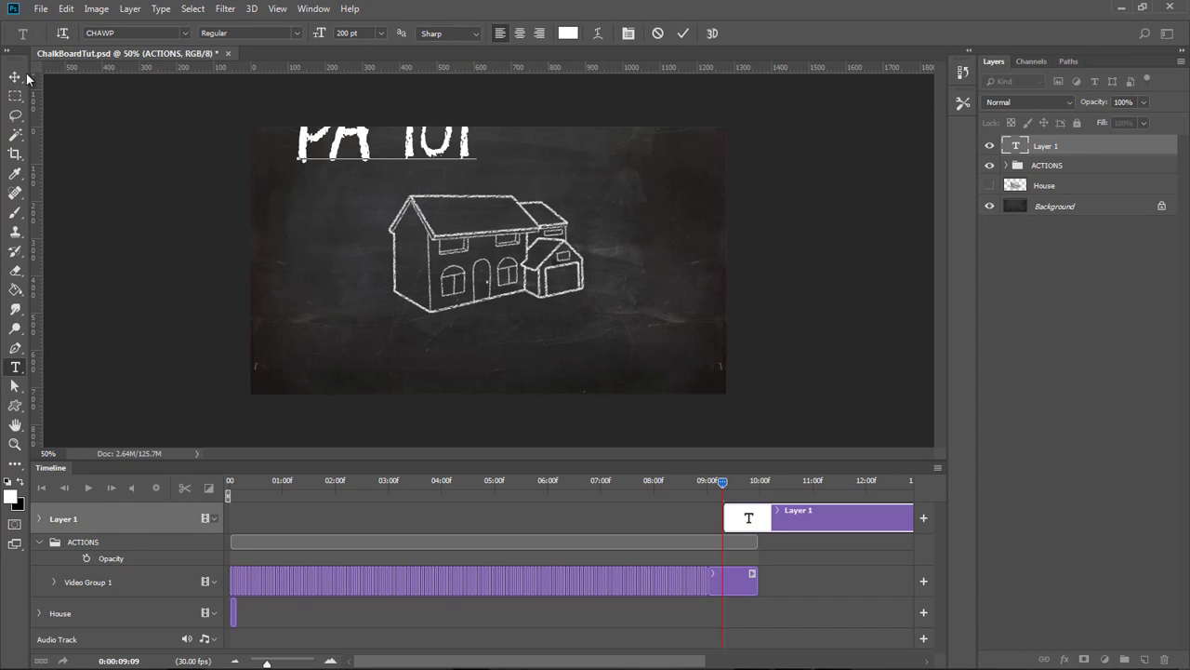
{"action": "left_click", "coordinate": [13, 80]}
{"action": "left_click_drag", "start_coordinate": [339, 156], "coordinate": [317, 194]}
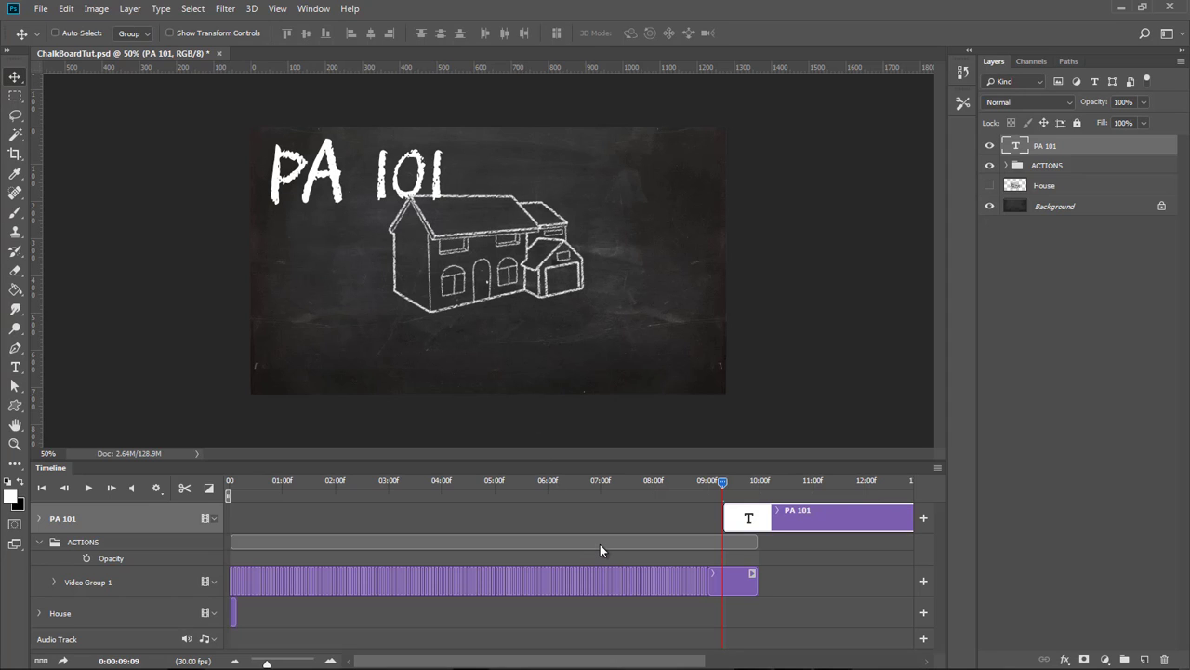
Select the ACTIONS group and move the house drawing toward the chalkboard's lower right.
{"action": "left_click", "coordinate": [1007, 165]}
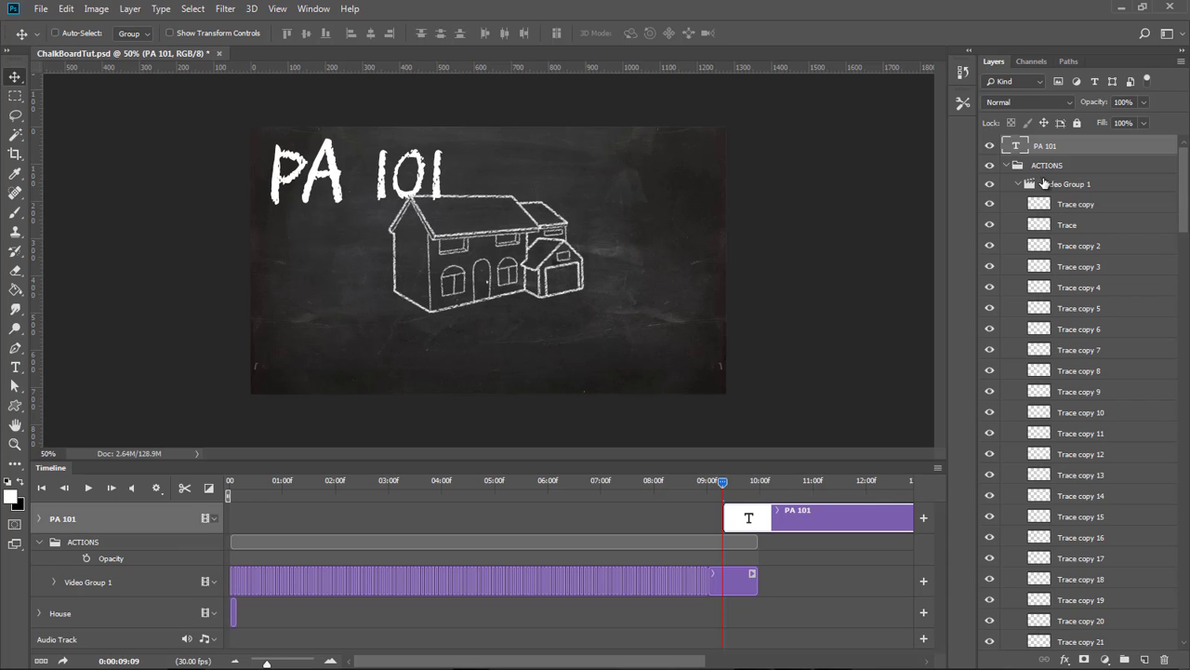
{"action": "left_click", "coordinate": [1018, 168]}
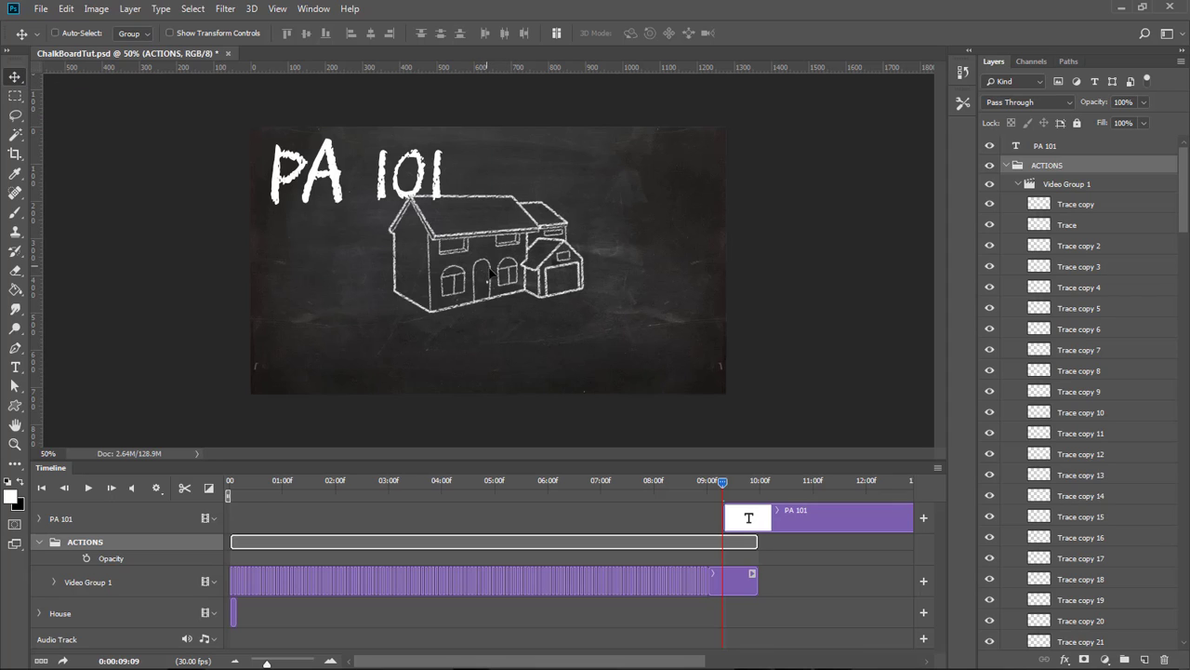
{"action": "left_click_drag", "start_coordinate": [490, 272], "coordinate": [612, 332]}
Play the animation from the start to preview it, then stop playback.
{"action": "left_click_drag", "start_coordinate": [244, 483], "coordinate": [231, 483]}
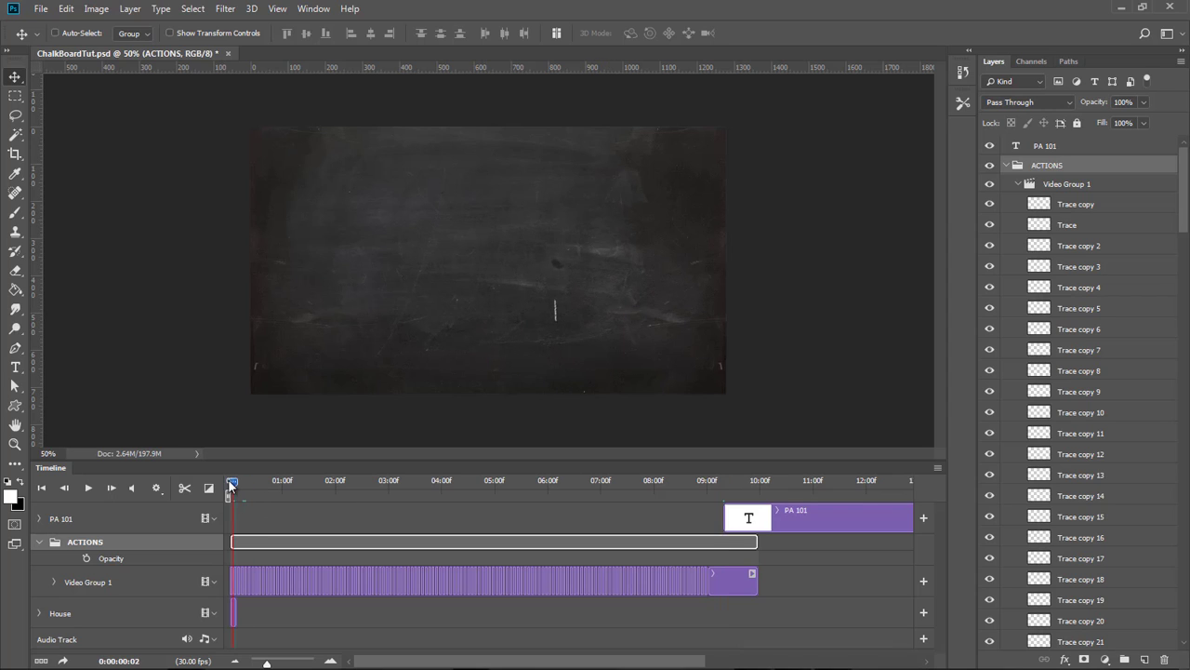
{"action": "left_click", "coordinate": [87, 487]}
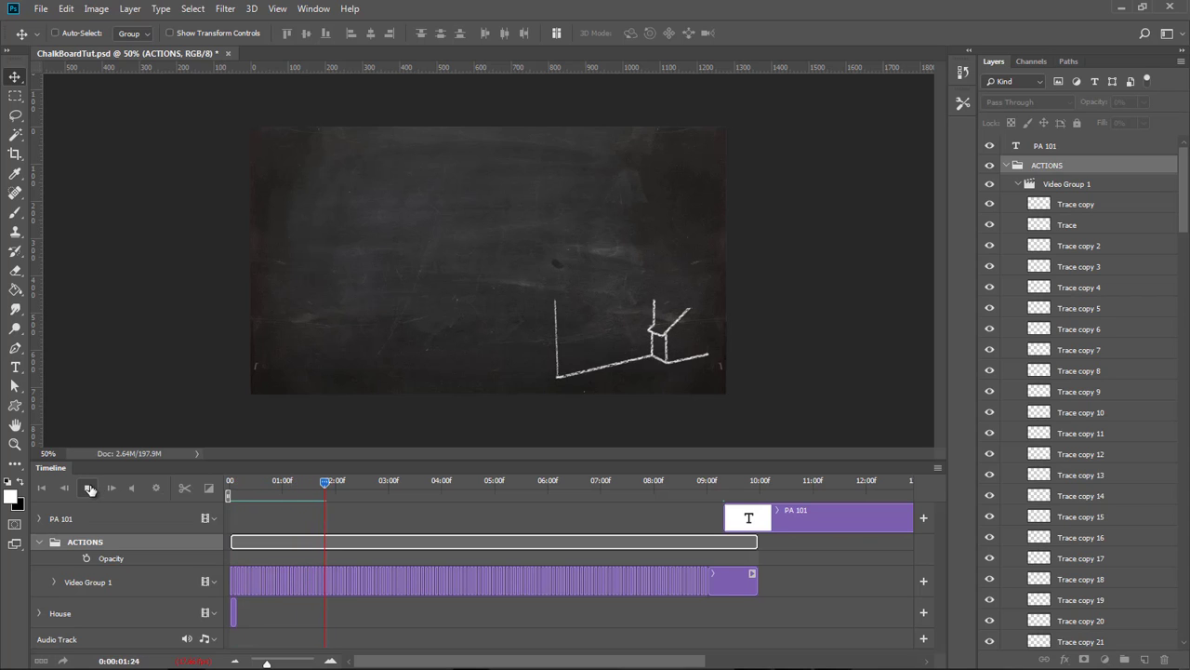
{"action": "left_click", "coordinate": [88, 487]}
Move the playhead near the end and shift the PA 101 text slightly down and right.
{"action": "left_click", "coordinate": [760, 482]}
{"action": "left_click_drag", "start_coordinate": [759, 484], "coordinate": [743, 490]}
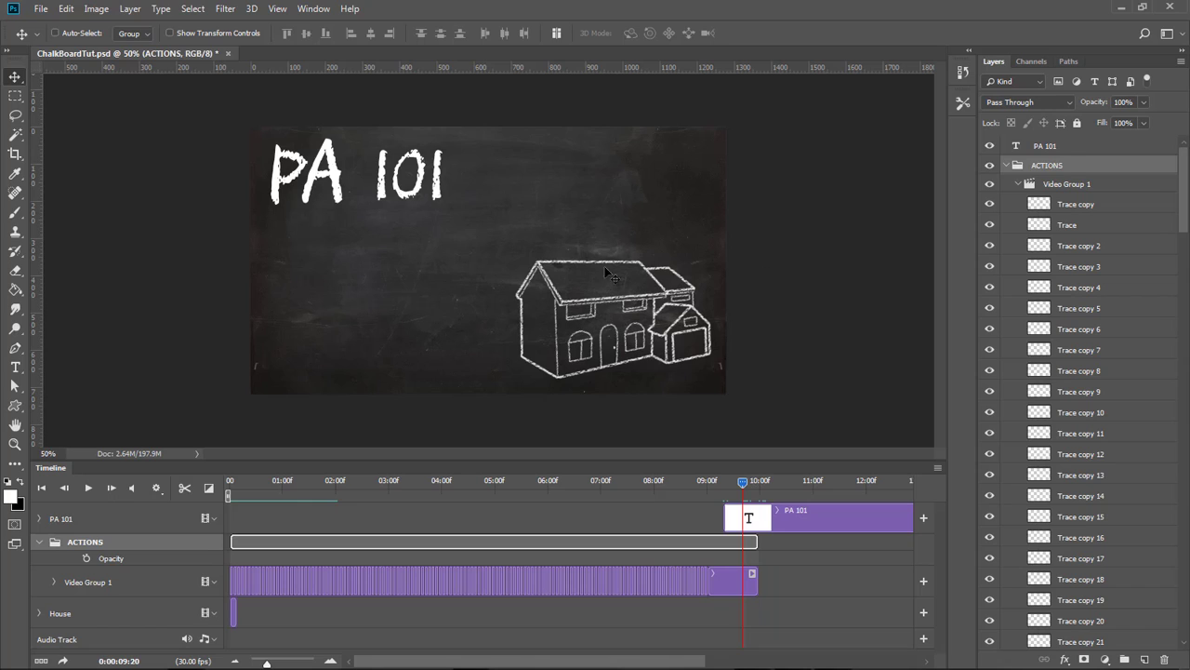
{"action": "left_click_drag", "start_coordinate": [386, 168], "coordinate": [429, 195]}
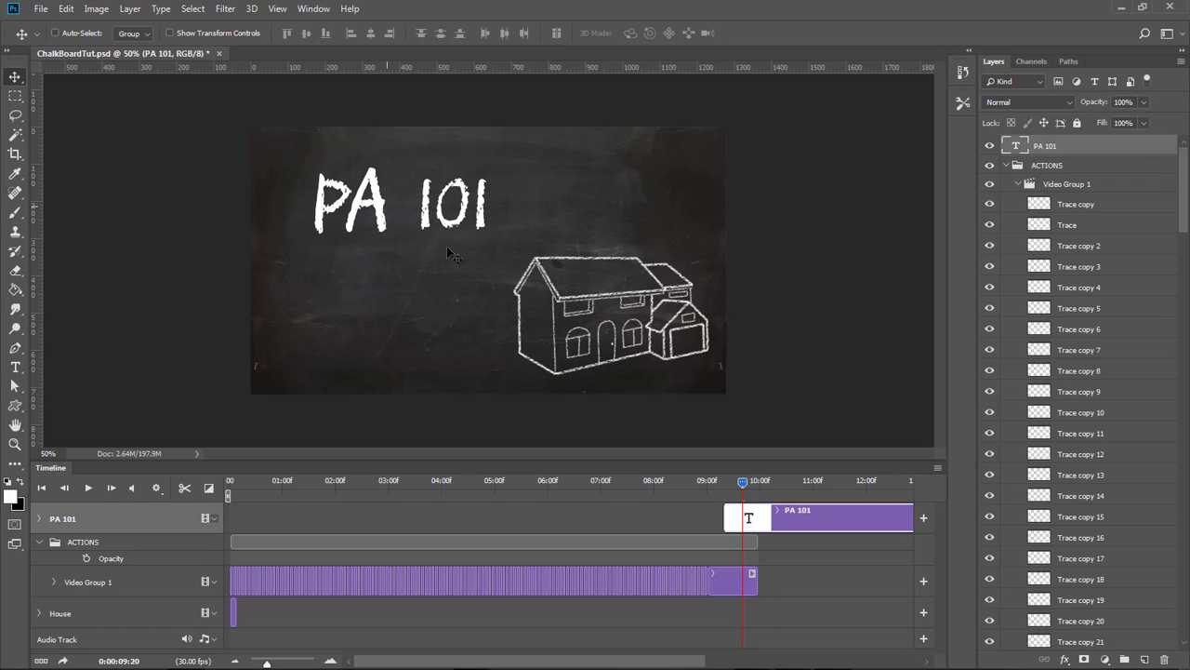
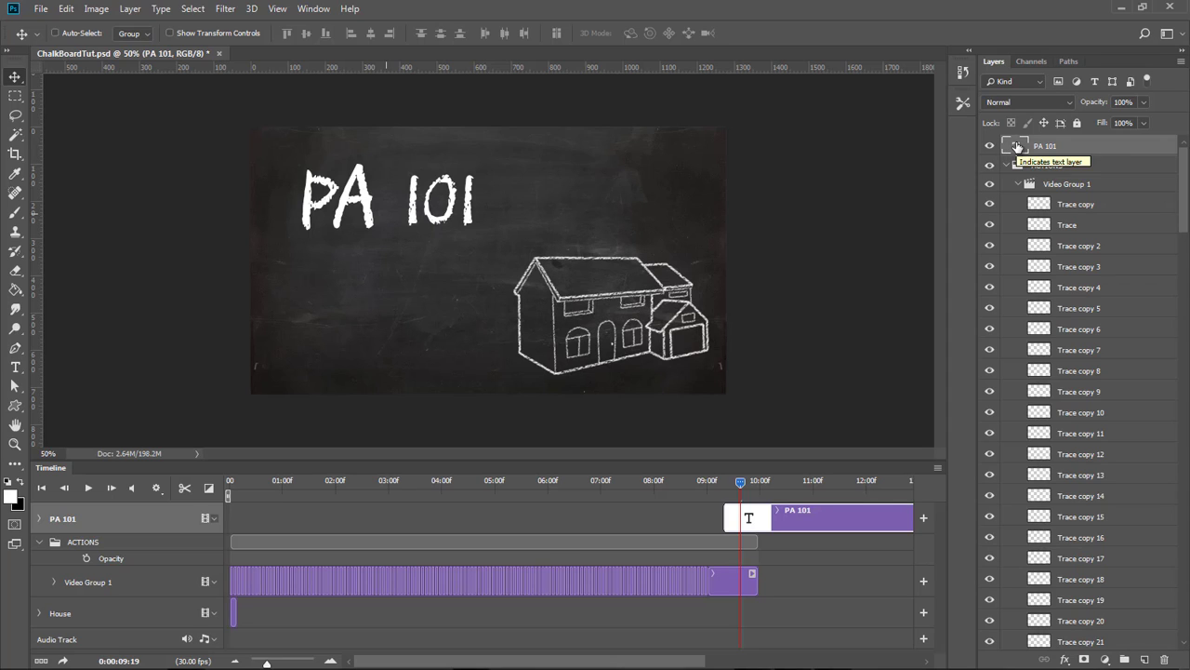
Rasterize the PA 101 text layer.
{"action": "right_click", "coordinate": [1017, 148]}
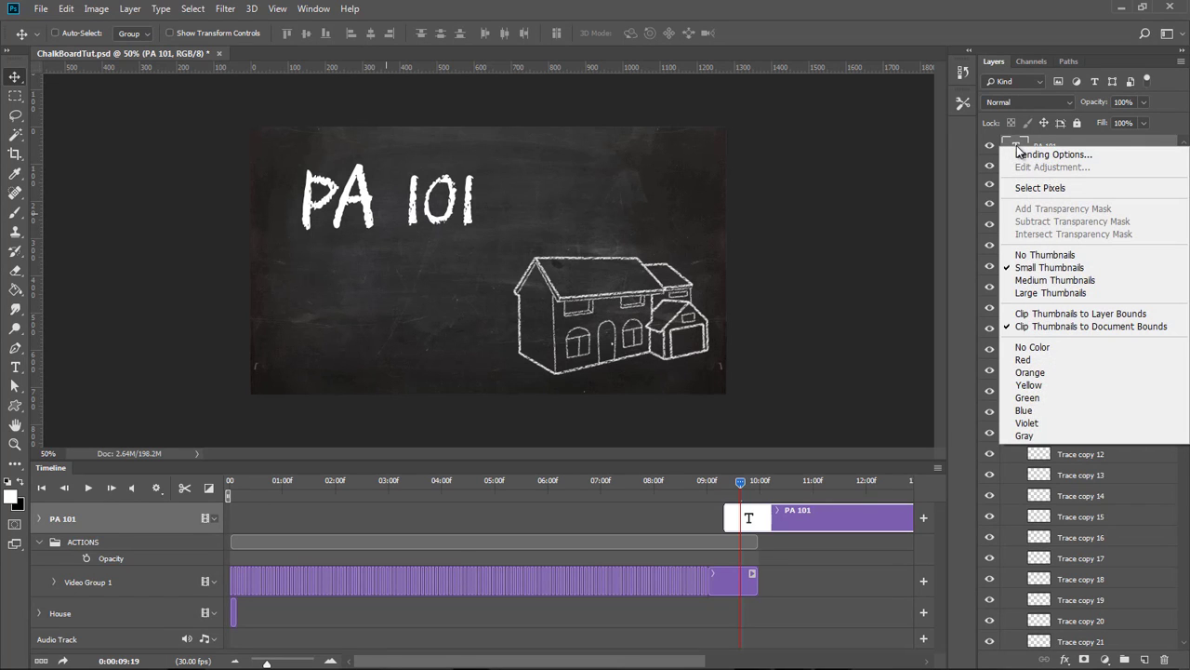
{"action": "left_click", "coordinate": [854, 159]}
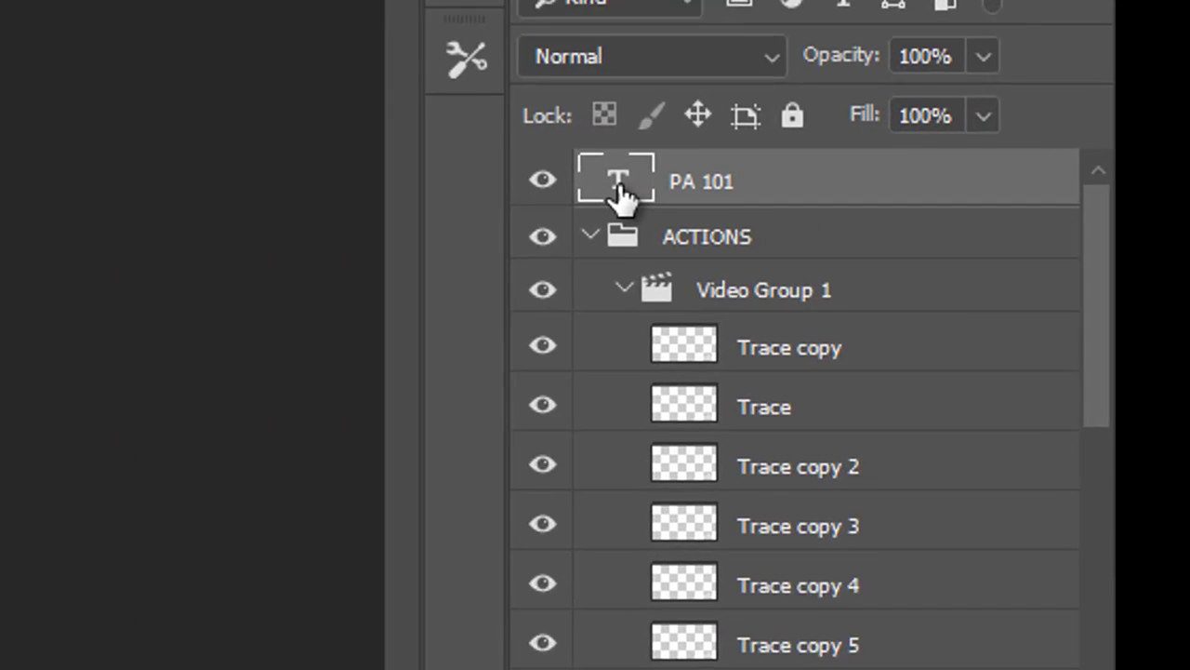
{"action": "right_click", "coordinate": [1017, 148]}
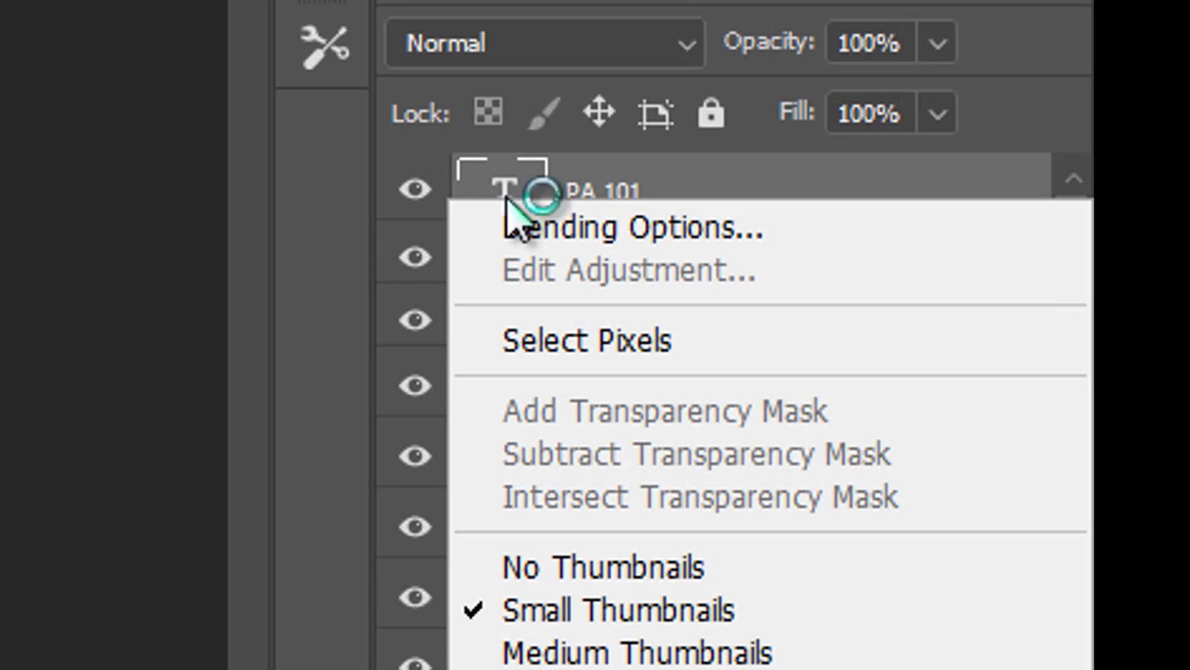
{"action": "left_click", "coordinate": [635, 198]}
{"action": "right_click", "coordinate": [618, 210]}
{"action": "left_click", "coordinate": [599, 2]}
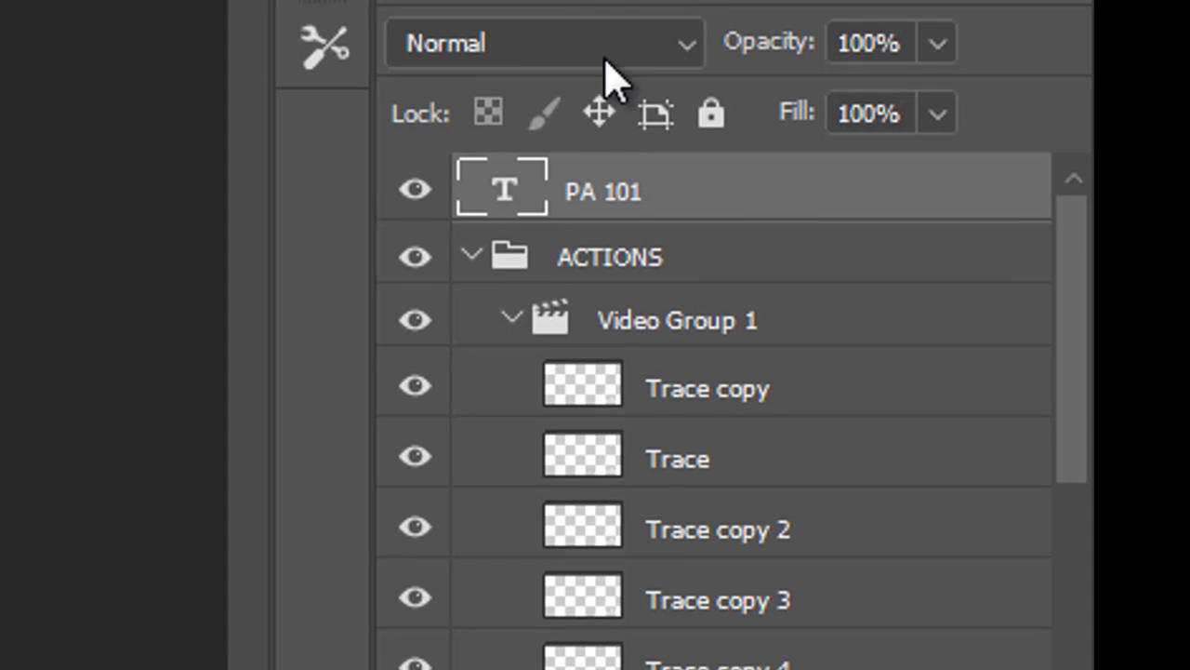
{"action": "right_click", "coordinate": [631, 191]}
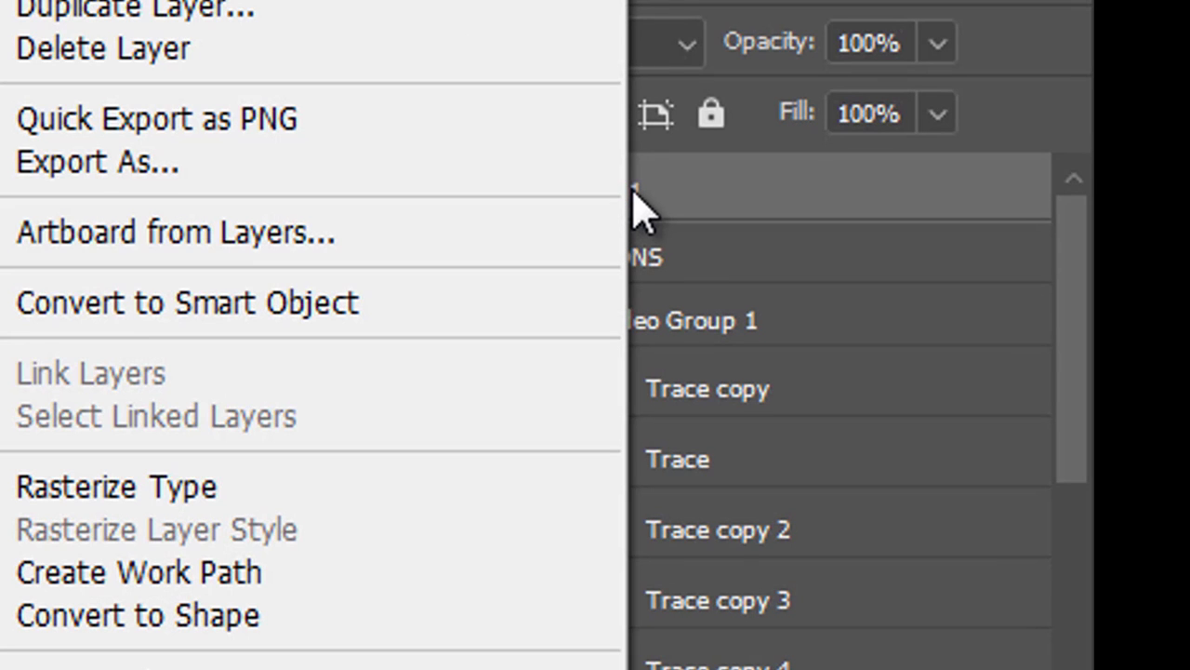
{"action": "left_click", "coordinate": [233, 486]}
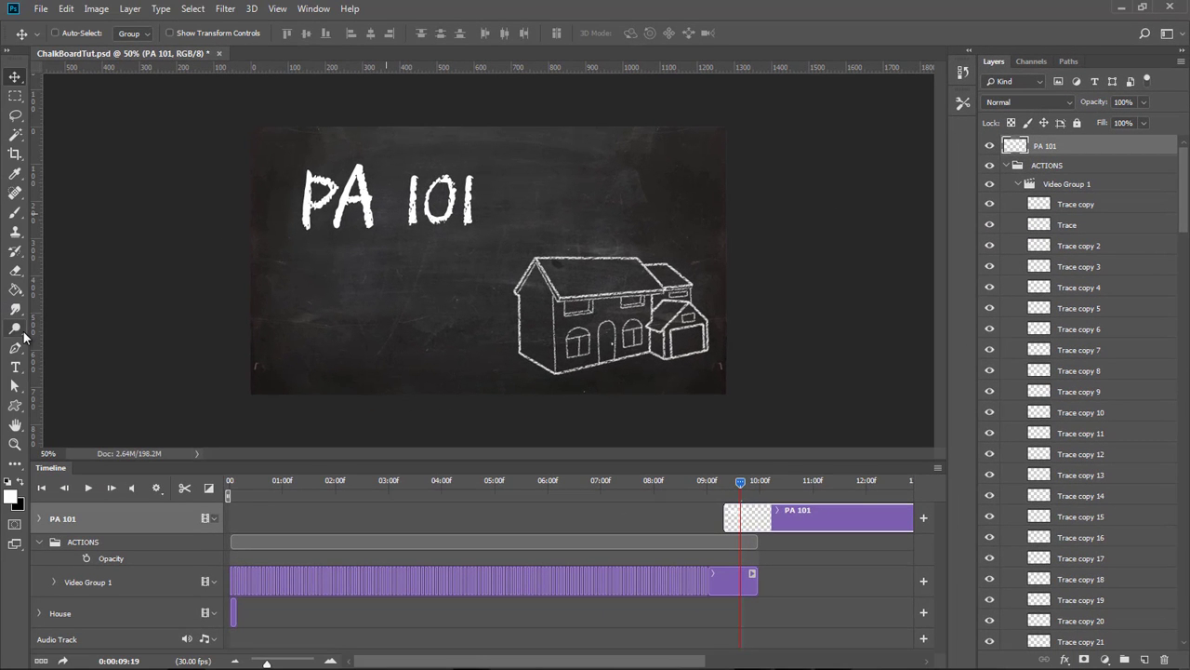
{"action": "left_click", "coordinate": [14, 367]}
{"action": "left_click", "coordinate": [337, 223]}
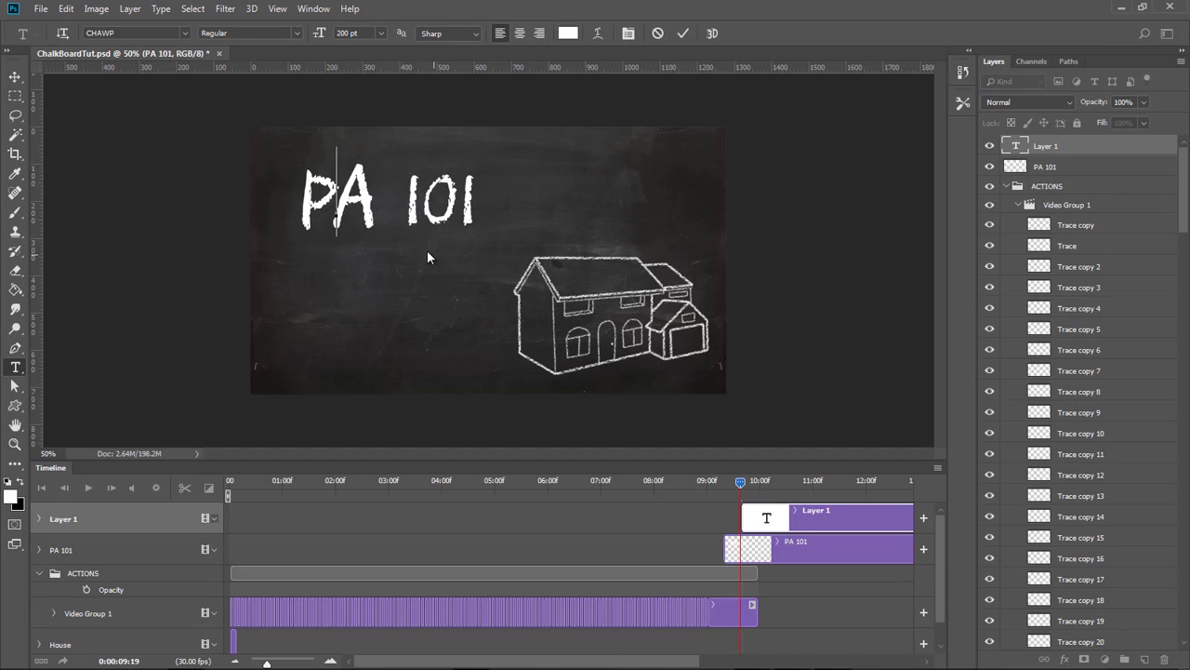
{"action": "type", "text": "ETG"}
{"action": "key", "text": "BackSpace"}
{"action": "key", "text": "BackSpace"}
{"action": "key", "text": "BackSpace"}
{"action": "key", "text": "Escape"}
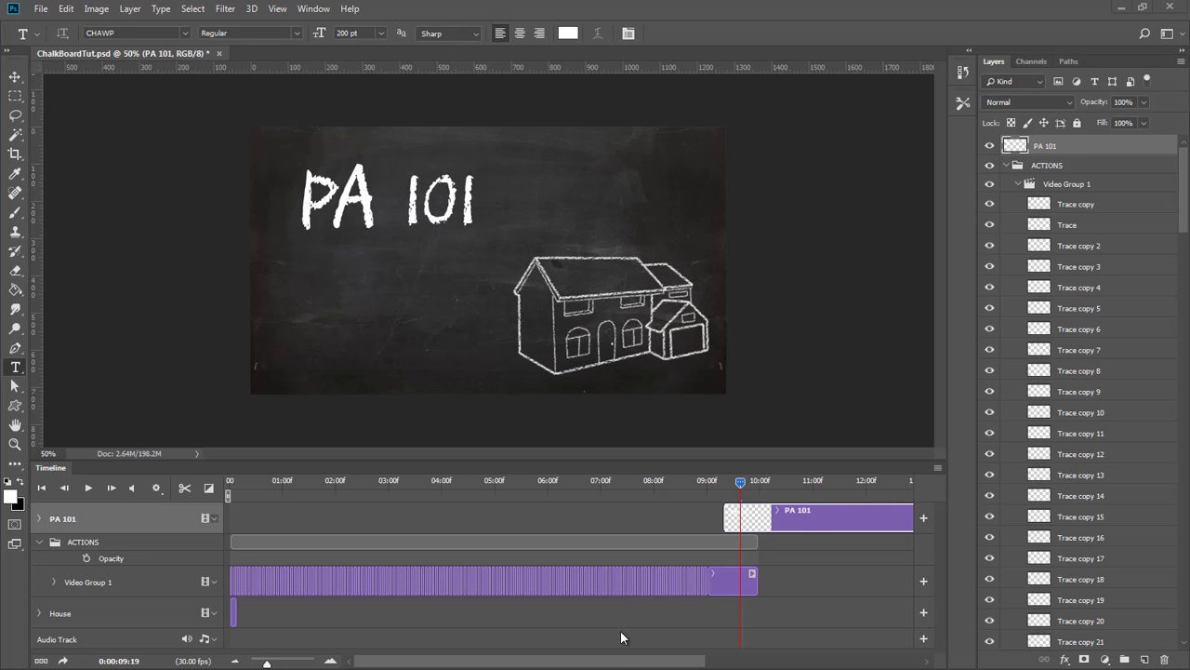
Shorten the PA 101 clip to a single frame at about 14:08 on the timeline and move the playhead there.
{"action": "left_click_drag", "start_coordinate": [667, 660], "coordinate": [769, 660]}
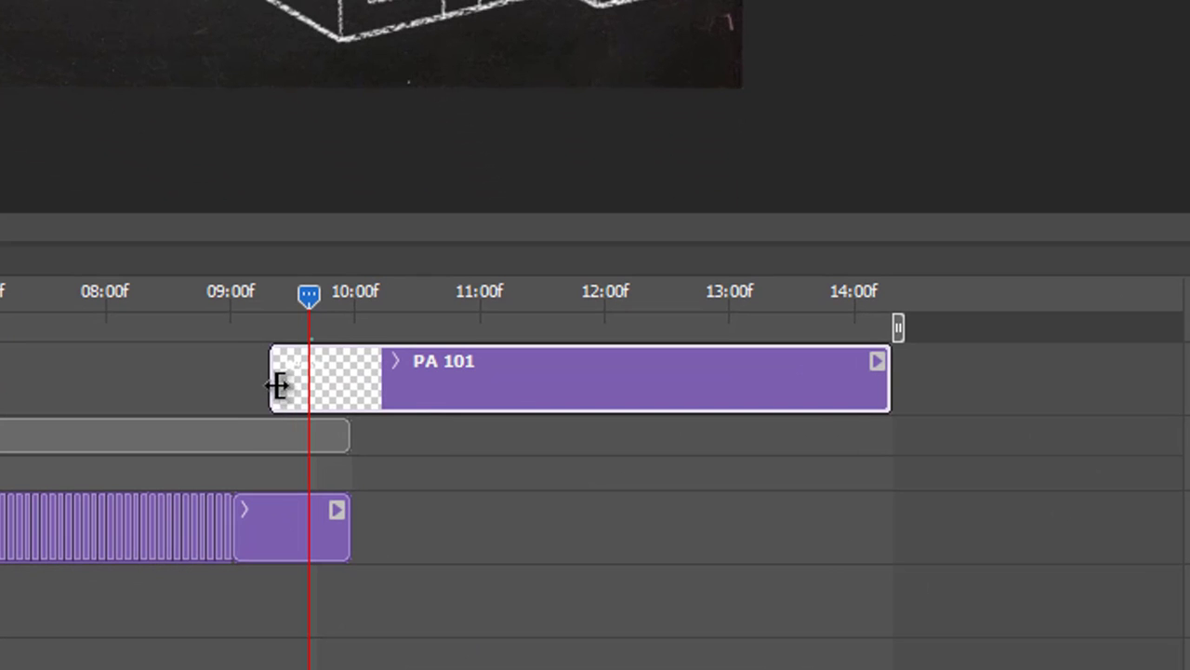
{"action": "left_click_drag", "start_coordinate": [279, 385], "coordinate": [866, 367]}
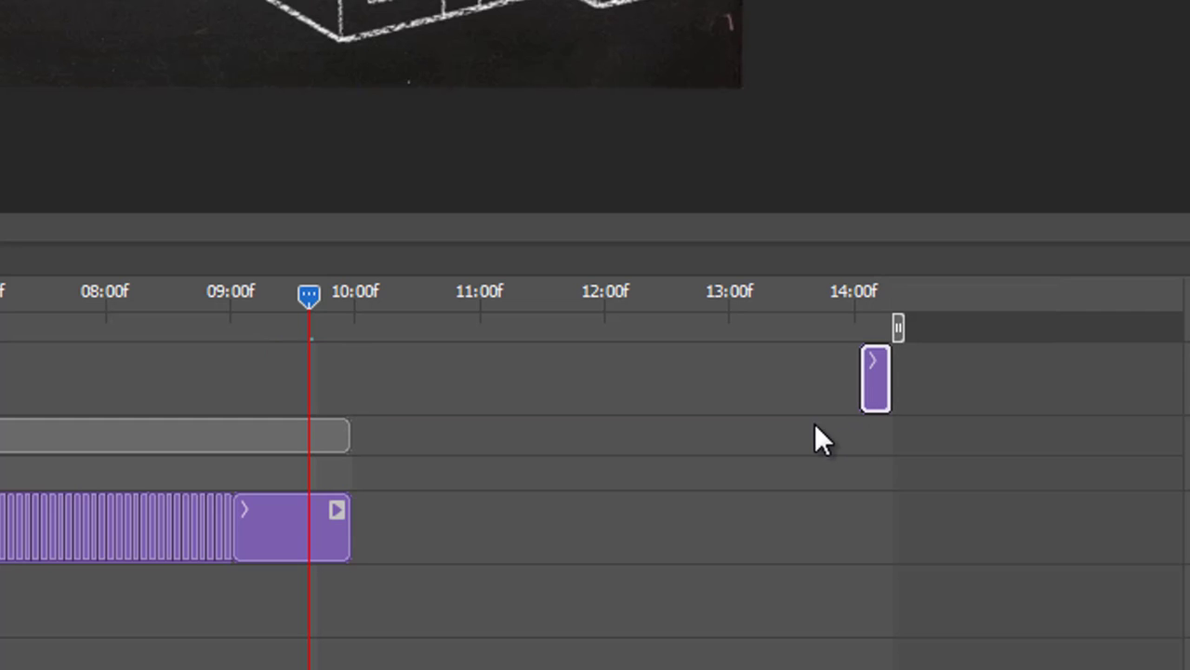
{"action": "left_click_drag", "start_coordinate": [860, 280], "coordinate": [877, 285]}
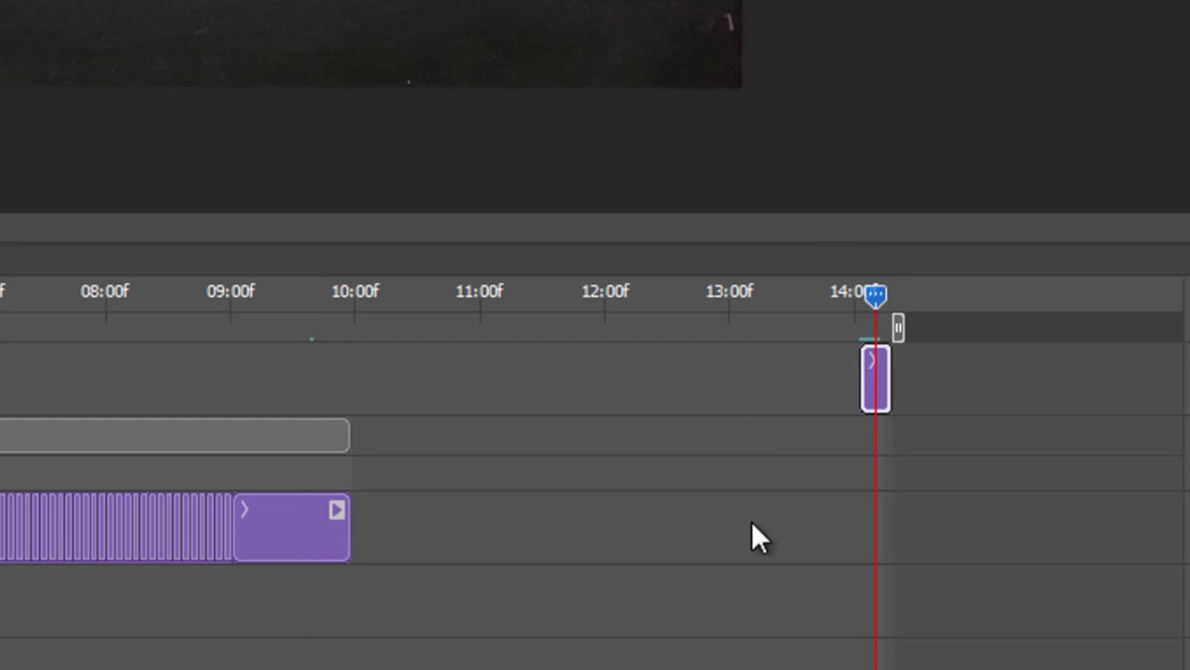
{"action": "key", "text": "equal"}
{"action": "key", "text": "equal"}
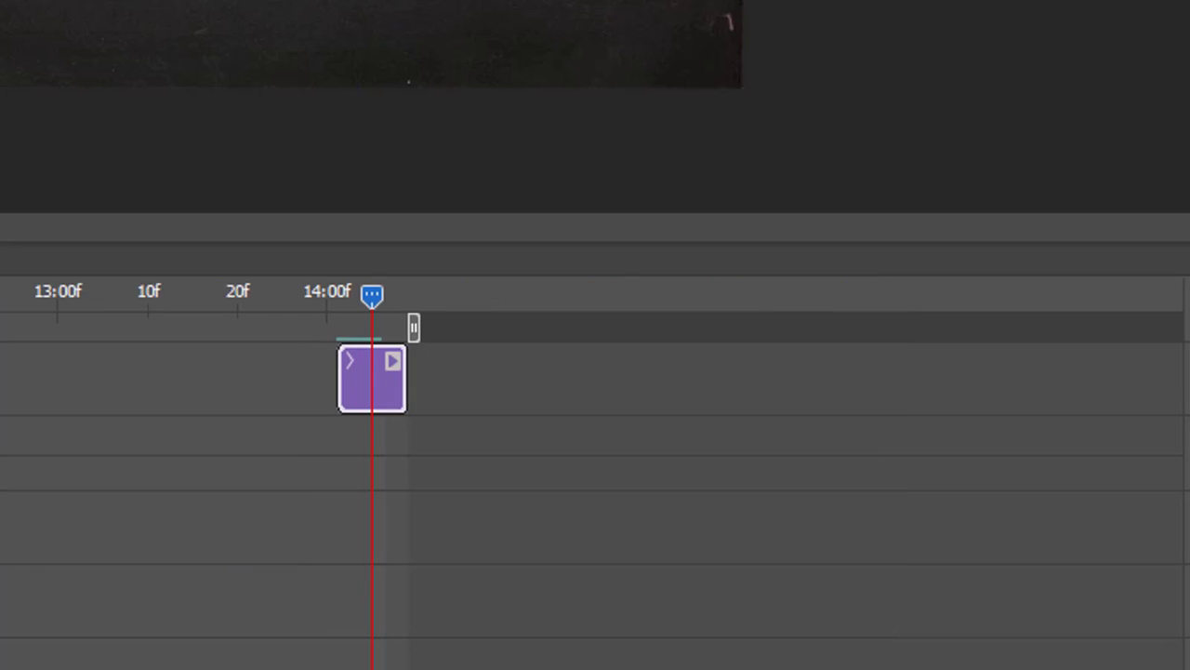
{"action": "left_click_drag", "start_coordinate": [314, 377], "coordinate": [407, 374]}
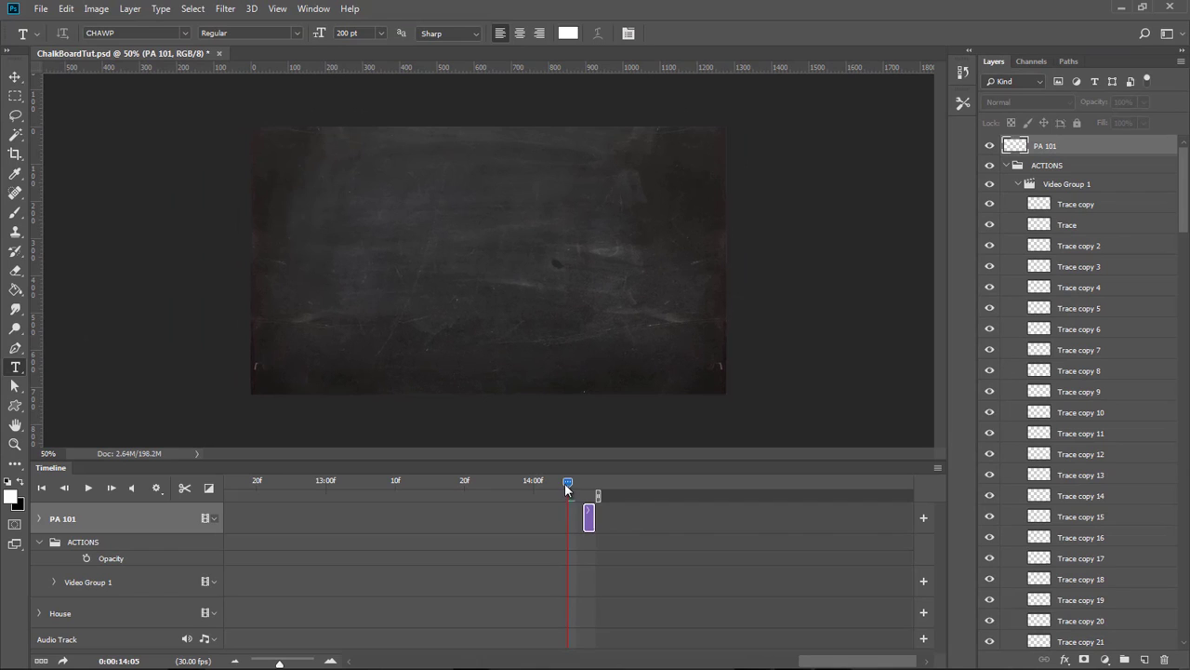
{"action": "left_click_drag", "start_coordinate": [567, 485], "coordinate": [588, 487]}
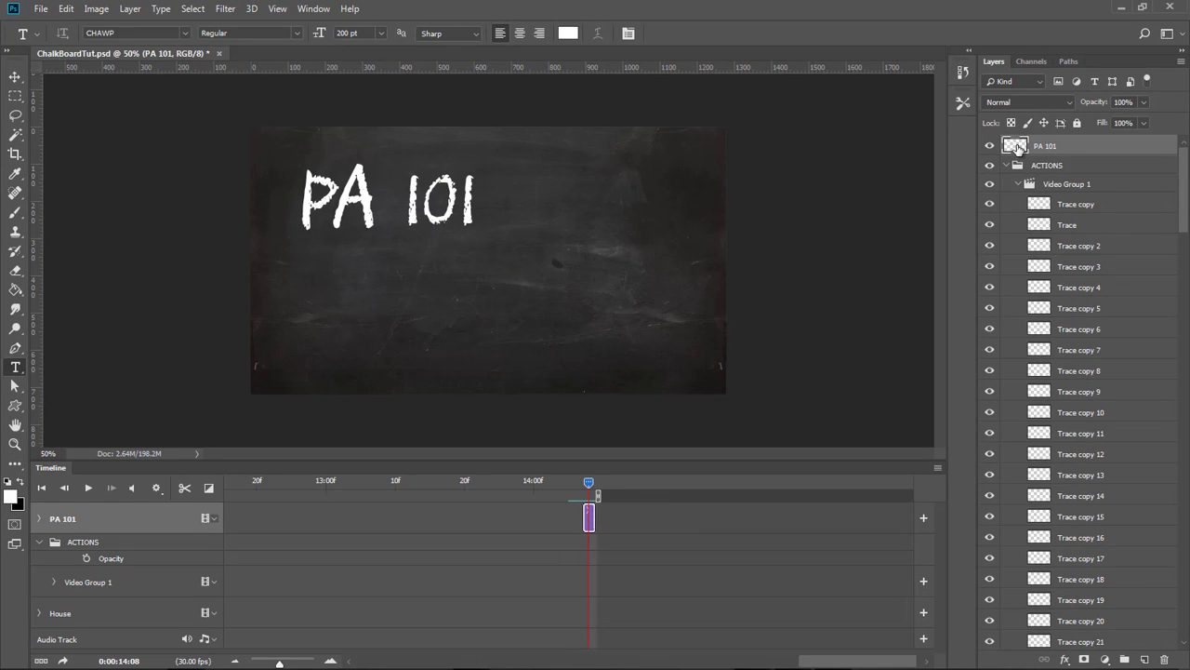
Create a new layer group named TEXT and move the PA 101 layer into it.
{"action": "left_click", "coordinate": [1006, 166]}
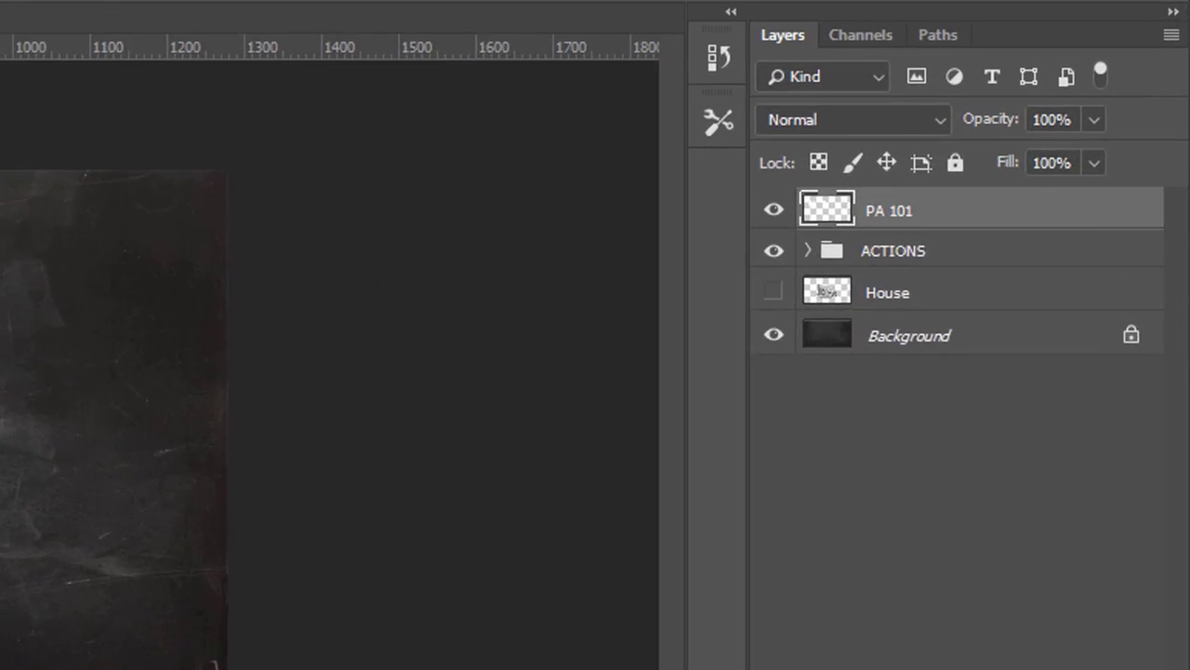
{"action": "left_click", "coordinate": [1123, 658]}
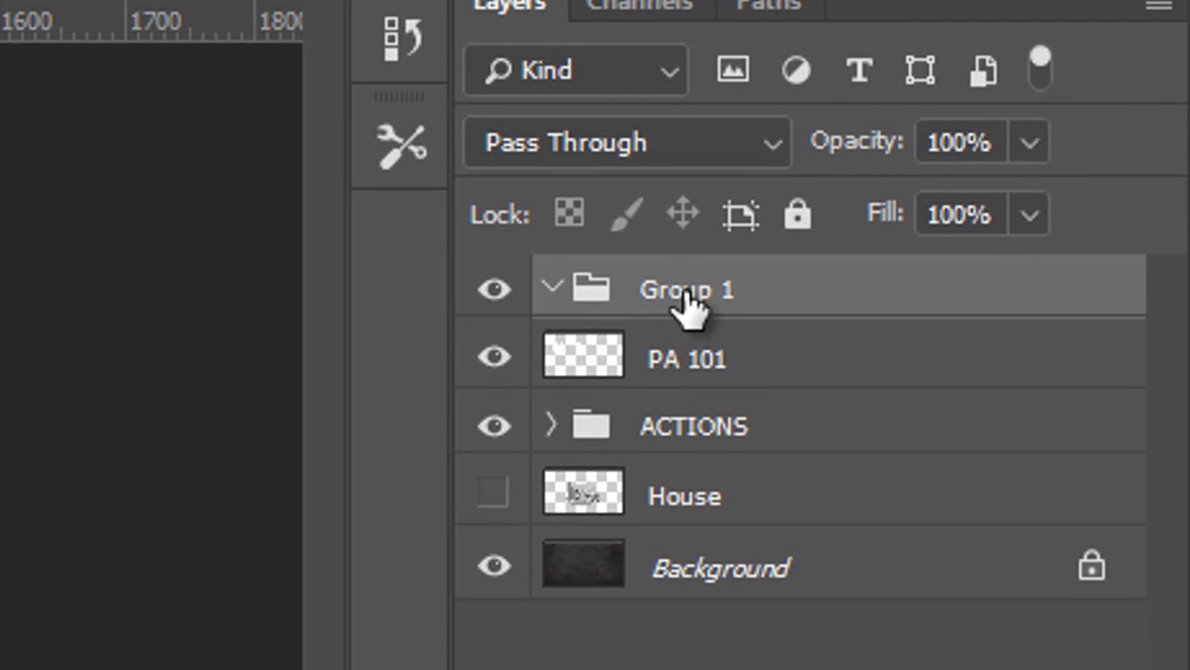
{"action": "double_click", "coordinate": [1047, 147]}
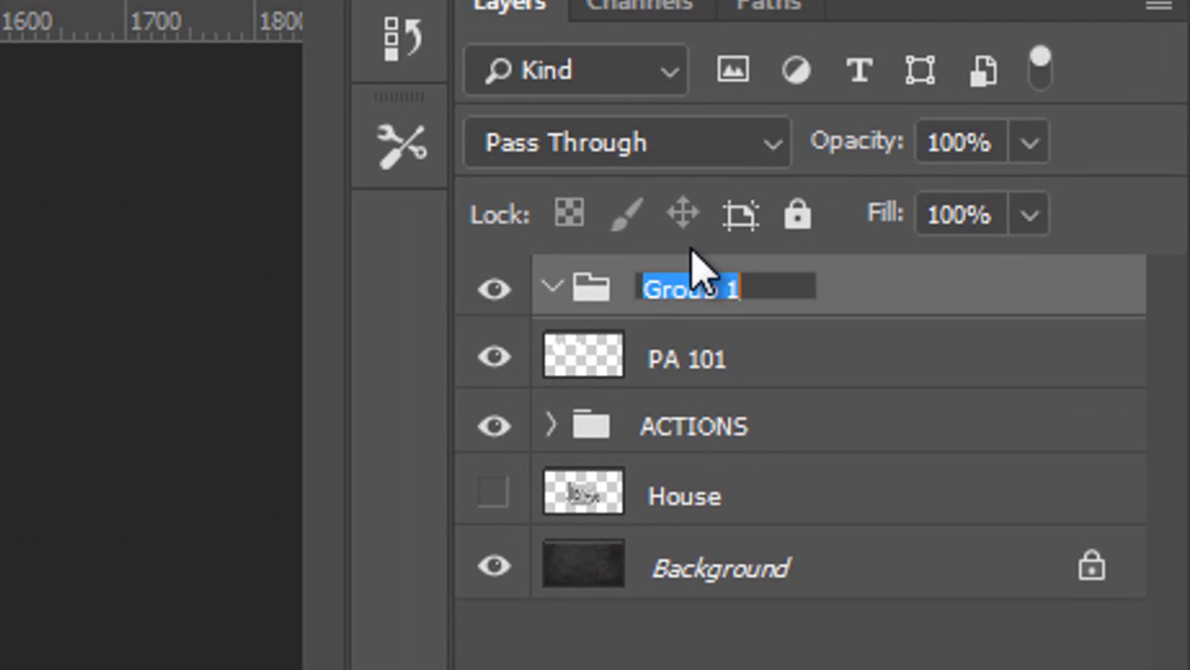
{"action": "type", "text": "TEXT"}
{"action": "key", "text": "Return"}
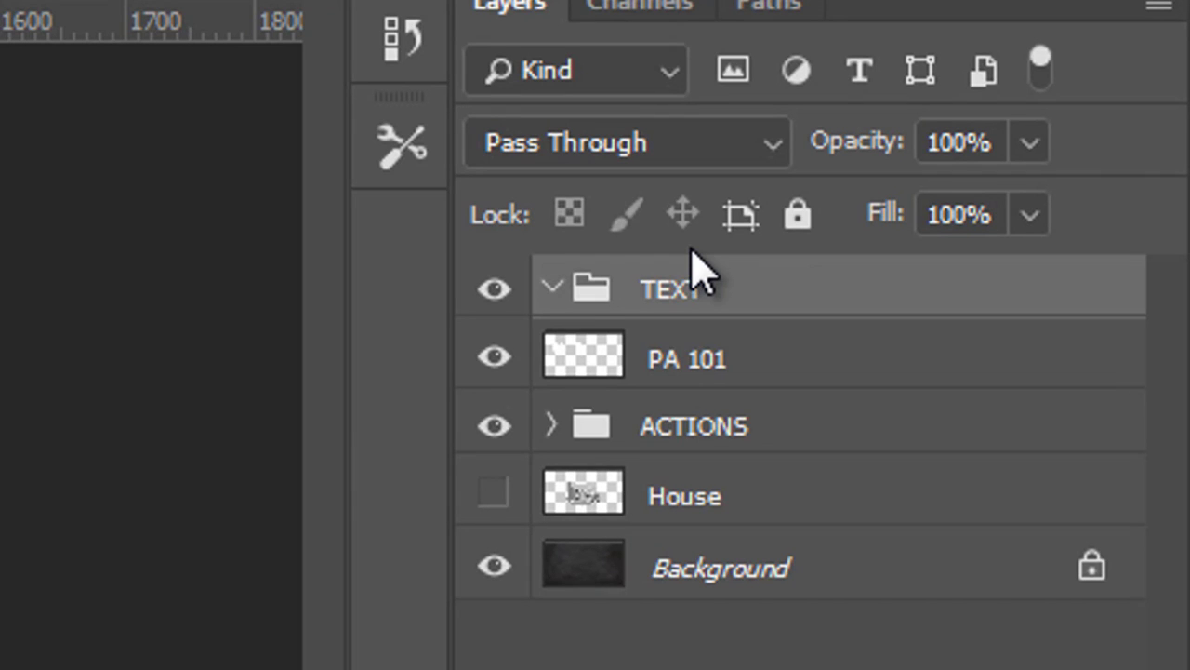
{"action": "left_click_drag", "start_coordinate": [579, 361], "coordinate": [607, 300]}
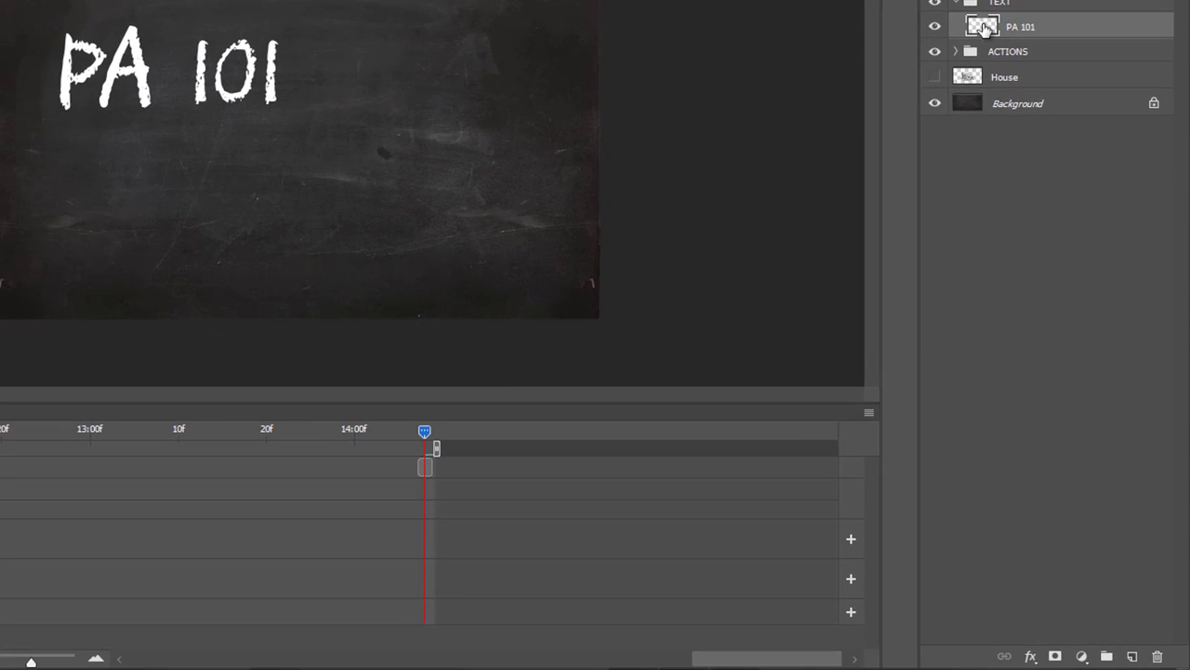
Duplicate PA 101 below itself, hide the original, and erase part of the final 1 on the copy.
{"action": "left_click_drag", "start_coordinate": [983, 26], "coordinate": [1136, 656]}
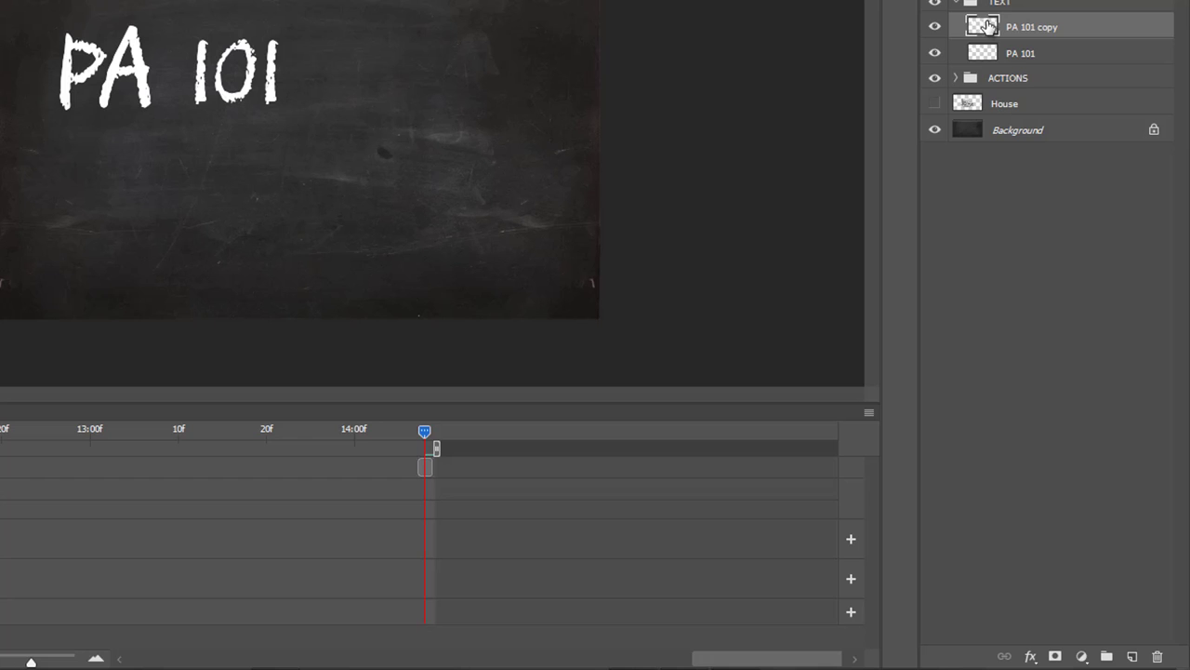
{"action": "left_click_drag", "start_coordinate": [982, 28], "coordinate": [1018, 66]}
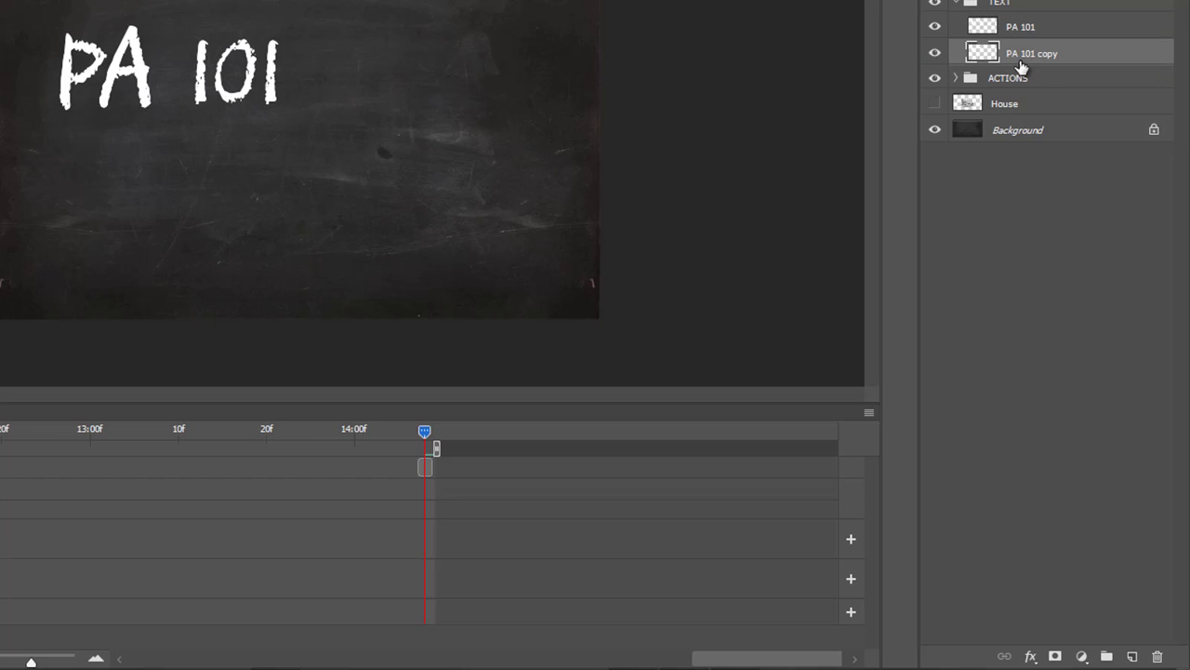
{"action": "left_click", "coordinate": [935, 27]}
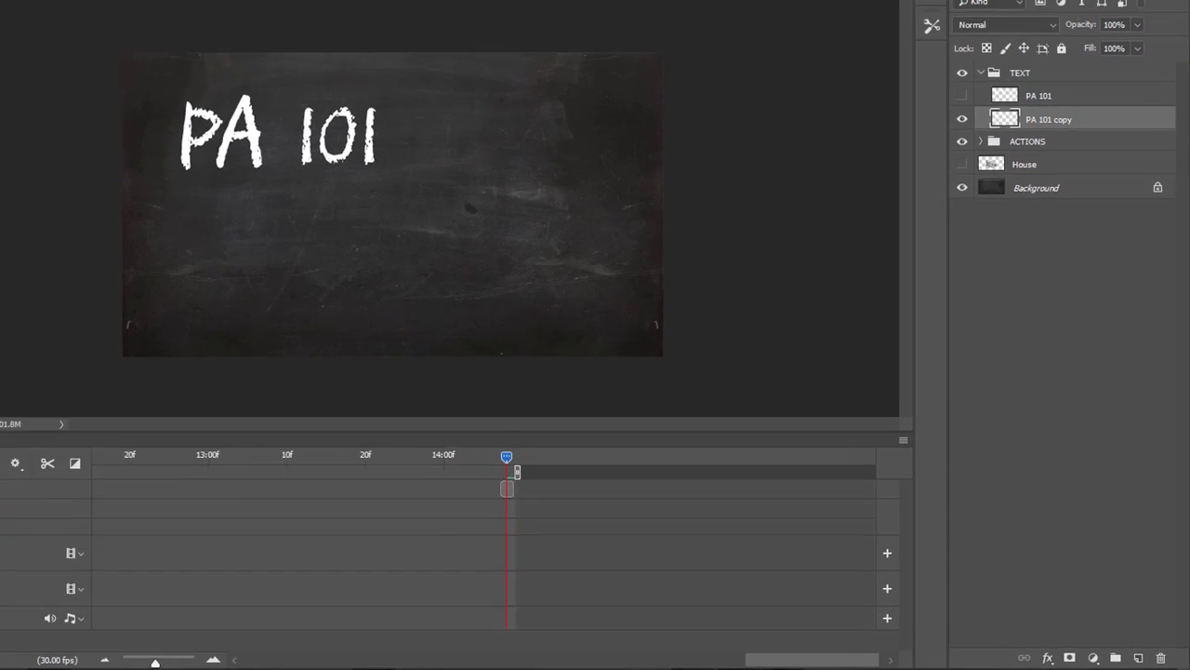
{"action": "key", "text": "e"}
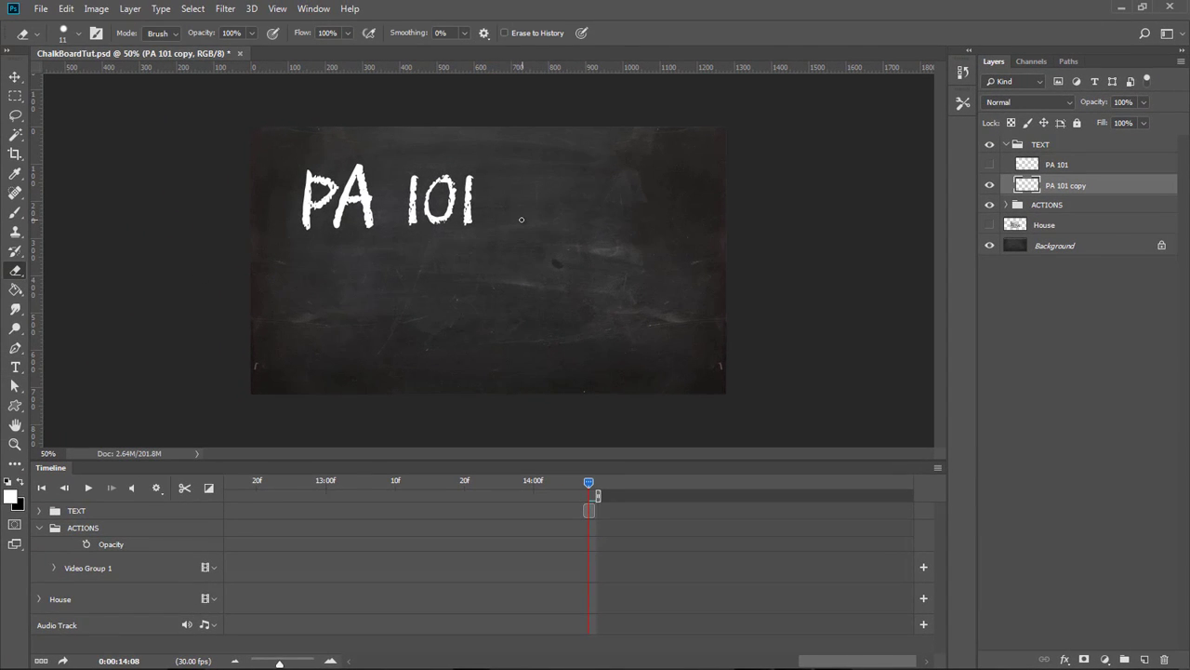
{"action": "left_click_drag", "start_coordinate": [513, 222], "coordinate": [518, 223]}
{"action": "left_click_drag", "start_coordinate": [473, 198], "coordinate": [467, 214]}
Duplicate the copy below itself as copy 2, hide the first copy, and erase the rest of the final 1.
{"action": "left_click_drag", "start_coordinate": [1027, 185], "coordinate": [1144, 660]}
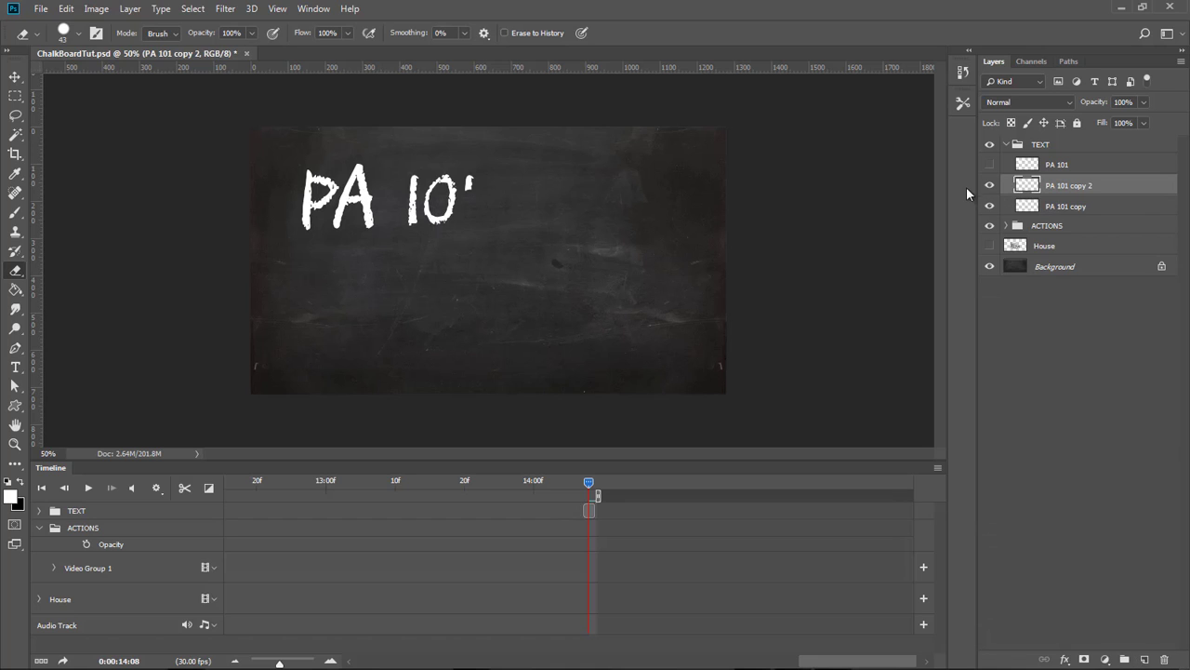
{"action": "left_click_drag", "start_coordinate": [1031, 187], "coordinate": [1034, 219]}
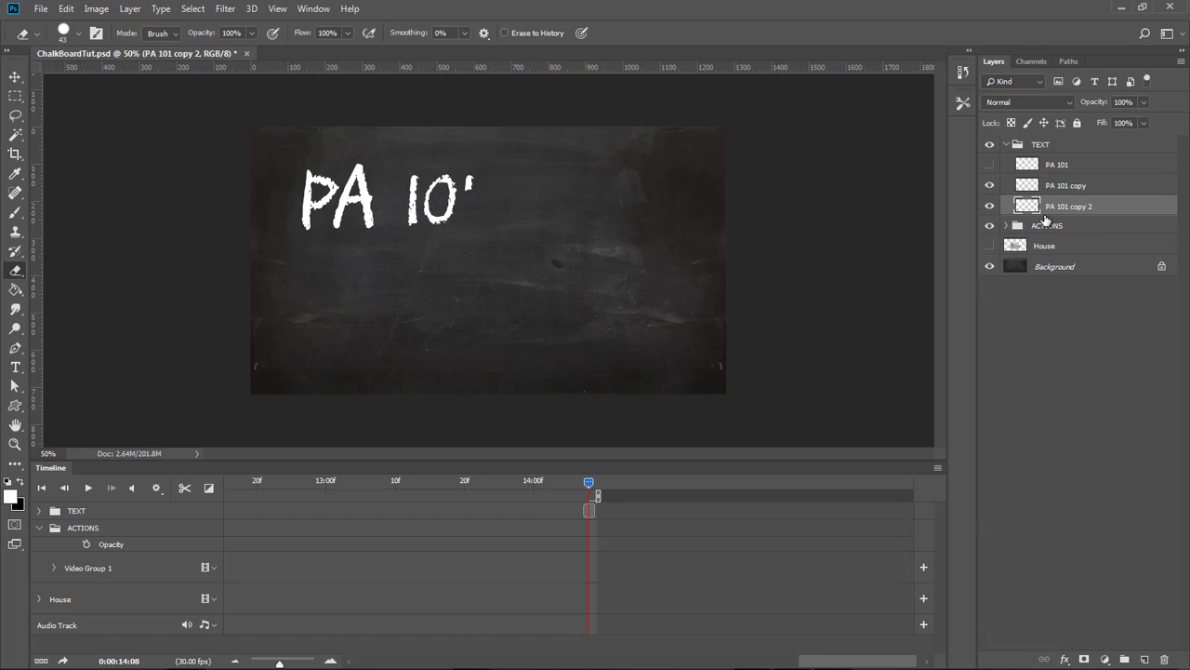
{"action": "left_click", "coordinate": [990, 185]}
{"action": "left_click_drag", "start_coordinate": [472, 173], "coordinate": [470, 182]}
Duplicate copy 2 below itself as copy 3 and make PA 101 and its first copy visible again.
{"action": "left_click_drag", "start_coordinate": [1024, 208], "coordinate": [1144, 659]}
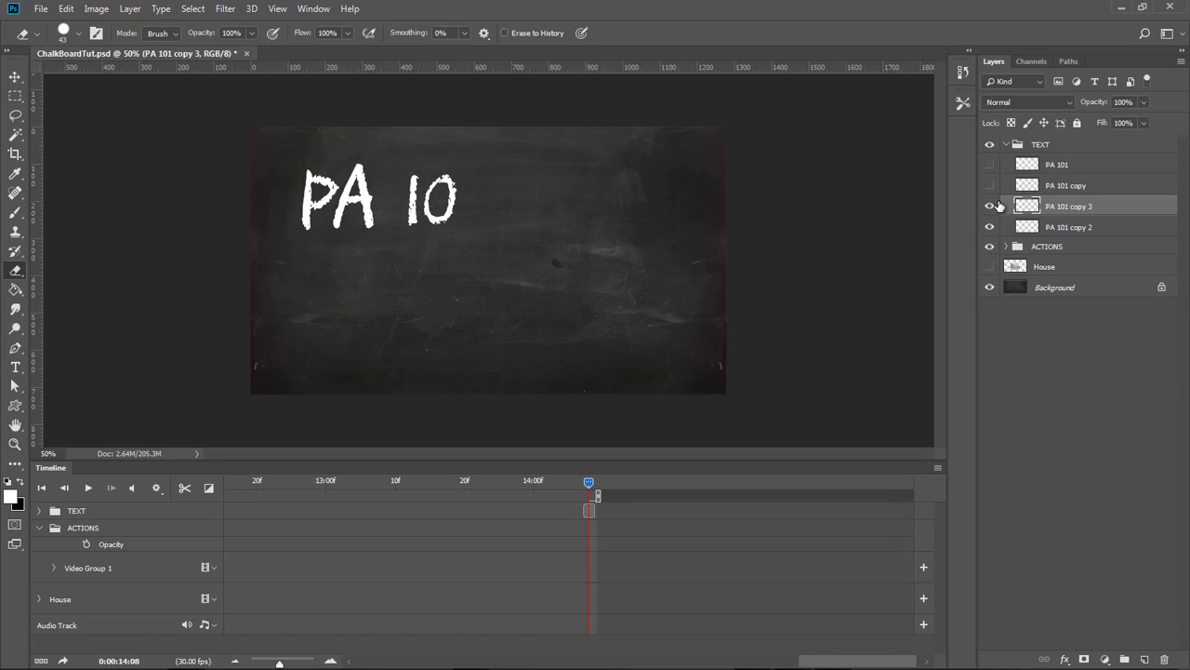
{"action": "left_click_drag", "start_coordinate": [1028, 206], "coordinate": [1028, 231]}
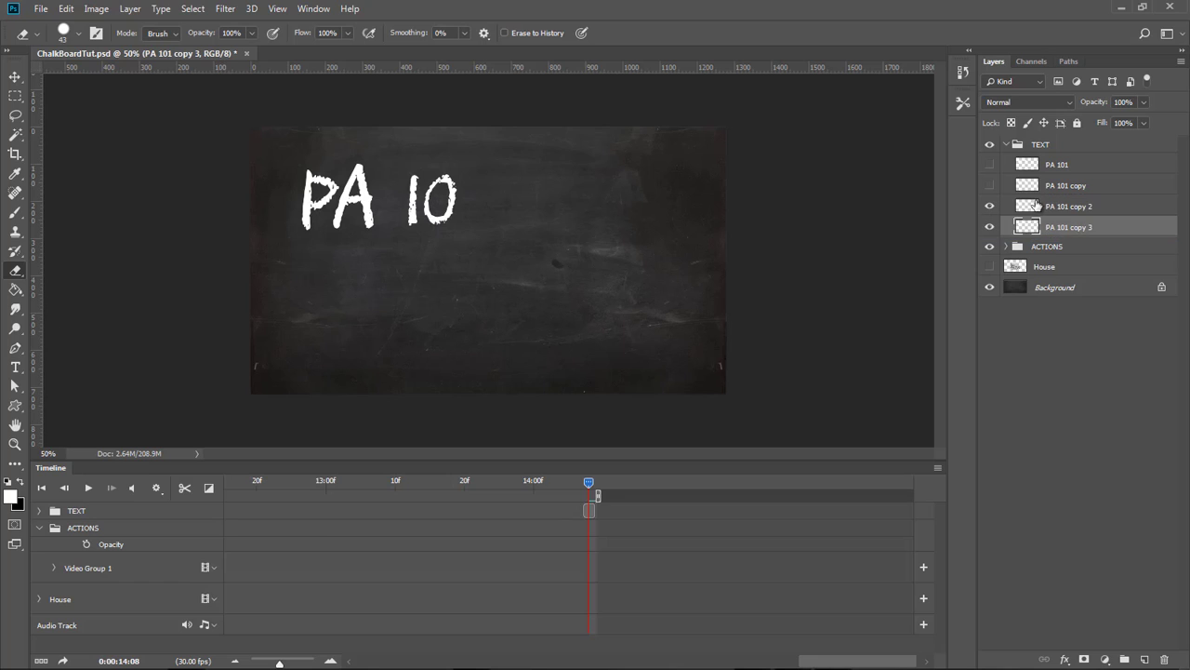
{"action": "left_click", "coordinate": [990, 185]}
{"action": "left_click", "coordinate": [989, 165]}
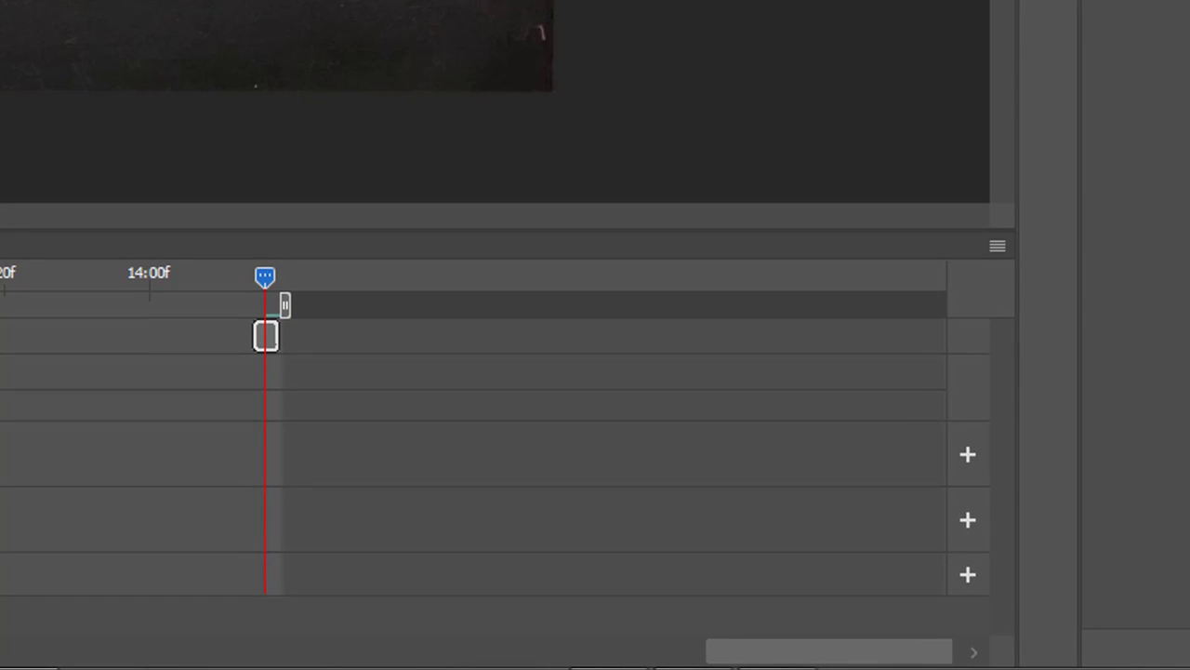
Arrange the four PA 101 layer clips one after another in a video group on the timeline.
{"action": "left_click", "coordinate": [38, 511]}
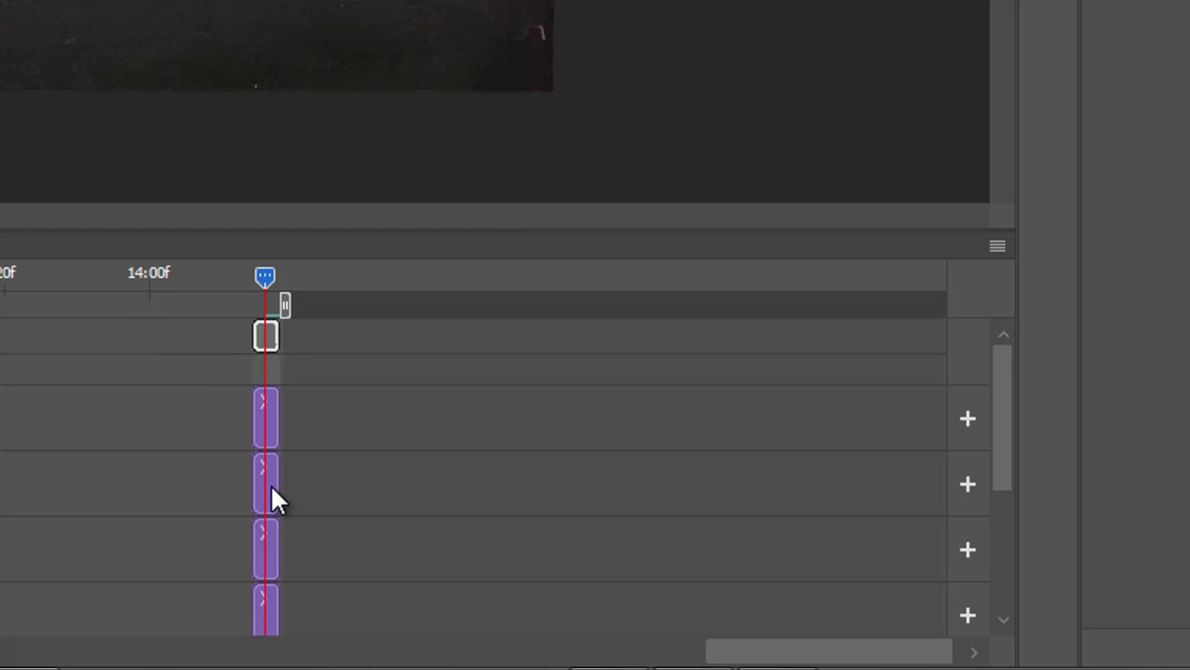
{"action": "left_click_drag", "start_coordinate": [270, 484], "coordinate": [235, 419]}
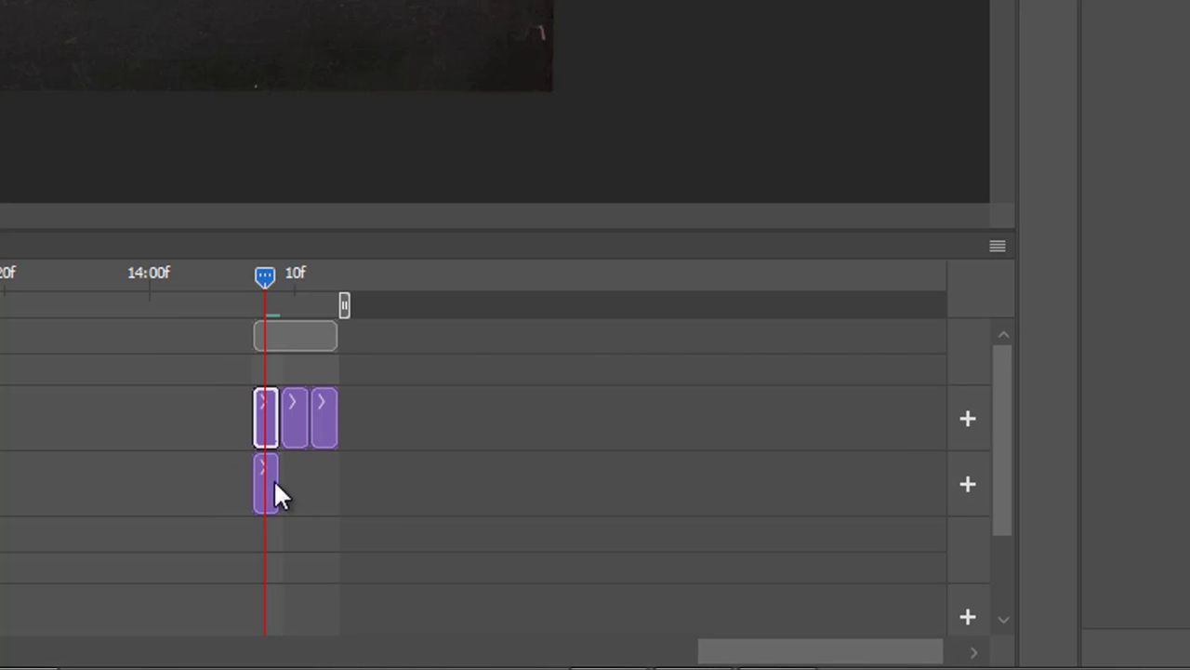
{"action": "left_click_drag", "start_coordinate": [267, 484], "coordinate": [234, 419]}
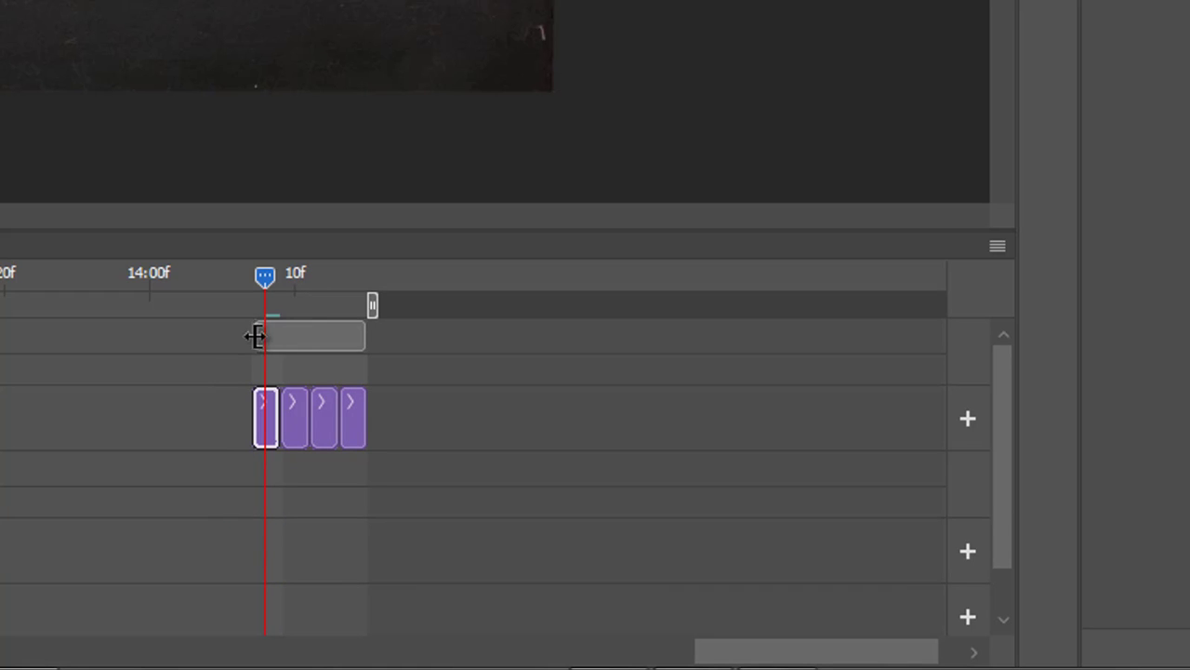
{"action": "left_click_drag", "start_coordinate": [266, 279], "coordinate": [295, 279]}
{"action": "left_click_drag", "start_coordinate": [310, 280], "coordinate": [268, 311]}
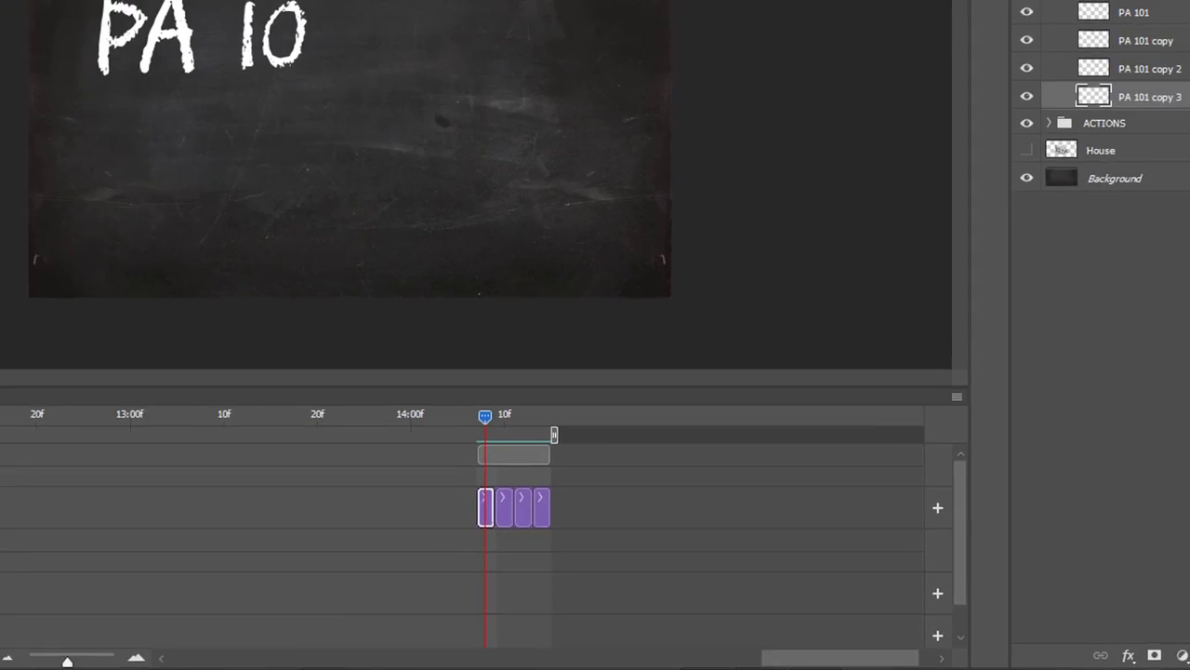
Erase the 0 gradually on copy 3 and on new duplicates copy 4 and copy 5, each placed below the previous.
{"action": "key", "text": "e"}
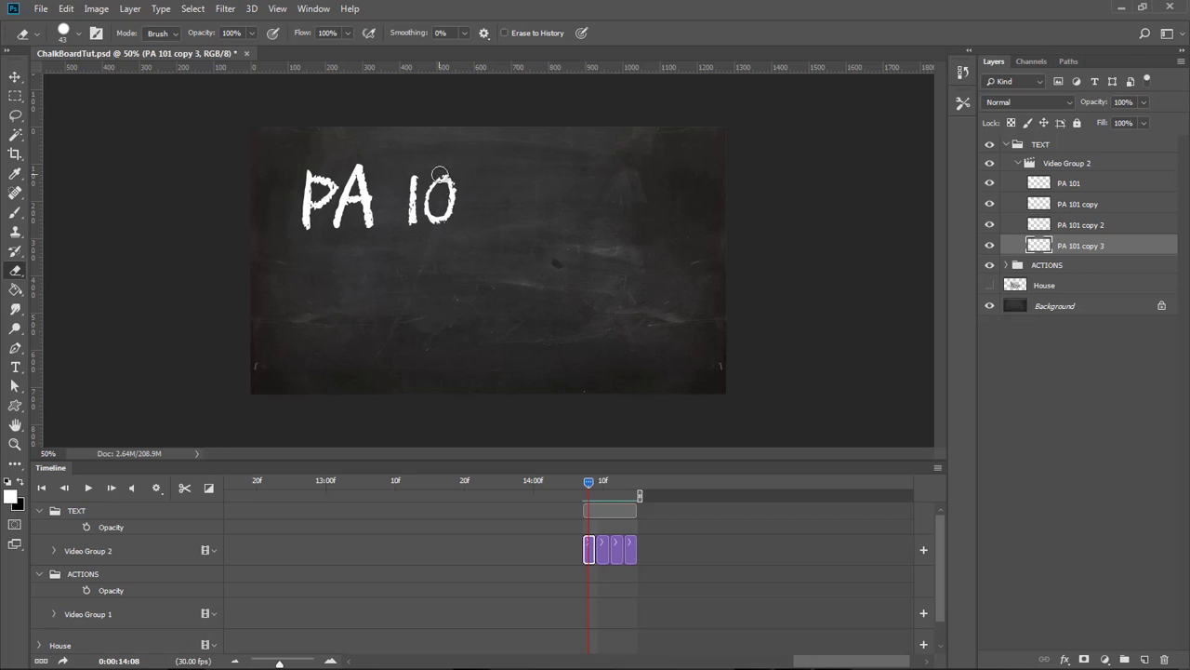
{"action": "mouse_move", "coordinate": [440, 174]}
{"action": "left_mouse_down"}
{"action": "mouse_move", "coordinate": [454, 181]}
{"action": "mouse_move", "coordinate": [453, 212]}
{"action": "mouse_move", "coordinate": [439, 229]}
{"action": "left_mouse_up"}
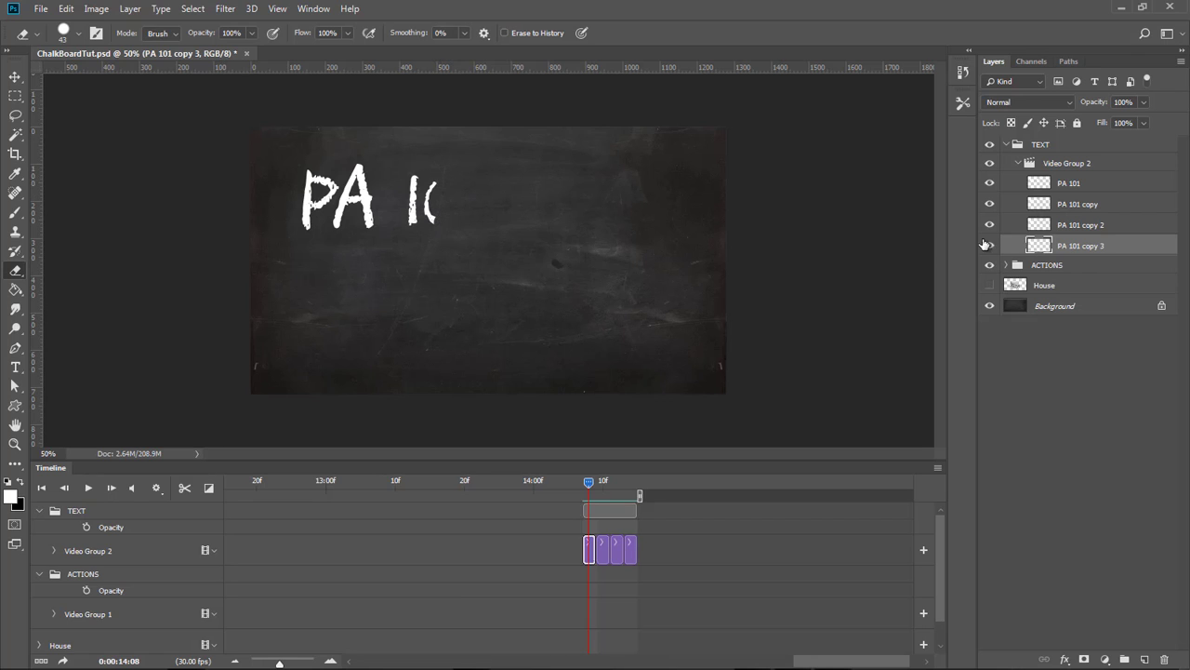
{"action": "left_click_drag", "start_coordinate": [1040, 249], "coordinate": [1145, 660]}
{"action": "left_click_drag", "start_coordinate": [1038, 247], "coordinate": [1054, 273]}
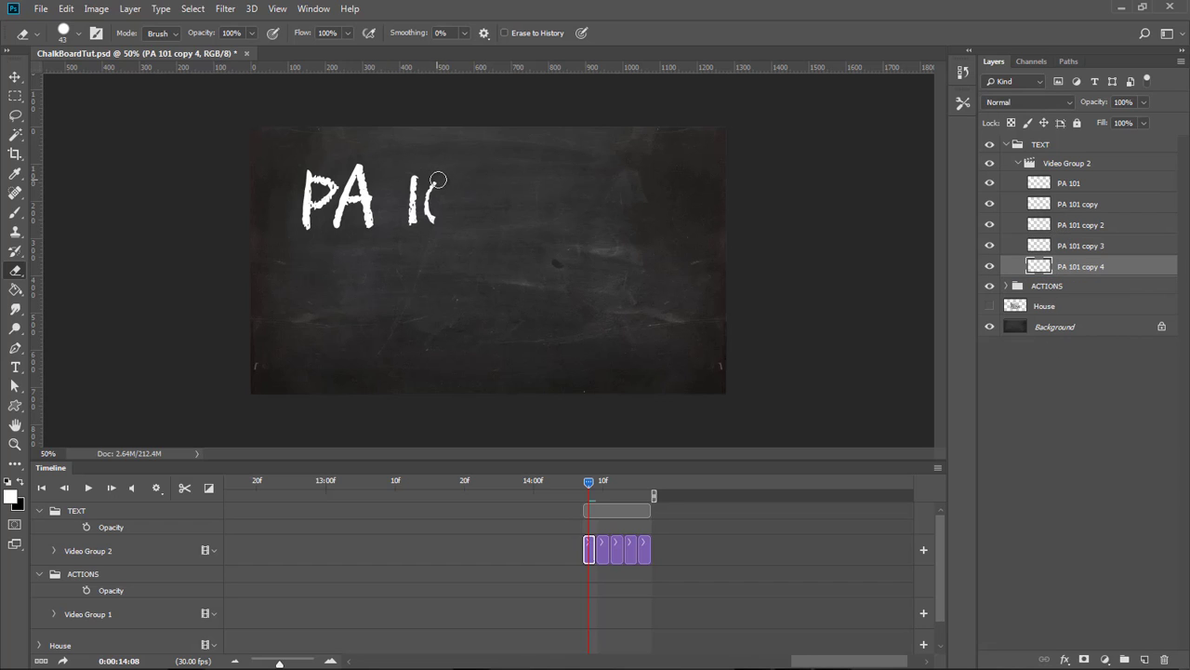
{"action": "left_click_drag", "start_coordinate": [434, 177], "coordinate": [439, 224]}
{"action": "left_click_drag", "start_coordinate": [1047, 270], "coordinate": [1145, 659]}
{"action": "left_click_drag", "start_coordinate": [1043, 267], "coordinate": [1043, 294]}
{"action": "left_click_drag", "start_coordinate": [413, 177], "coordinate": [412, 196]}
Keep duplicating each copy below itself and erasing more of the title through PA 101 copy 15 until nothing remains.
{"action": "left_click_drag", "start_coordinate": [1043, 287], "coordinate": [1145, 658]}
{"action": "mouse_move", "coordinate": [1043, 308]}
{"action": "left_mouse_down"}
{"action": "mouse_move", "coordinate": [1145, 658]}
{"action": "mouse_move", "coordinate": [1043, 337]}
{"action": "left_mouse_up"}
{"action": "left_click_drag", "start_coordinate": [1043, 329], "coordinate": [1144, 658]}
{"action": "left_click_drag", "start_coordinate": [1043, 349], "coordinate": [1145, 659]}
{"action": "mouse_move", "coordinate": [1039, 350]}
{"action": "left_mouse_down"}
{"action": "mouse_move", "coordinate": [1014, 376]}
{"action": "mouse_move", "coordinate": [1041, 364]}
{"action": "left_mouse_up"}
{"action": "left_click_drag", "start_coordinate": [1043, 371], "coordinate": [1145, 658]}
{"action": "left_click_drag", "start_coordinate": [1043, 391], "coordinate": [1145, 658]}
{"action": "mouse_move", "coordinate": [1042, 412]}
{"action": "left_mouse_down"}
{"action": "mouse_move", "coordinate": [1144, 658]}
{"action": "mouse_move", "coordinate": [1042, 440]}
{"action": "left_mouse_up"}
{"action": "left_click_drag", "start_coordinate": [1043, 434], "coordinate": [1145, 659]}
{"action": "left_click_drag", "start_coordinate": [1042, 454], "coordinate": [1145, 659]}
{"action": "mouse_move", "coordinate": [1043, 475]}
{"action": "left_mouse_down"}
{"action": "mouse_move", "coordinate": [1140, 624]}
{"action": "mouse_move", "coordinate": [1144, 659]}
{"action": "left_mouse_up"}
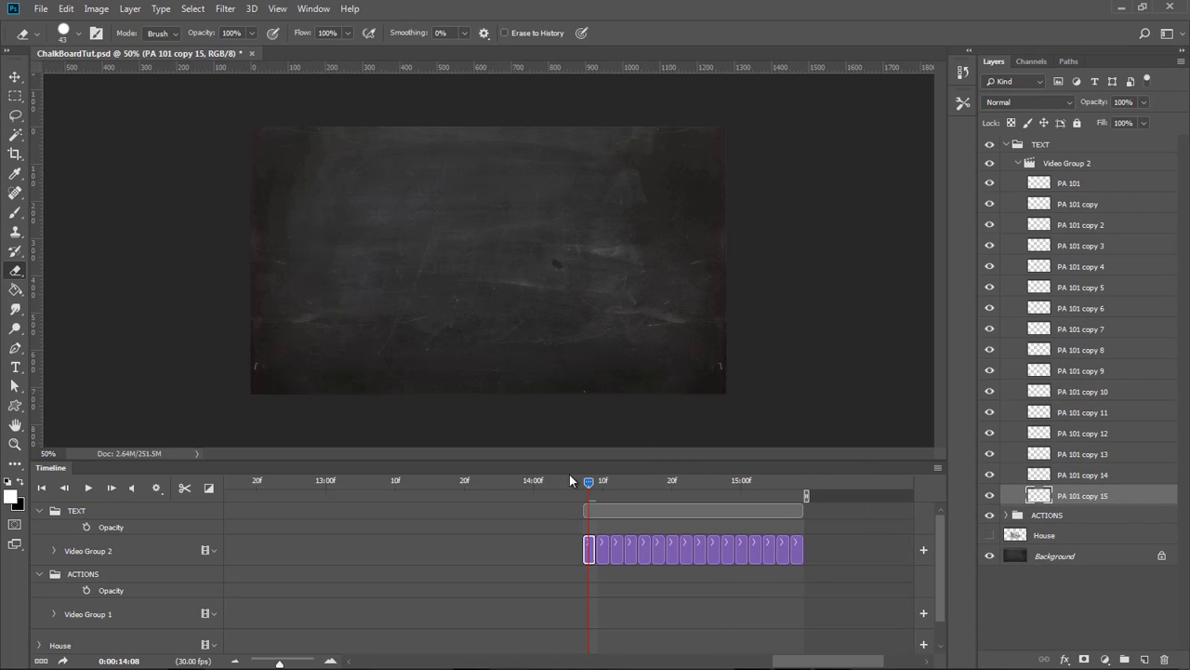
Preview the house and title animation on the timeline from the start.
{"action": "mouse_move", "coordinate": [590, 480]}
{"action": "left_mouse_down"}
{"action": "mouse_move", "coordinate": [737, 483]}
{"action": "mouse_move", "coordinate": [589, 491]}
{"action": "left_mouse_up"}
{"action": "left_click", "coordinate": [89, 490]}
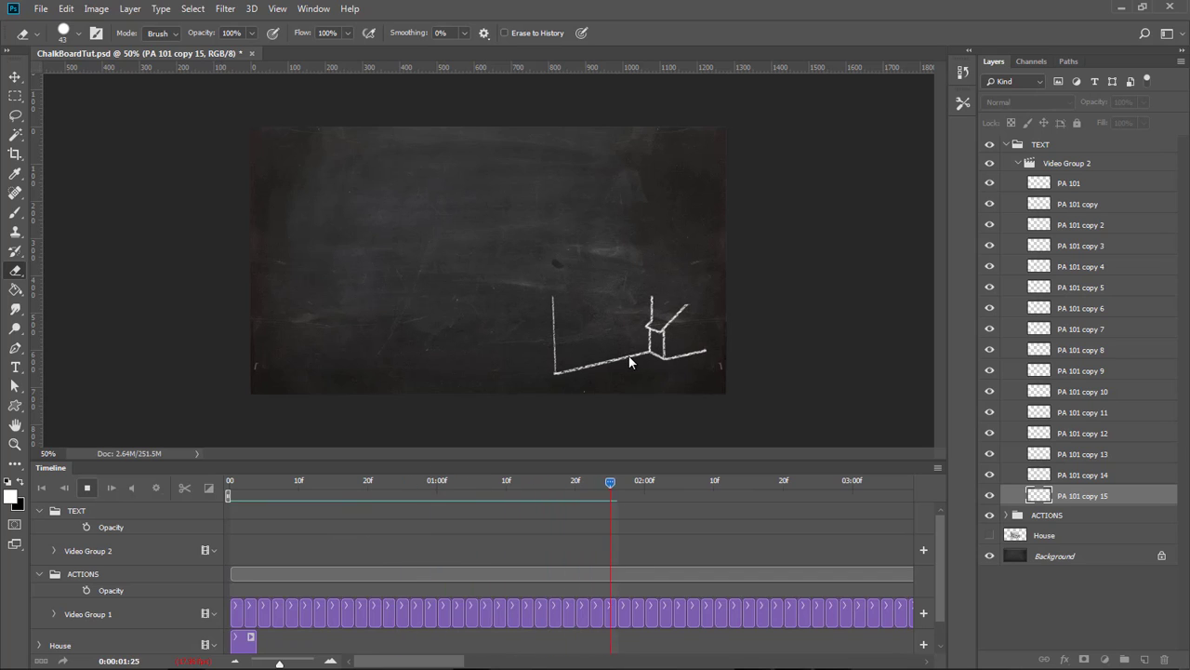
{"action": "left_click", "coordinate": [88, 490]}
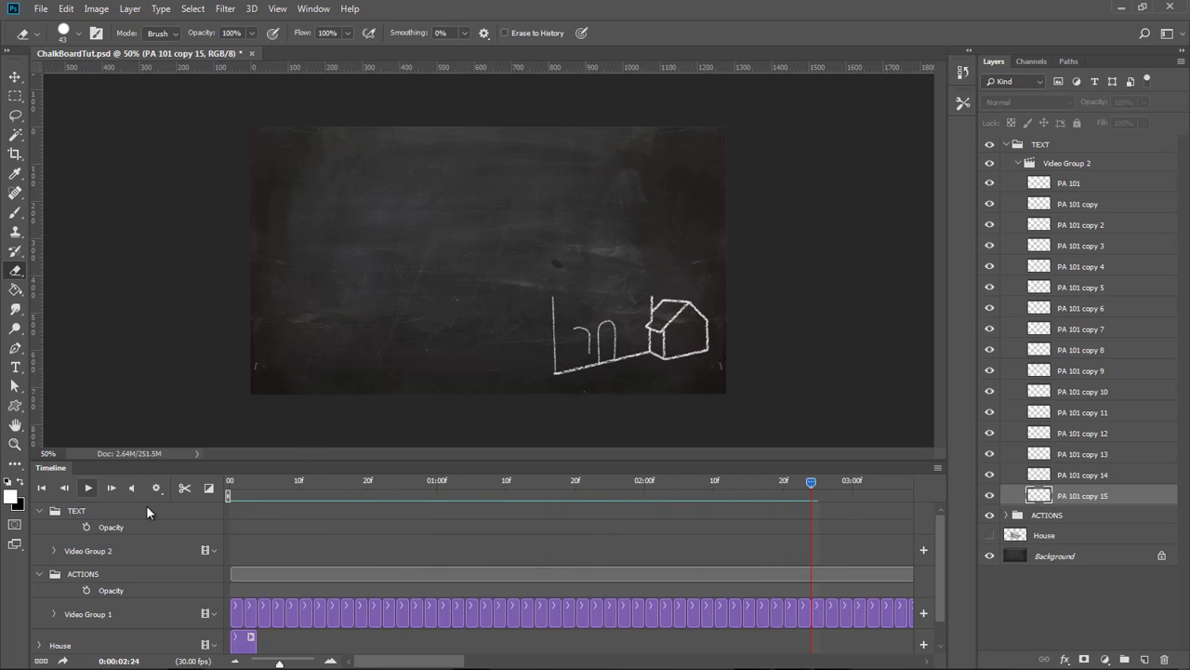
Slide the TEXT group's PA 101 clips earlier so the title starts near the end of the house drawing.
{"action": "left_click", "coordinate": [237, 663]}
{"action": "left_click", "coordinate": [237, 662]}
{"action": "left_click", "coordinate": [236, 662]}
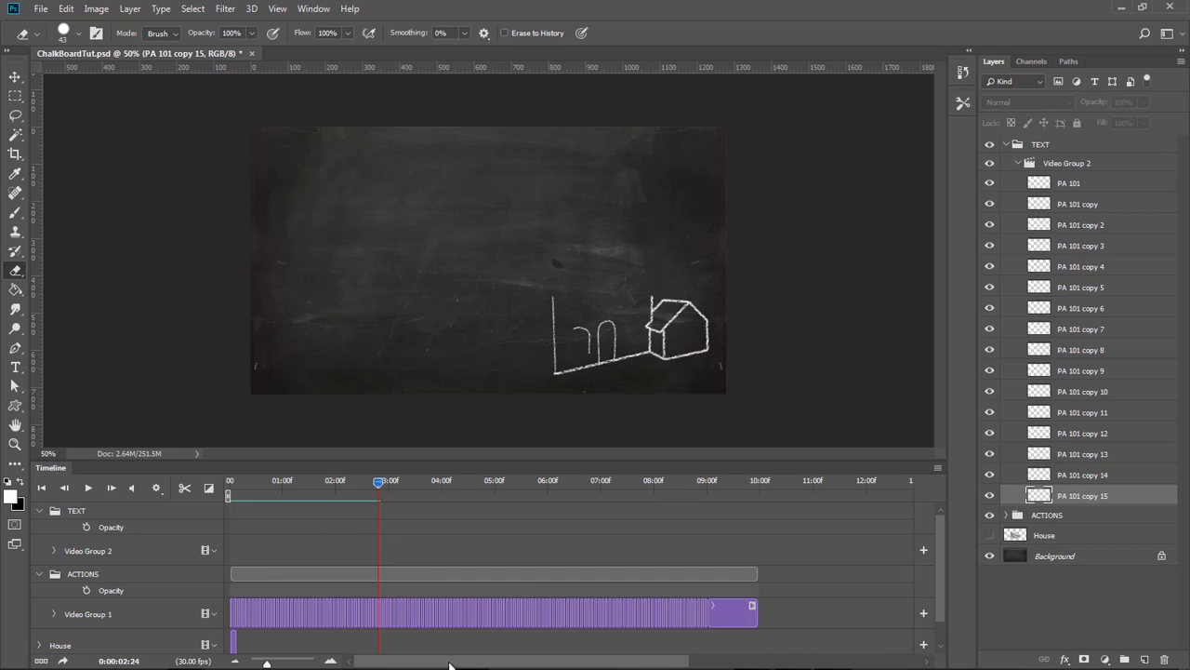
{"action": "left_click_drag", "start_coordinate": [449, 664], "coordinate": [654, 660]}
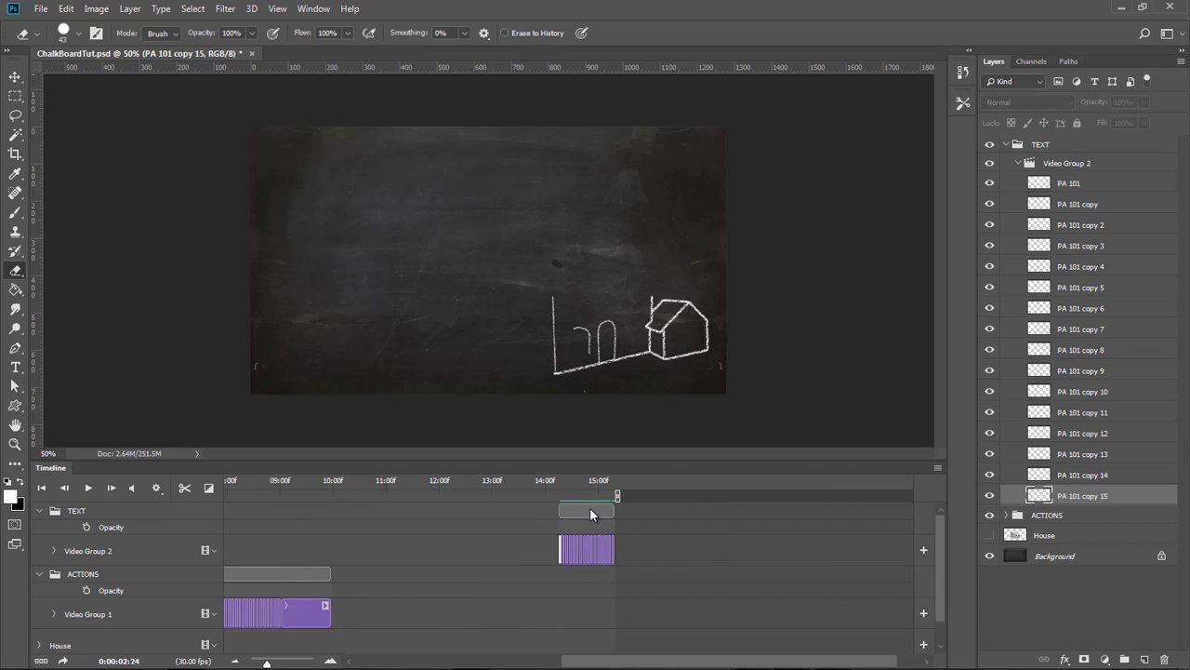
{"action": "left_click_drag", "start_coordinate": [591, 514], "coordinate": [288, 515]}
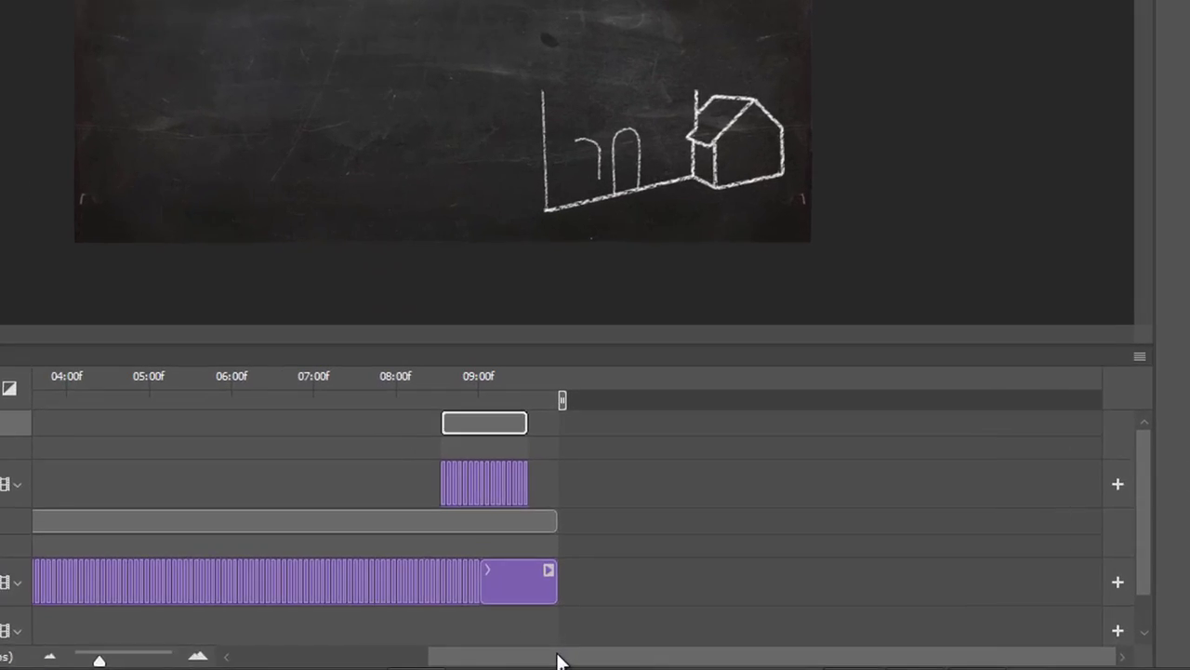
{"action": "left_click_drag", "start_coordinate": [558, 661], "coordinate": [424, 662]}
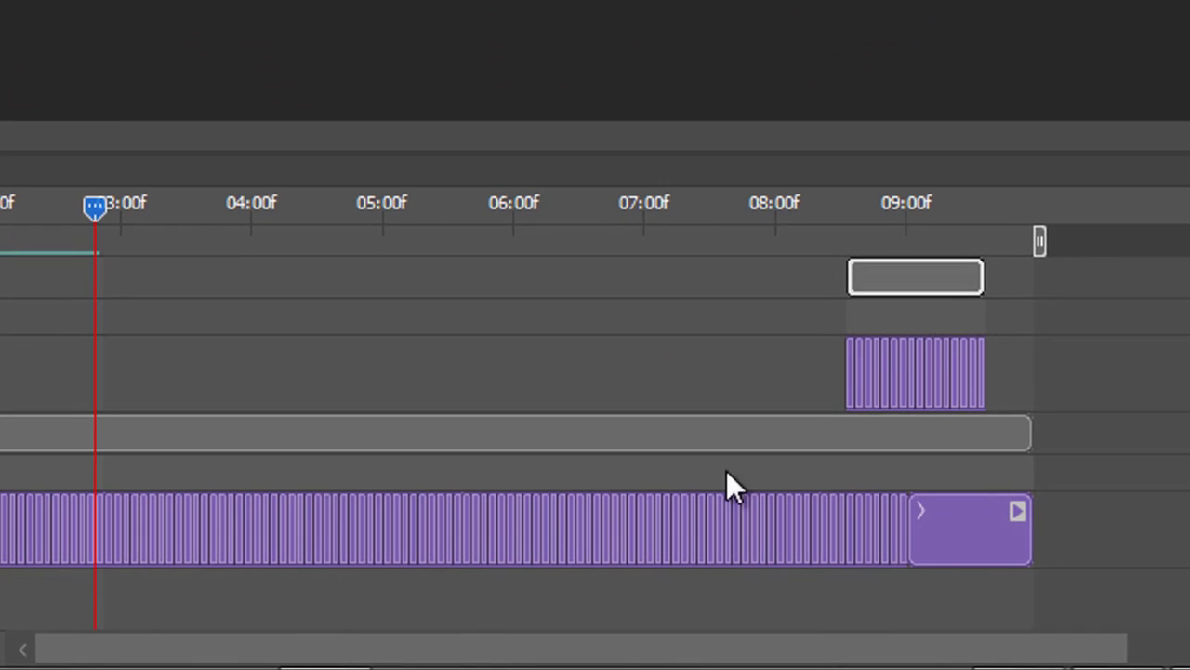
{"action": "left_click_drag", "start_coordinate": [940, 284], "coordinate": [804, 279]}
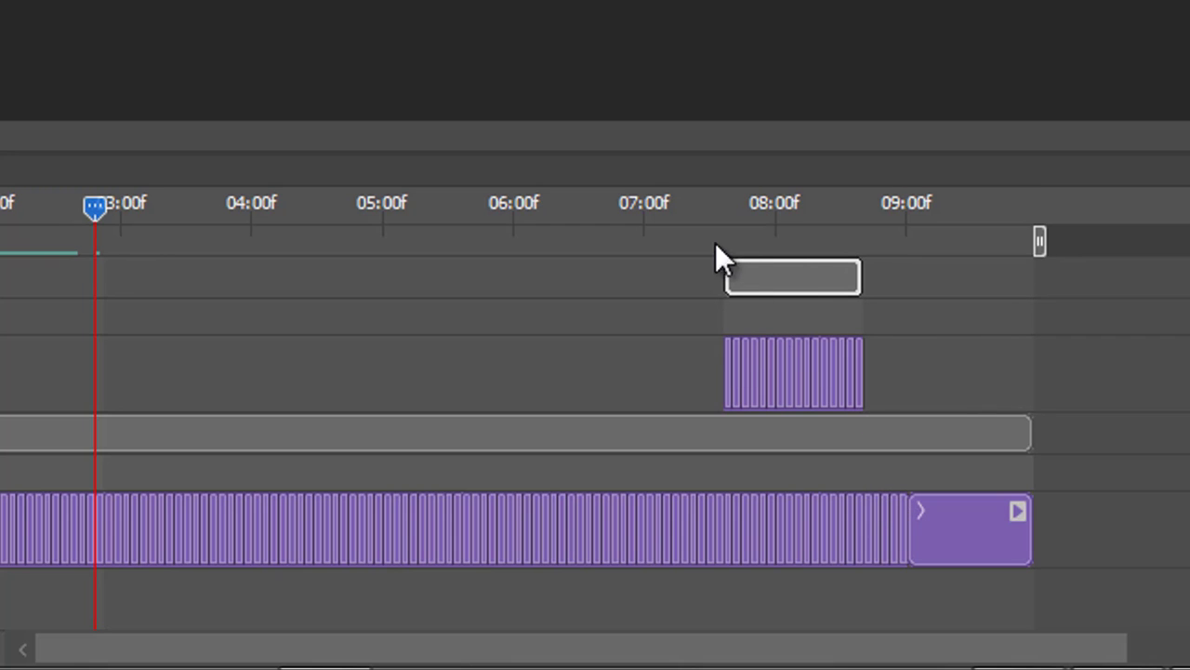
{"action": "left_click_drag", "start_coordinate": [687, 202], "coordinate": [536, 203]}
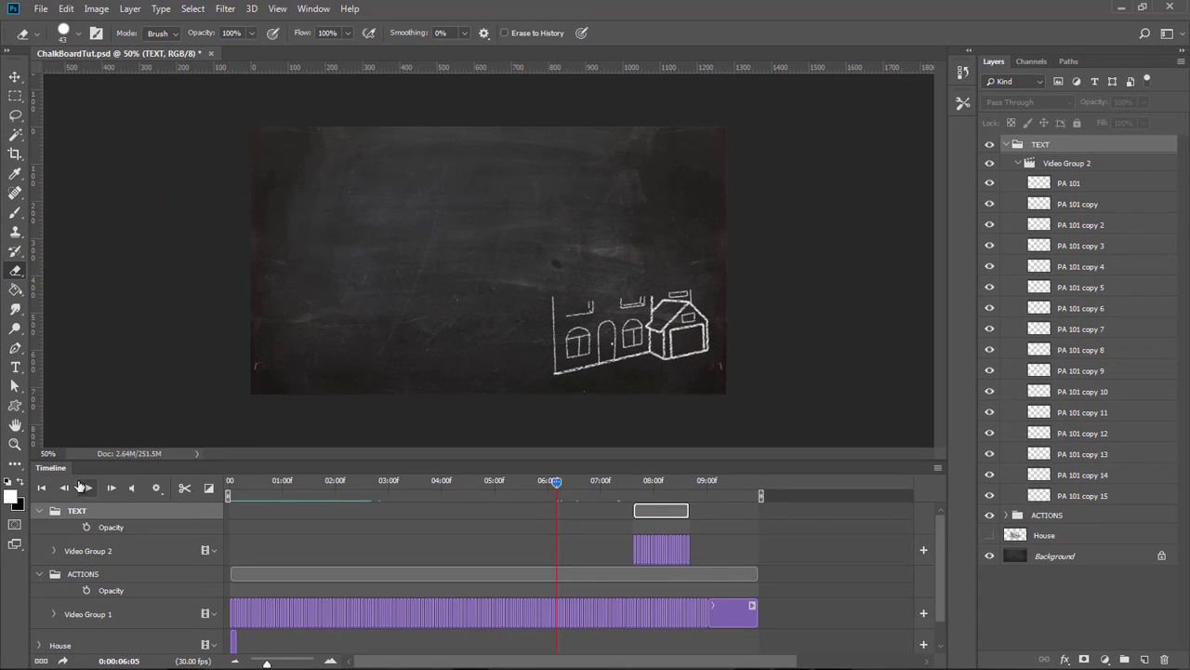
Extend the last PA 101 clip so it ends together with the Trace copy clip at the end of the timeline.
{"action": "left_click", "coordinate": [89, 490]}
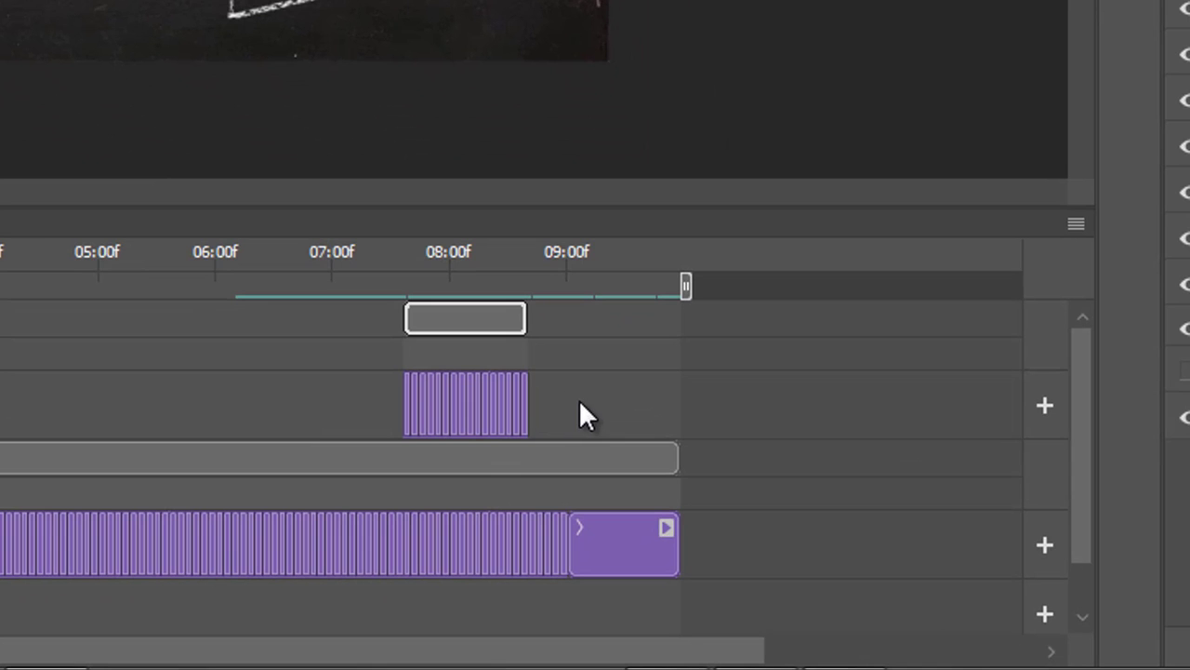
{"action": "left_click_drag", "start_coordinate": [0, 651], "coordinate": [766, 664]}
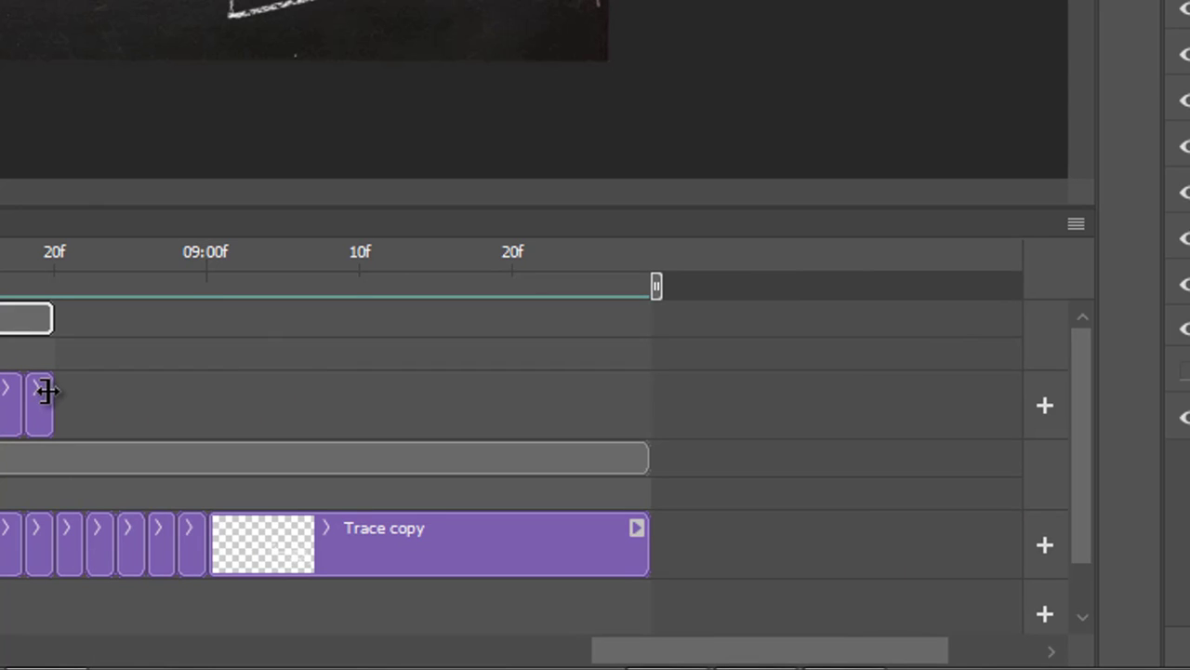
{"action": "left_click_drag", "start_coordinate": [48, 391], "coordinate": [651, 404]}
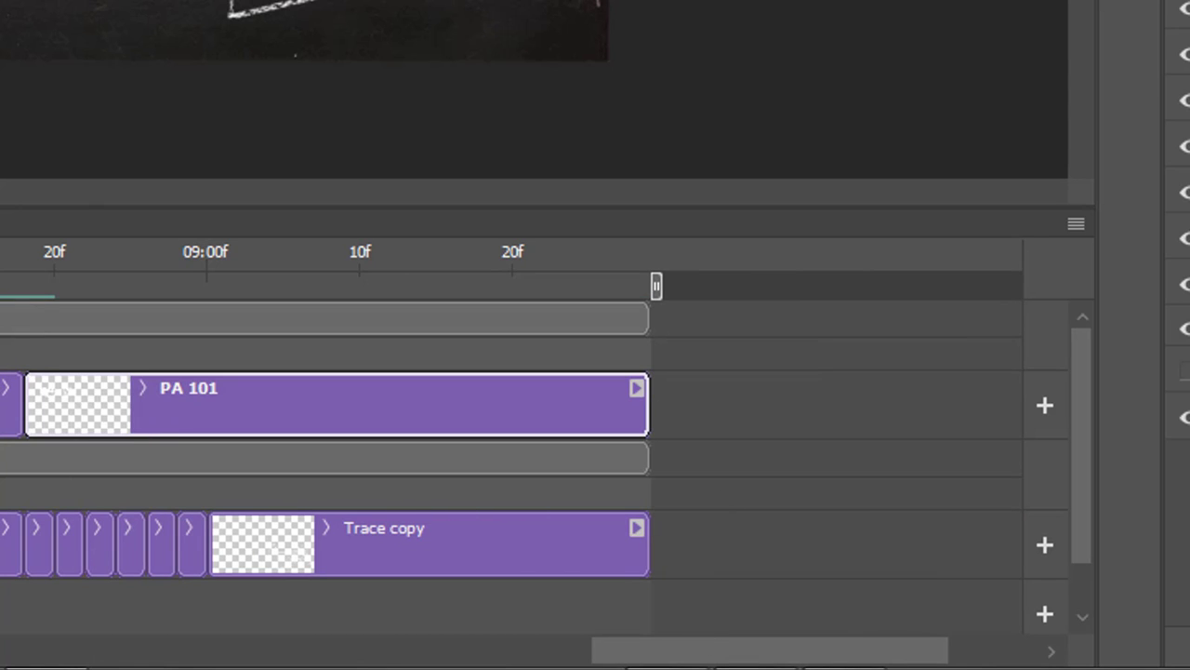
{"action": "left_click_drag", "start_coordinate": [287, 662], "coordinate": [262, 662]}
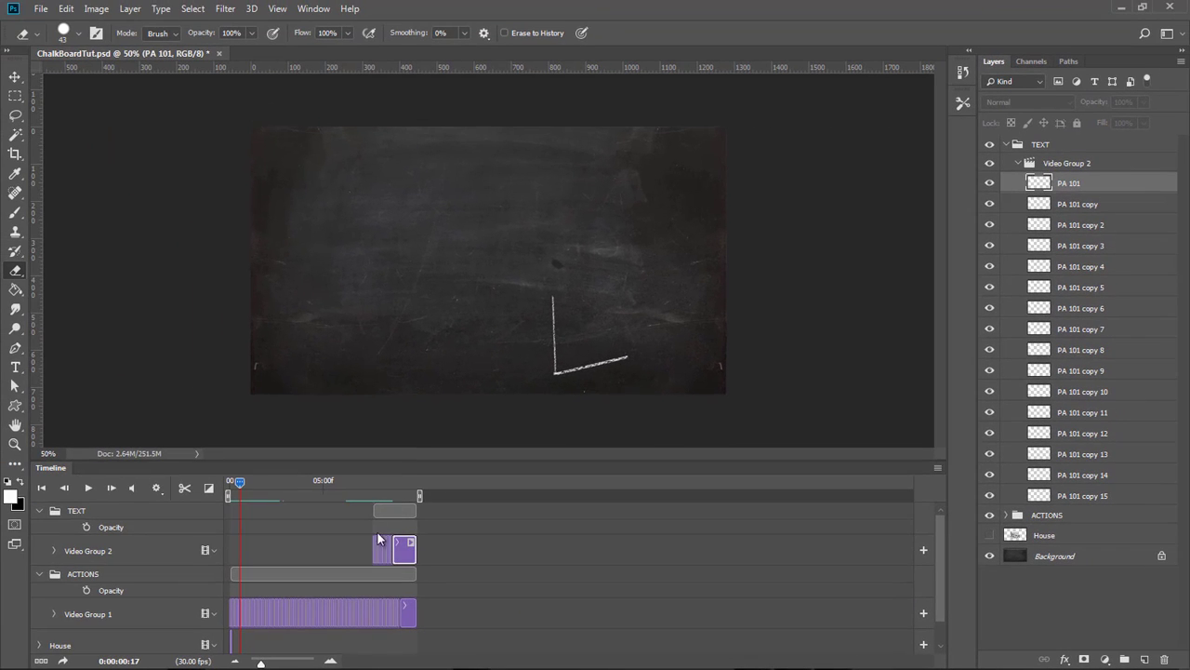
Scrub and play the timeline to check the title drawing on after the house.
{"action": "left_click", "coordinate": [331, 663]}
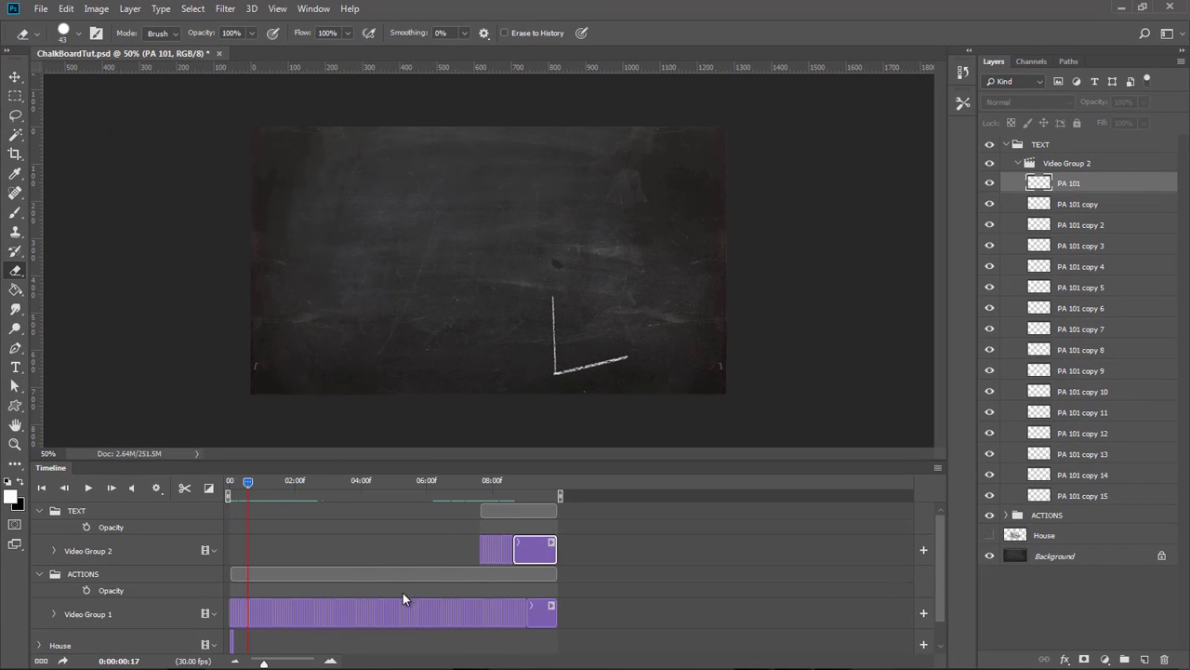
{"action": "left_click", "coordinate": [444, 484]}
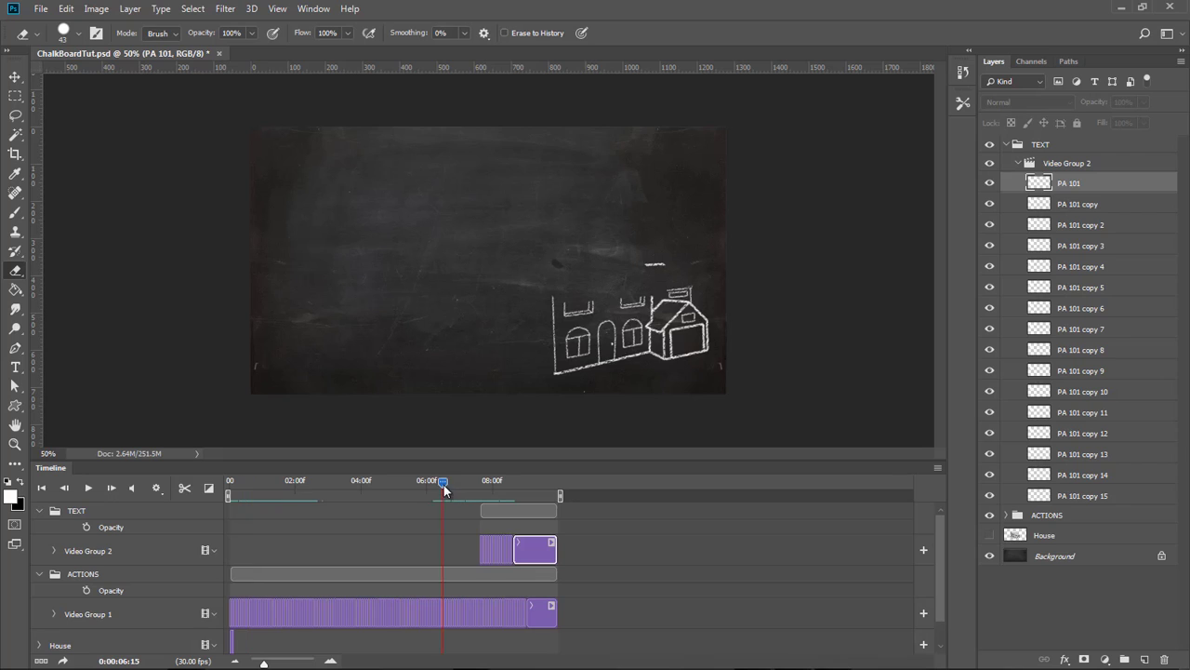
{"action": "left_click", "coordinate": [87, 489]}
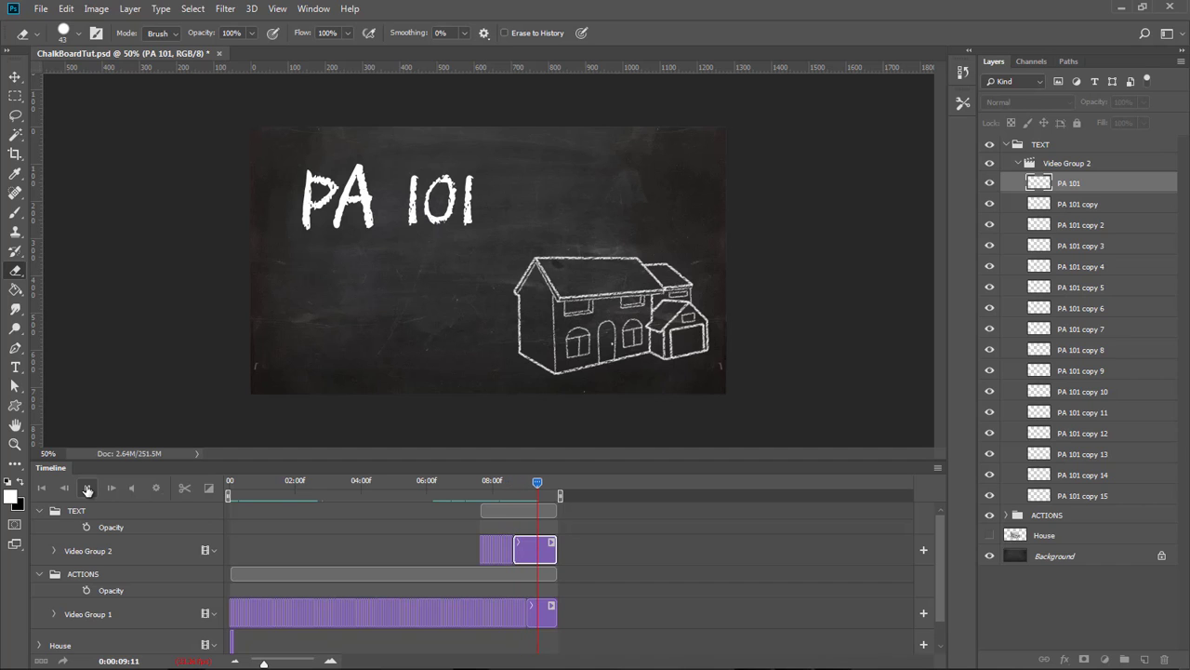
{"action": "left_click", "coordinate": [90, 489]}
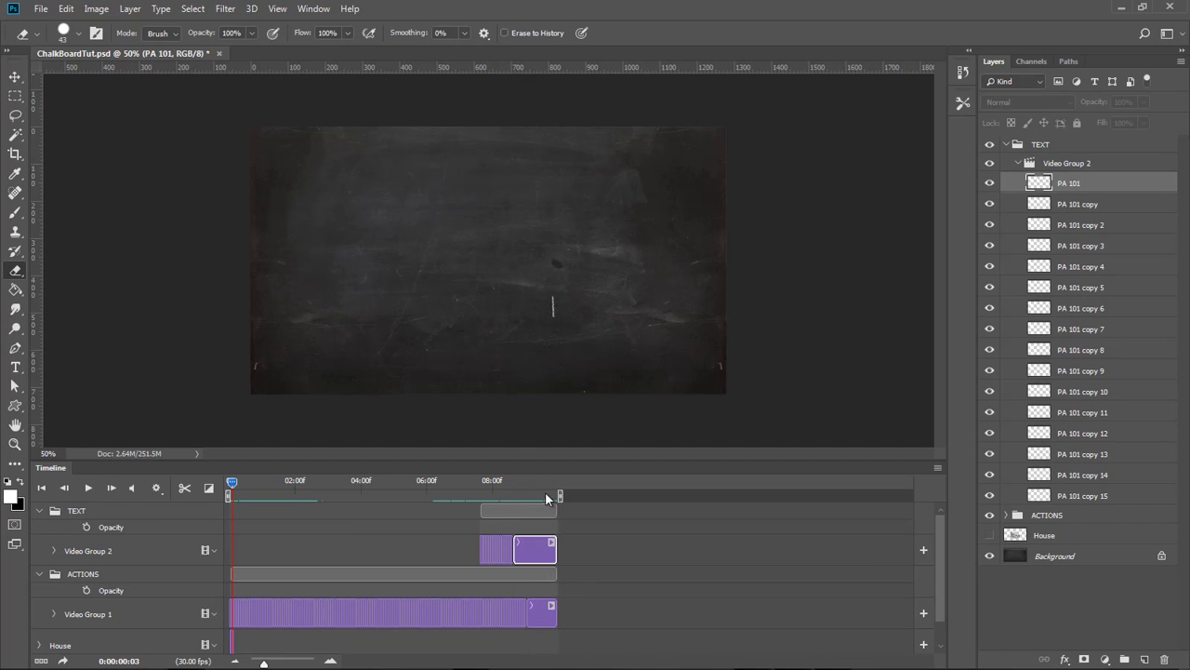
{"action": "left_click", "coordinate": [520, 485]}
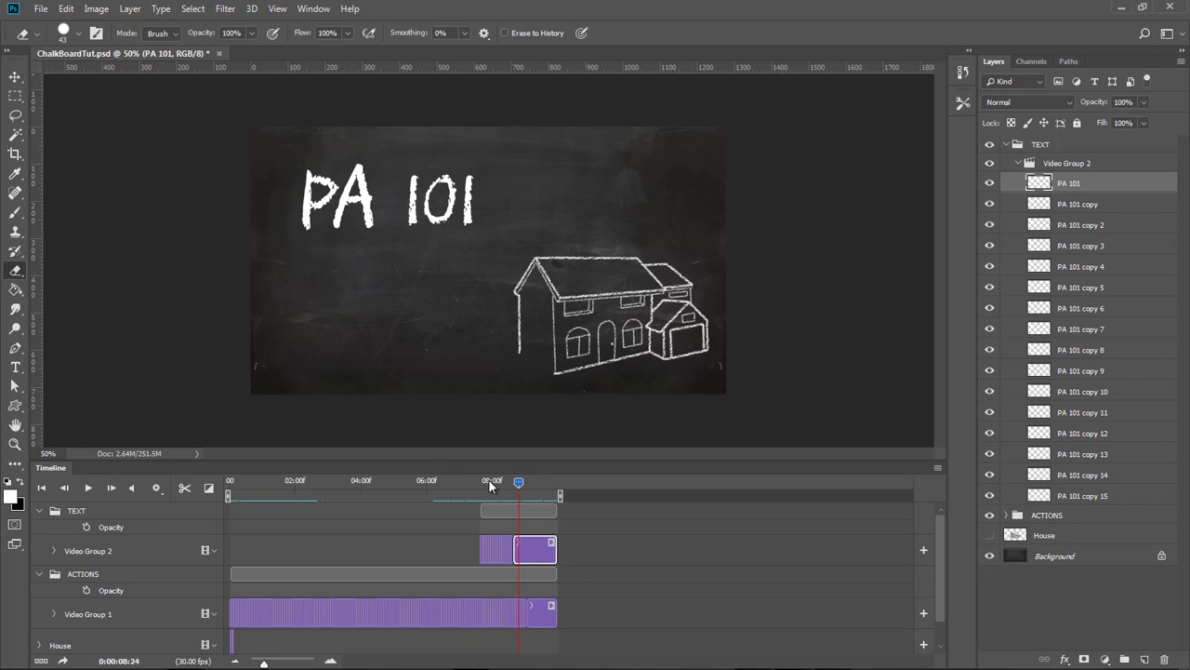
{"action": "left_click_drag", "start_coordinate": [533, 482], "coordinate": [536, 483]}
Open the Render Video dialog for ChalkBoardTut.mp4 as H.264 at 30 fps, then cancel it.
{"action": "left_click", "coordinate": [1020, 165]}
{"action": "left_click", "coordinate": [1019, 163]}
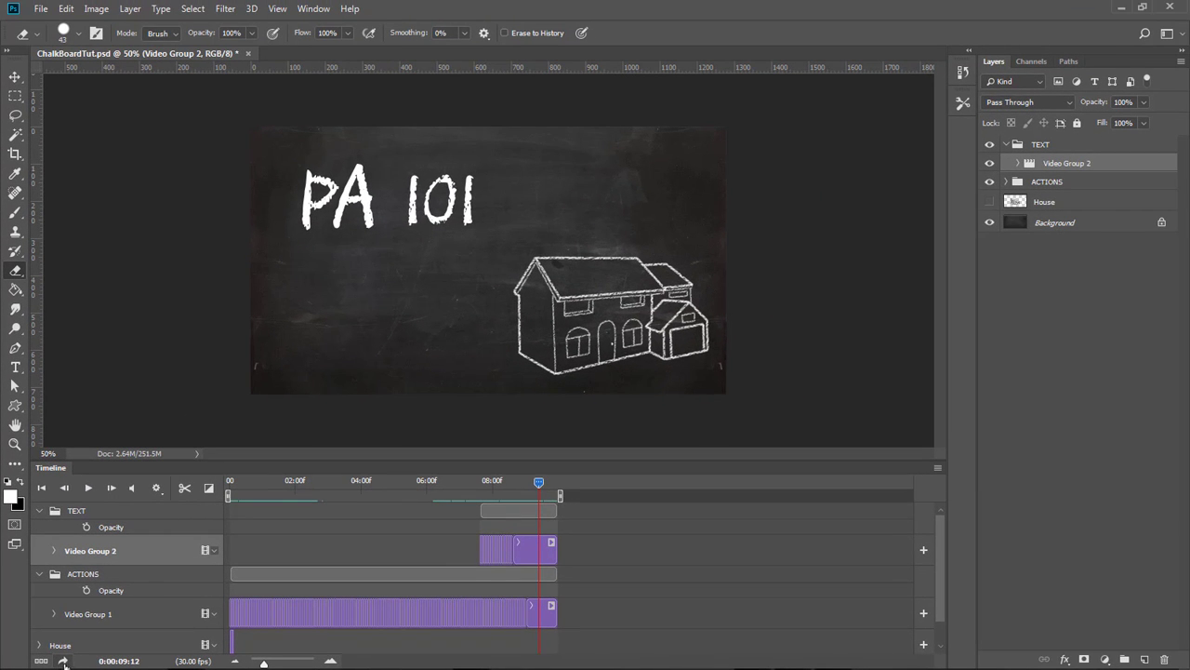
{"action": "left_click", "coordinate": [62, 661]}
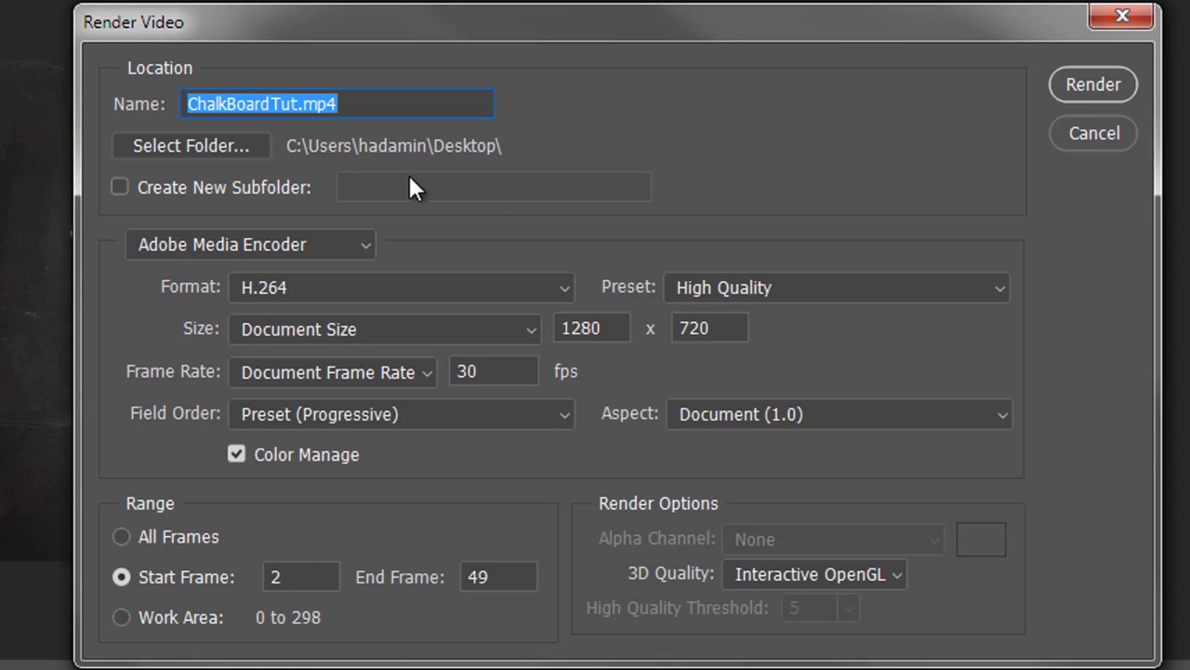
{"action": "left_click_drag", "start_coordinate": [494, 372], "coordinate": [450, 372]}
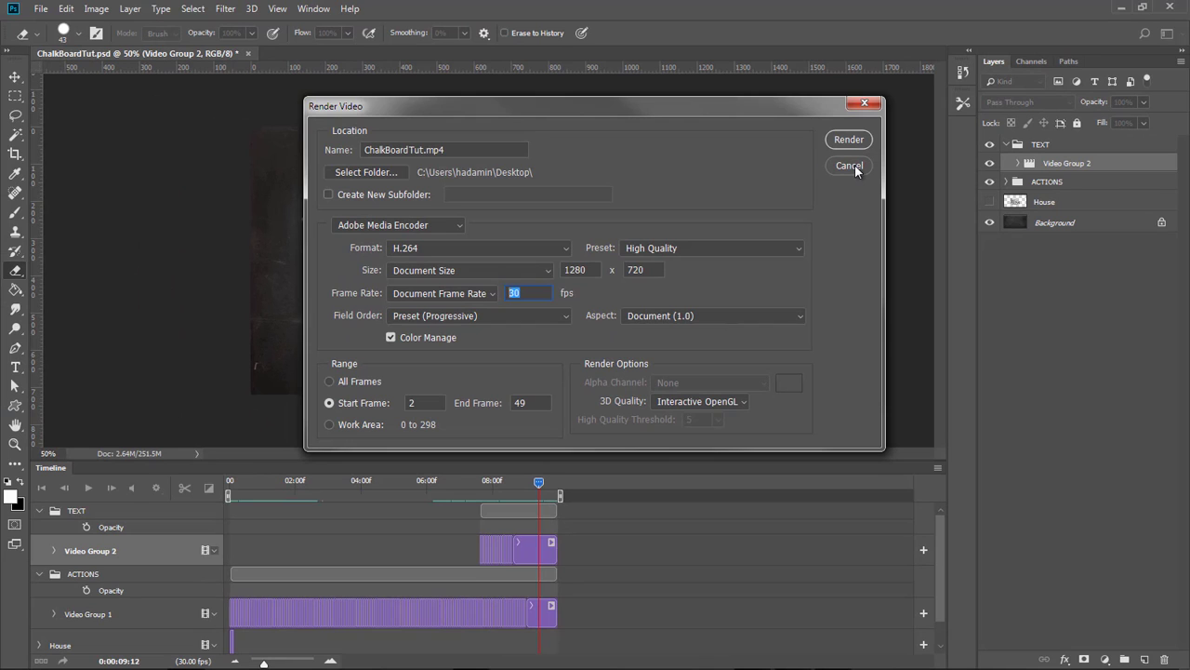
{"action": "left_click", "coordinate": [849, 167]}
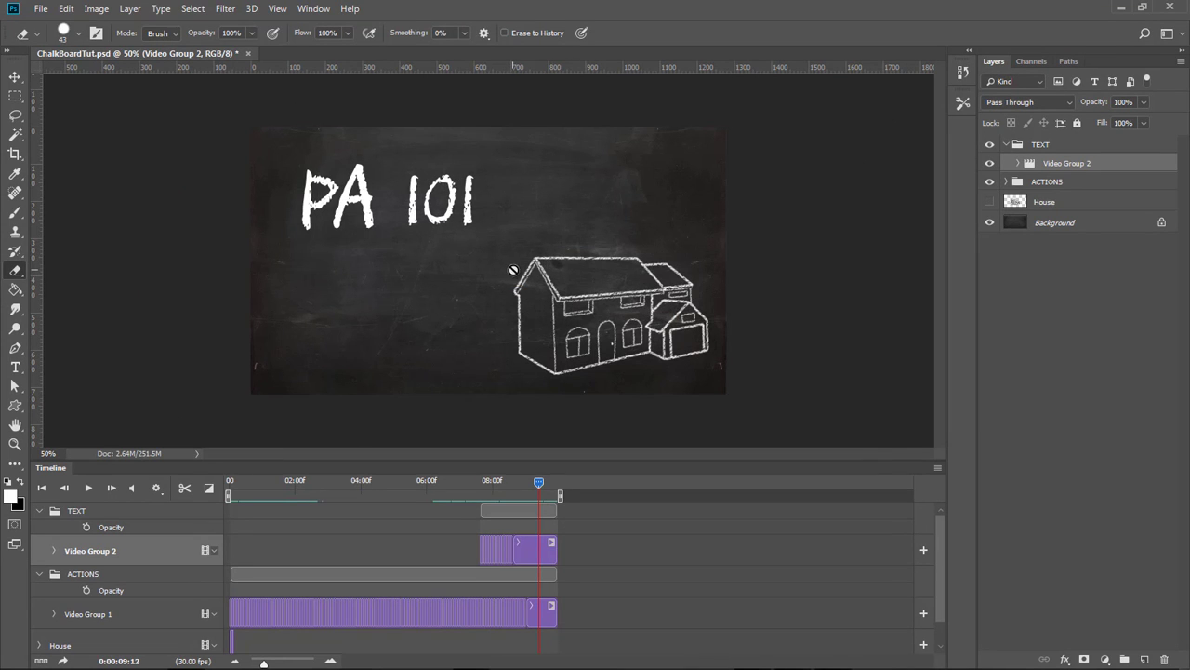
Switch to the media player to play the finished PA101_Final_EQ video, then return to Photoshop.
{"action": "left_click", "coordinate": [792, 657]}
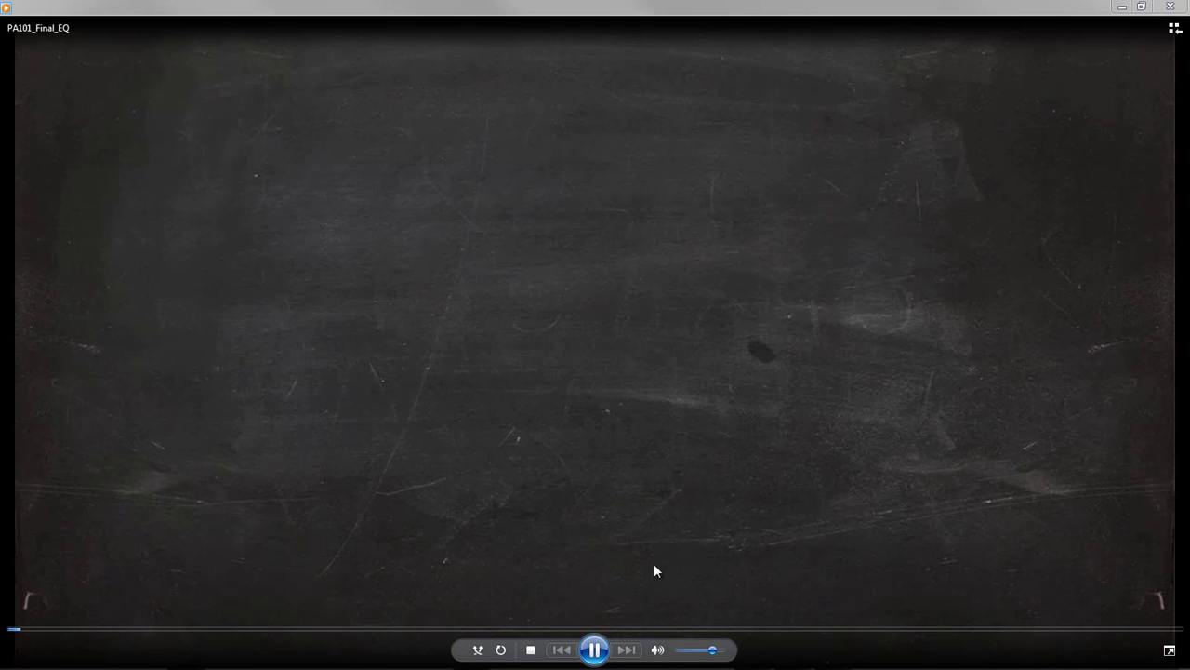
{"action": "left_click", "coordinate": [531, 650]}
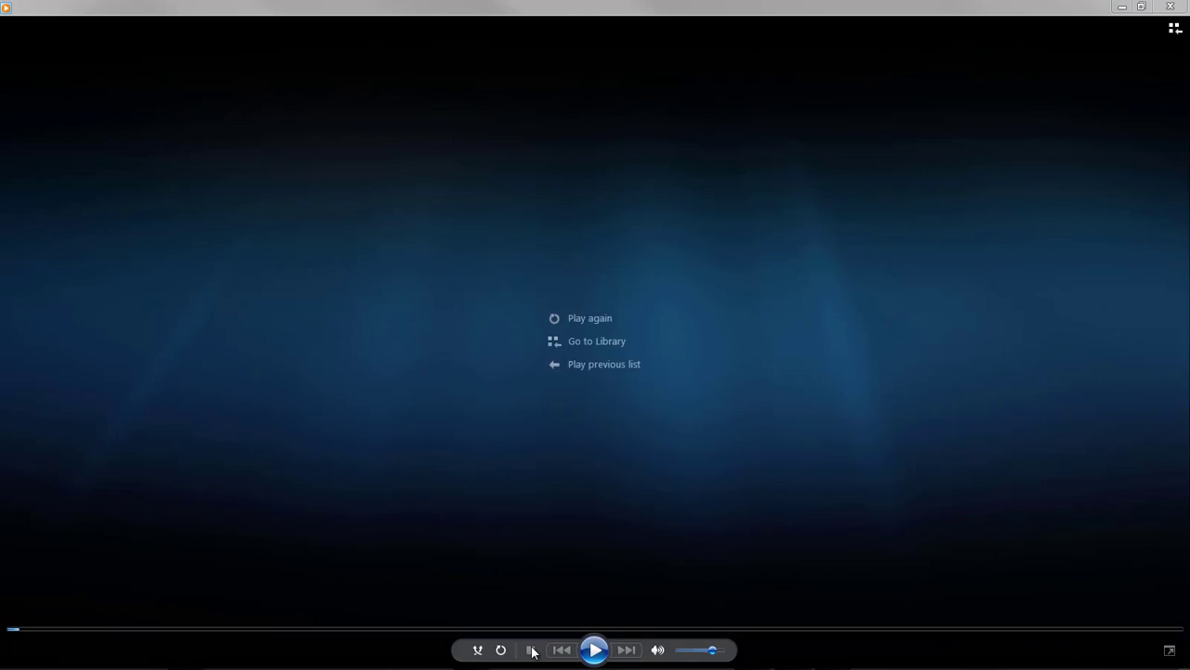
{"action": "left_click", "coordinate": [592, 649]}
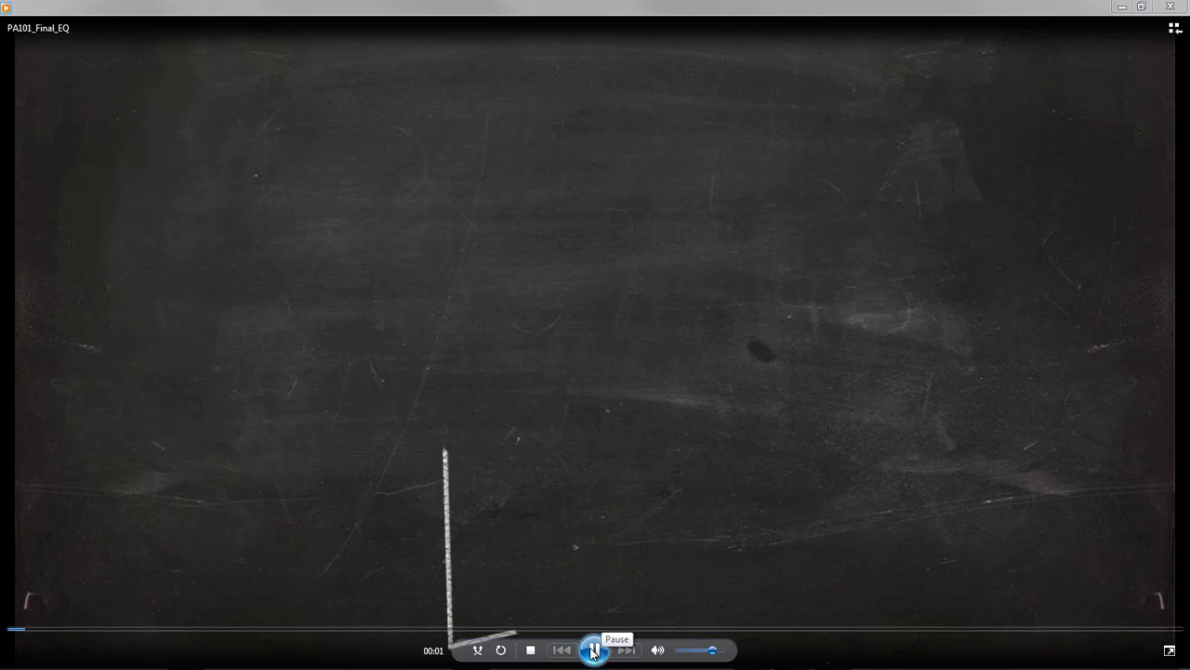
{"action": "left_click", "coordinate": [592, 649]}
{"action": "left_click", "coordinate": [87, 633]}
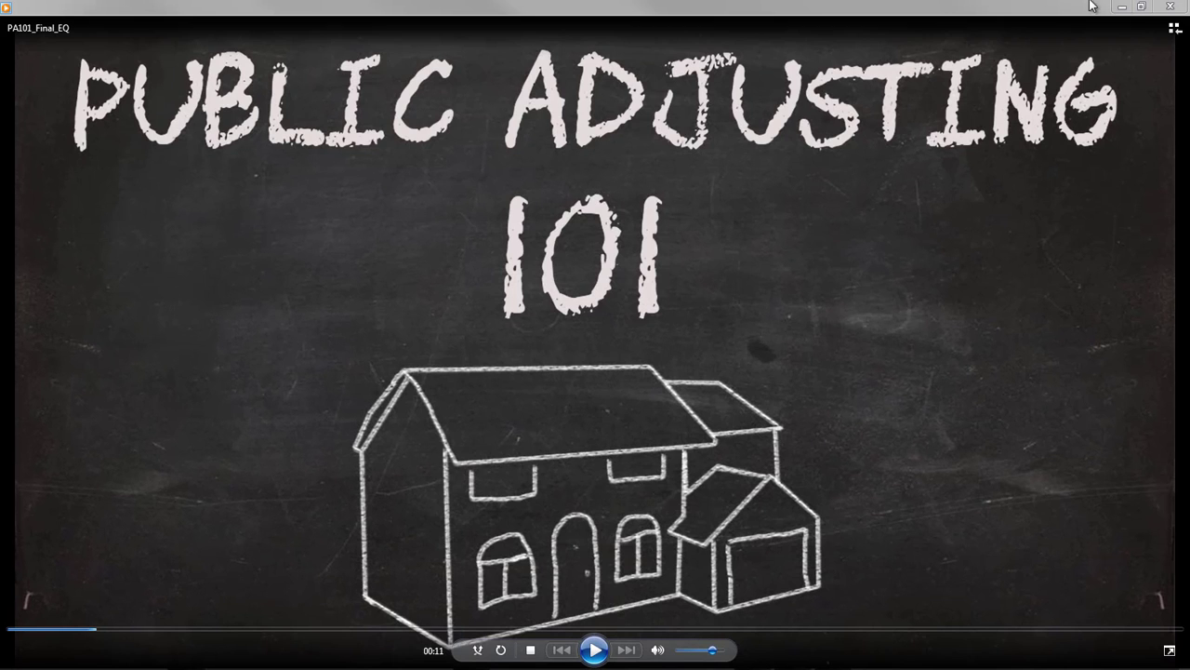
{"action": "left_click", "coordinate": [1119, 9]}
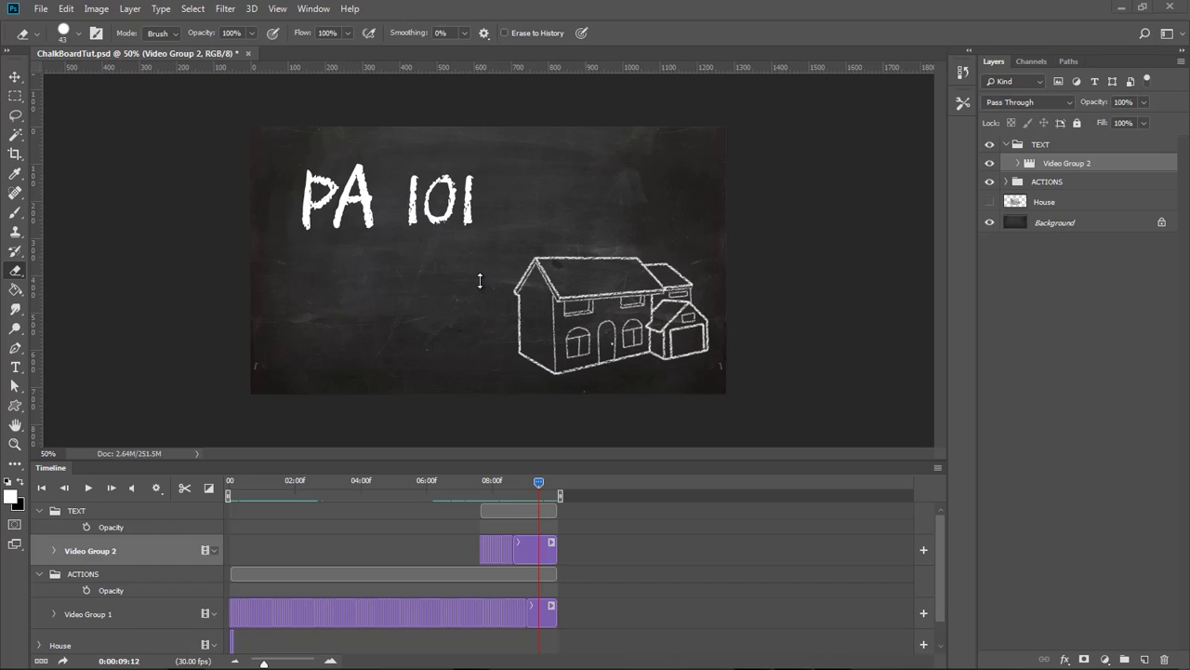
{"action": "left_click", "coordinate": [15, 78]}
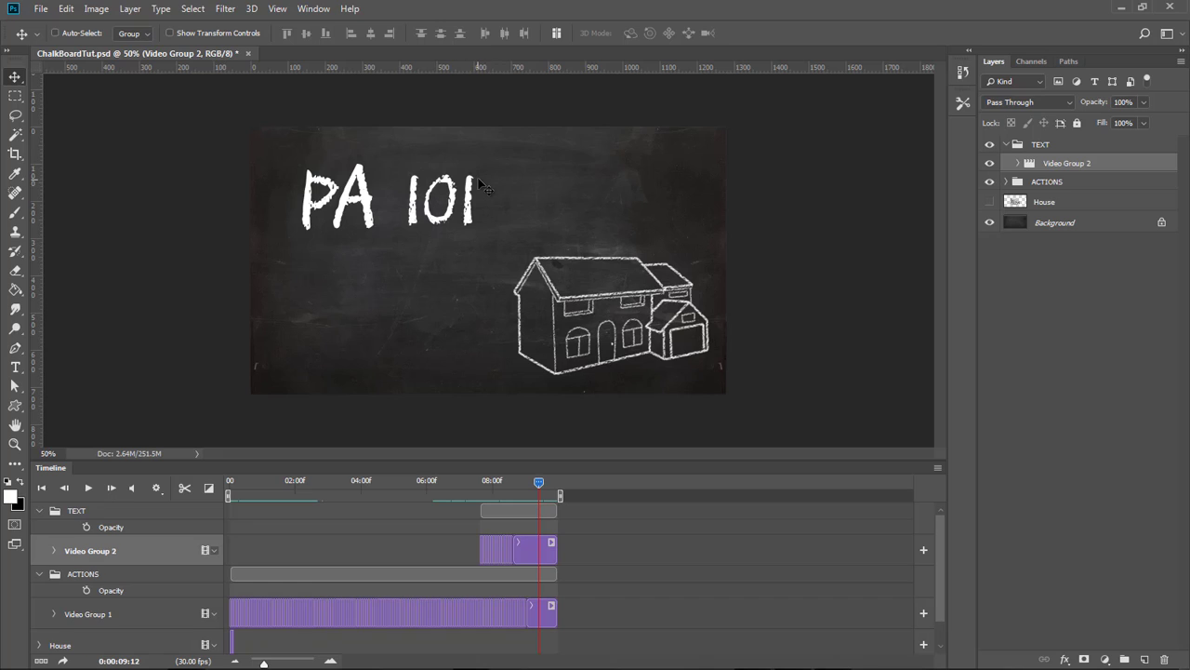